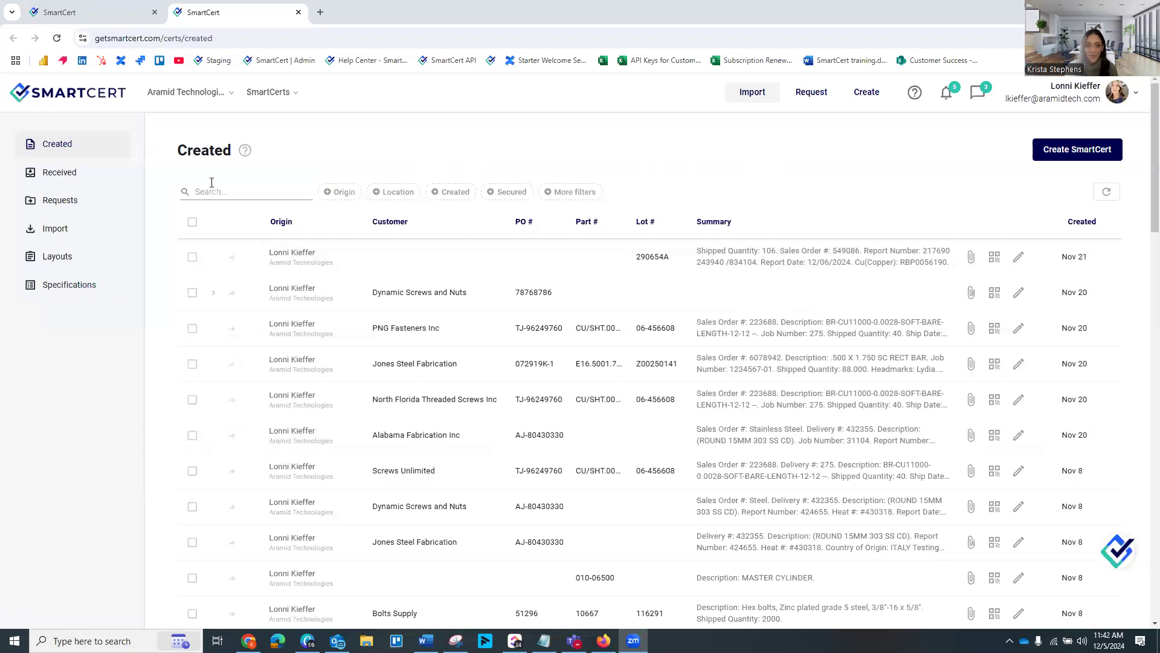
Open the most recent received SmartCert from Latkin Ind. and review its details and chemical values
{"action": "left_click", "coordinate": [58, 174]}
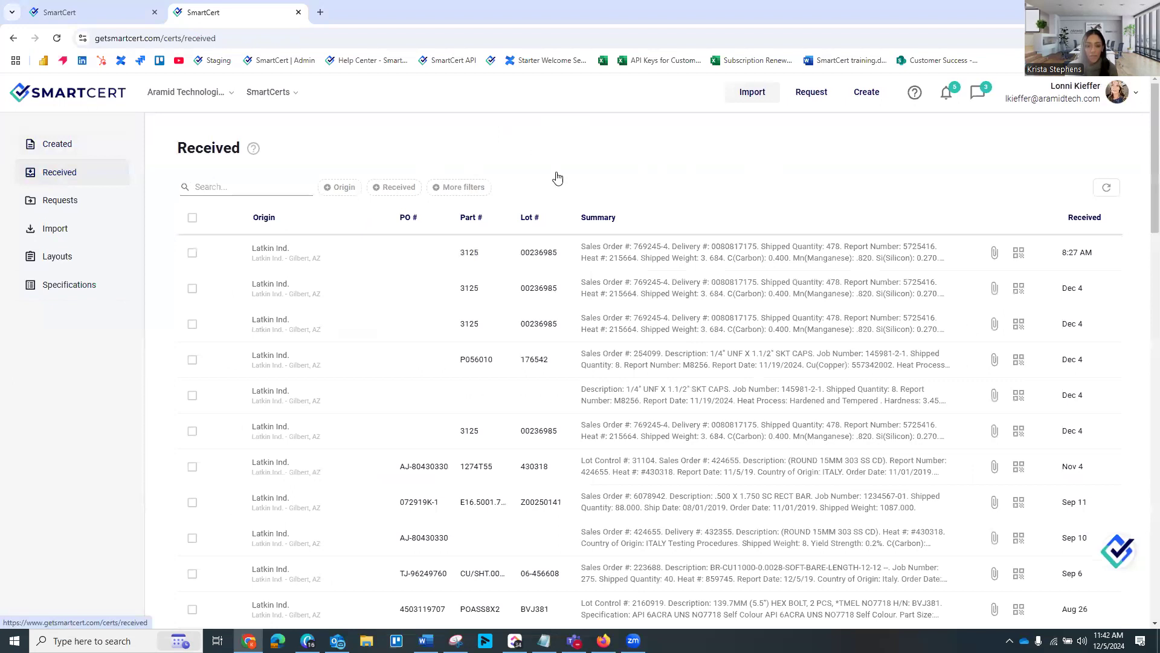
{"action": "left_click", "coordinate": [388, 256]}
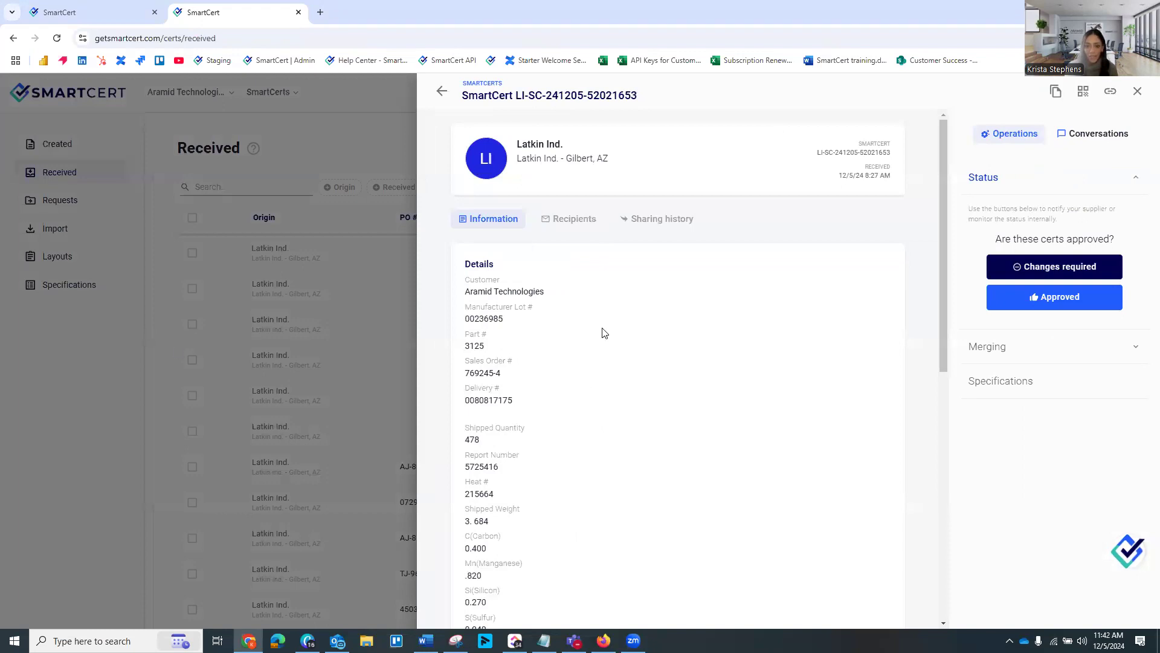
{"action": "scroll", "coordinate": [604, 329], "scroll_direction": "down", "scroll_amount": 2}
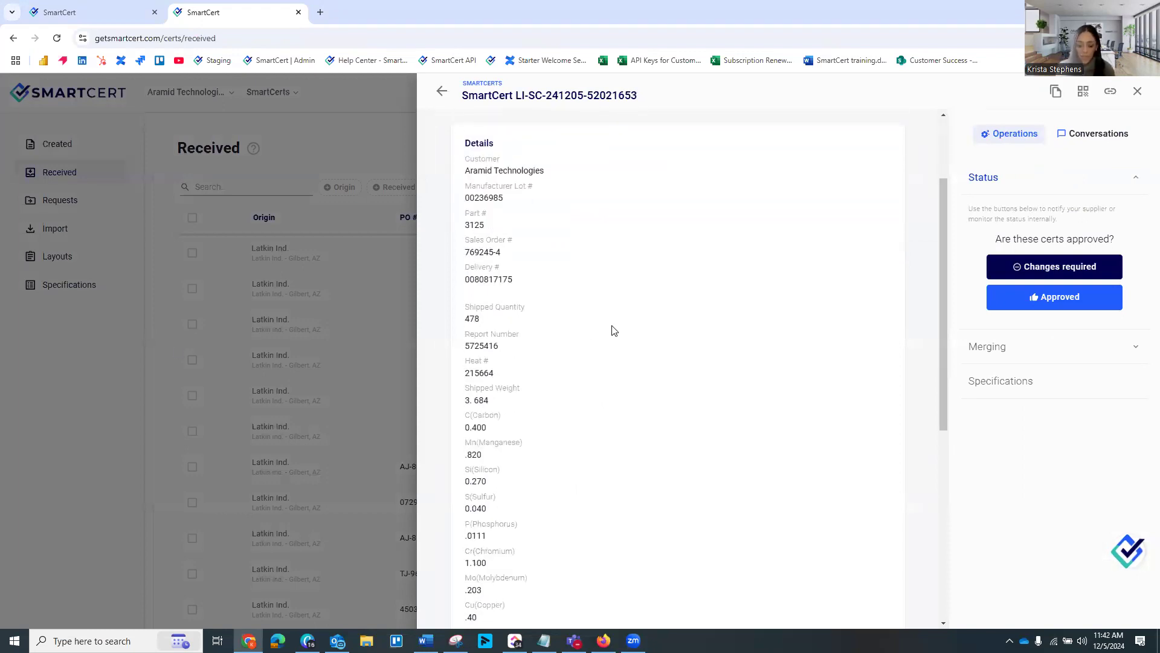
{"action": "scroll", "coordinate": [610, 328], "scroll_direction": "down", "scroll_amount": 4}
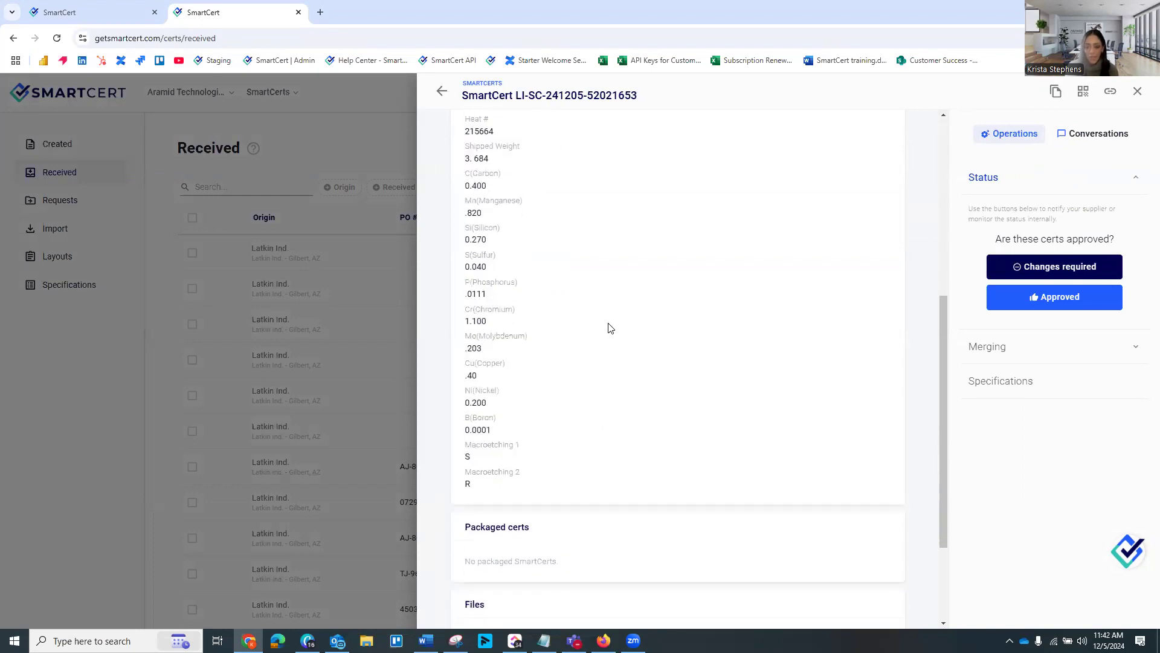
{"action": "scroll", "coordinate": [609, 327], "scroll_direction": "up", "scroll_amount": 2}
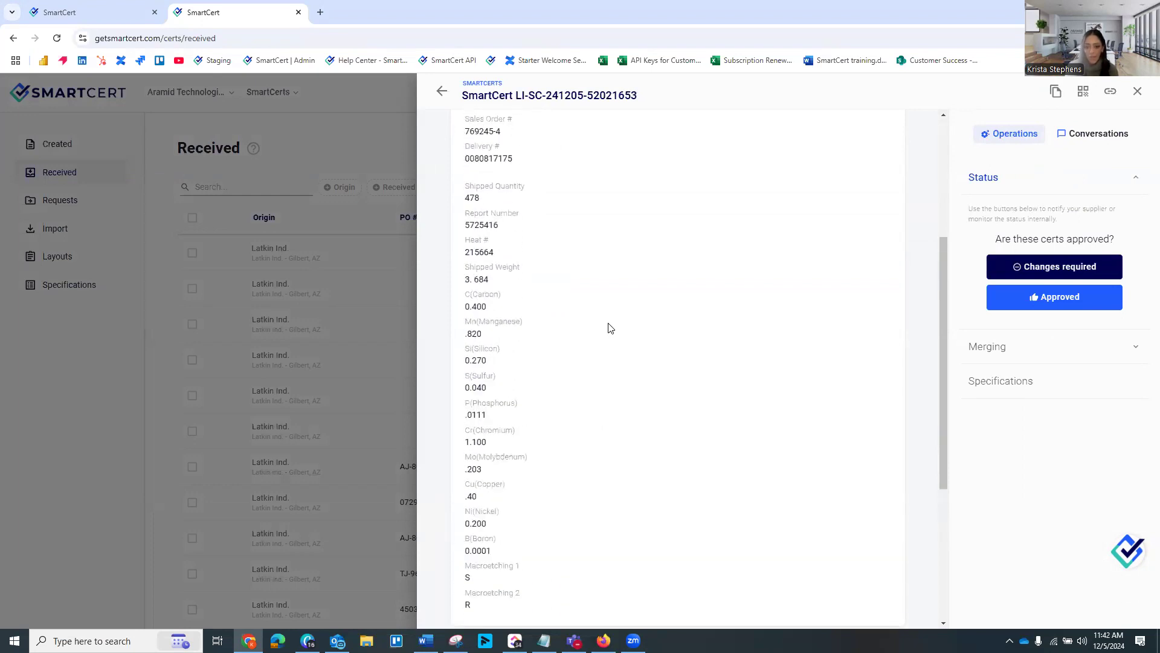
Add the UST specification to the received SmartCert and check its values for compliance
{"action": "left_click", "coordinate": [1007, 390]}
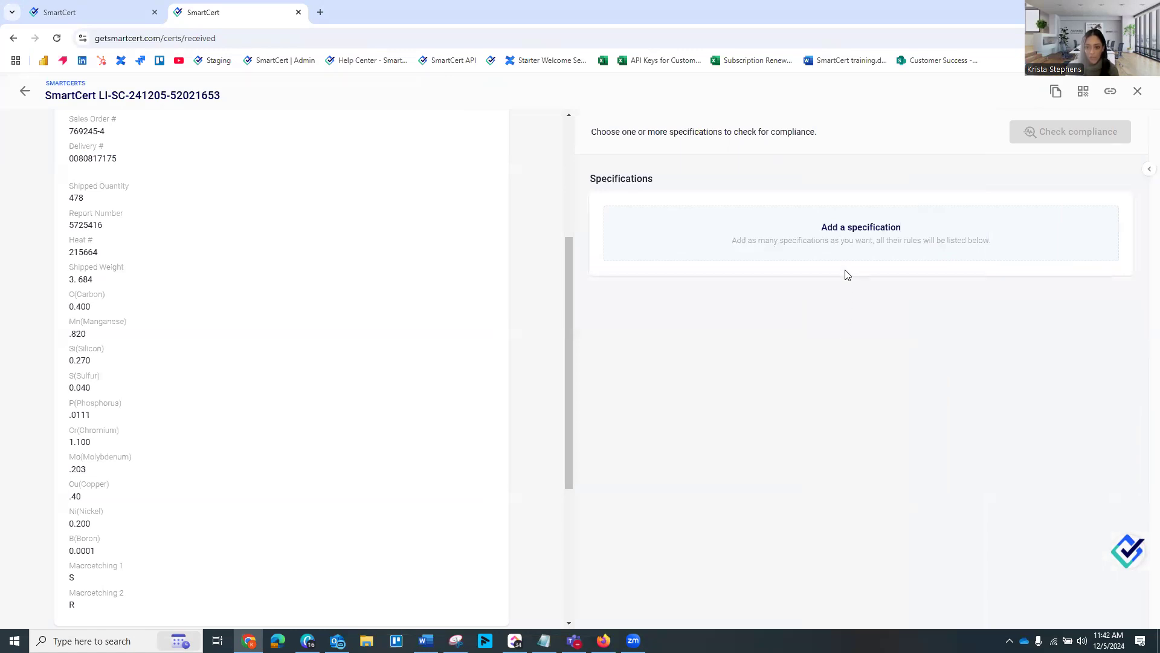
{"action": "left_click", "coordinate": [845, 228]}
{"action": "left_click", "coordinate": [777, 218]}
{"action": "left_click", "coordinate": [648, 324]}
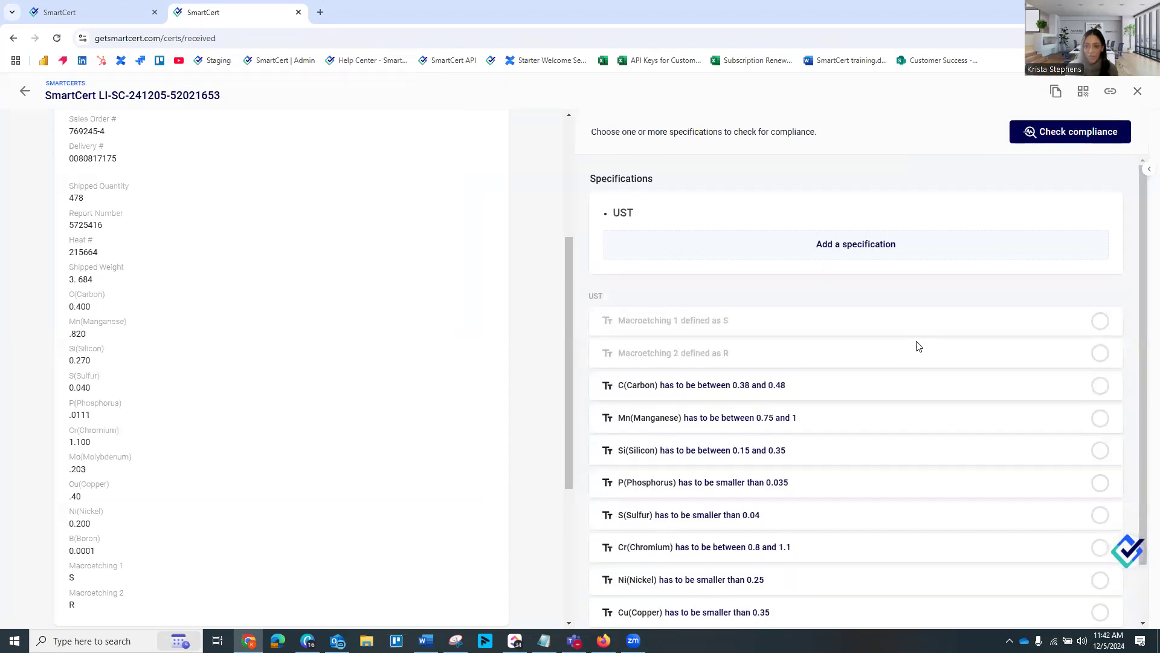
{"action": "left_click", "coordinate": [1069, 141]}
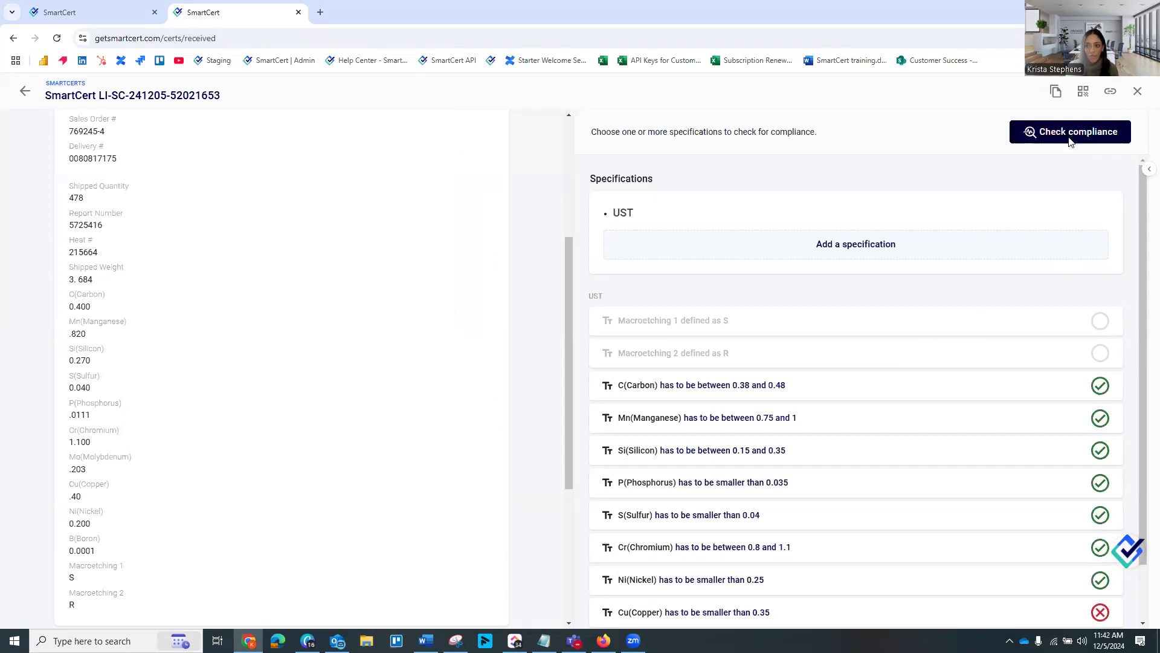
{"action": "scroll", "coordinate": [995, 405], "scroll_direction": "down", "scroll_amount": 1}
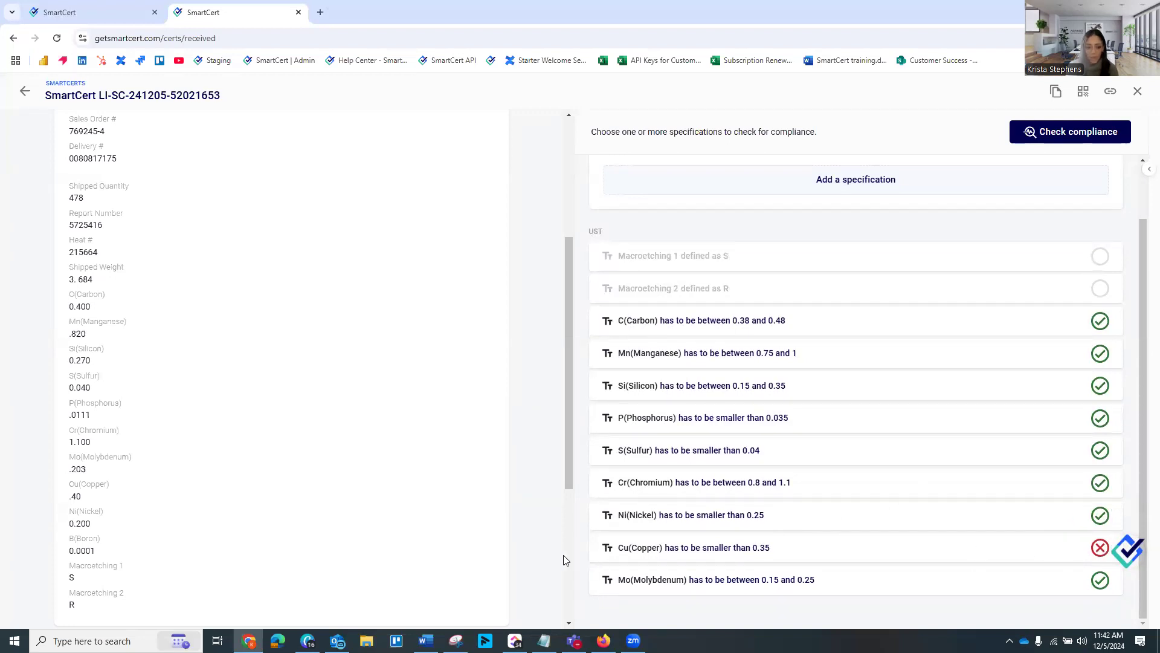
Open the attached Mill Cert (1).pdf to compare its chemical analysis with the certificate data, and close it
{"action": "scroll", "coordinate": [362, 532], "scroll_direction": "down", "scroll_amount": 3}
{"action": "left_click", "coordinate": [169, 597]}
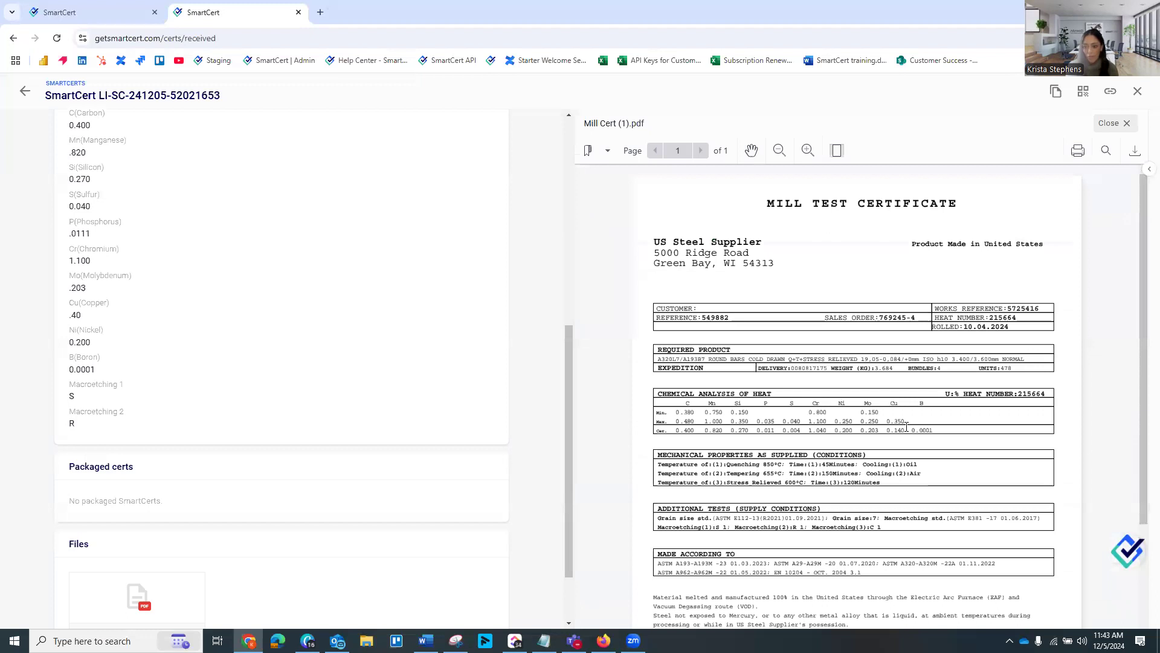
{"action": "left_click", "coordinate": [1112, 123]}
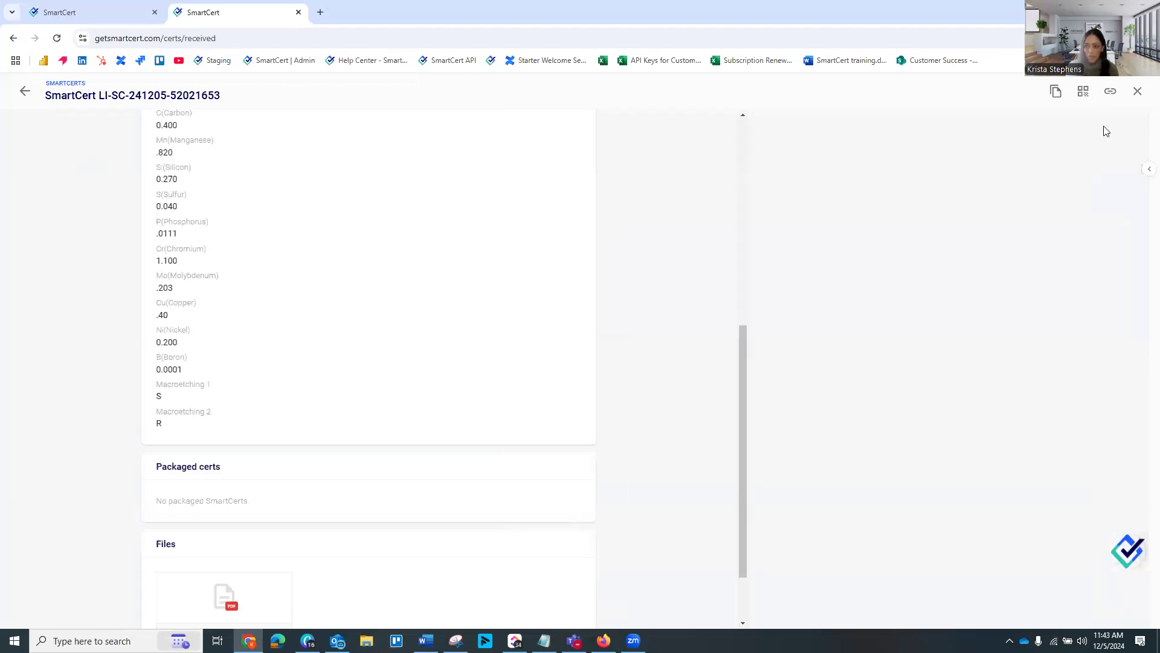
Mark the received Latkin Ind. SmartCert as approved
{"action": "left_click", "coordinate": [1149, 168]}
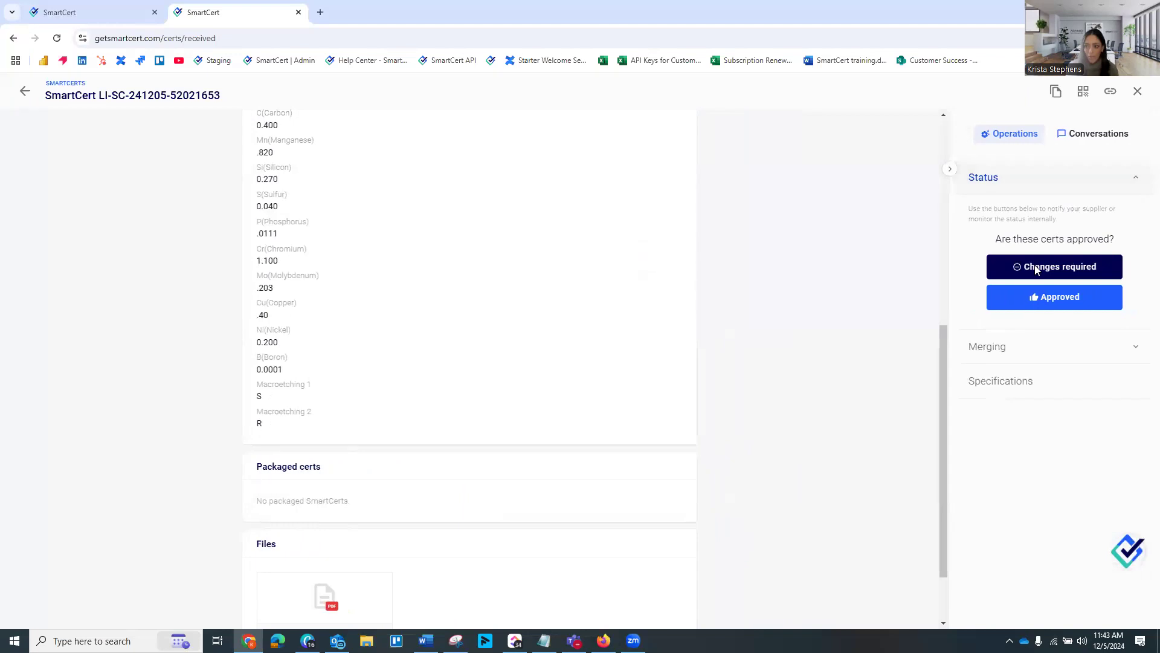
{"action": "left_click", "coordinate": [1032, 305]}
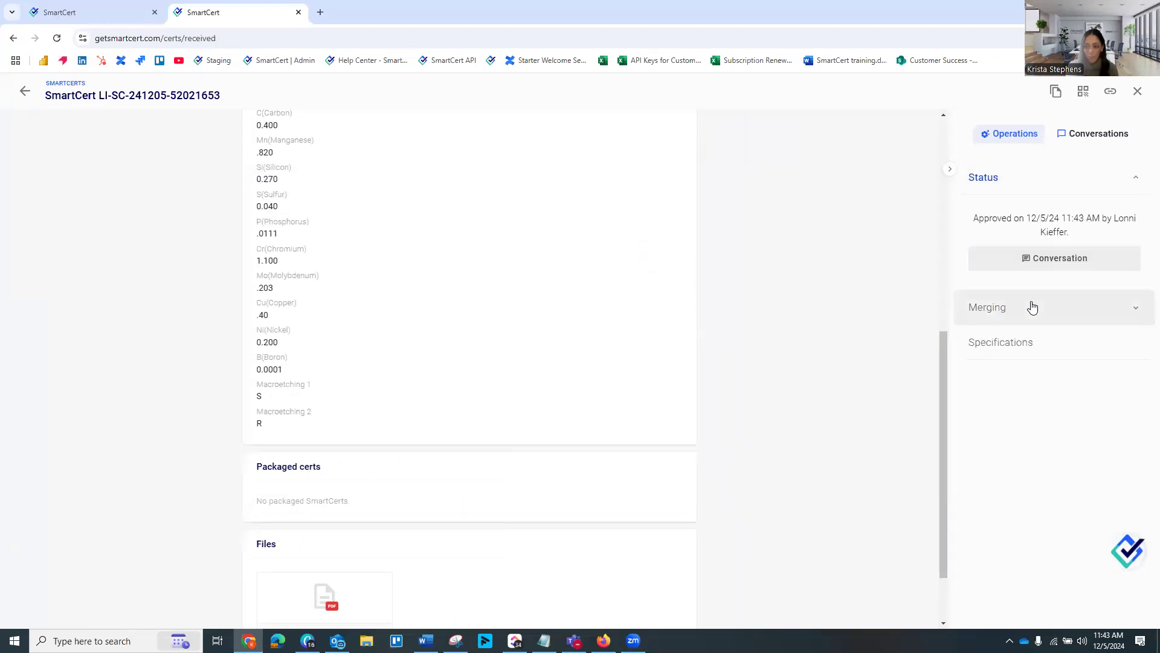
{"action": "scroll", "coordinate": [767, 334], "scroll_direction": "up", "scroll_amount": 4}
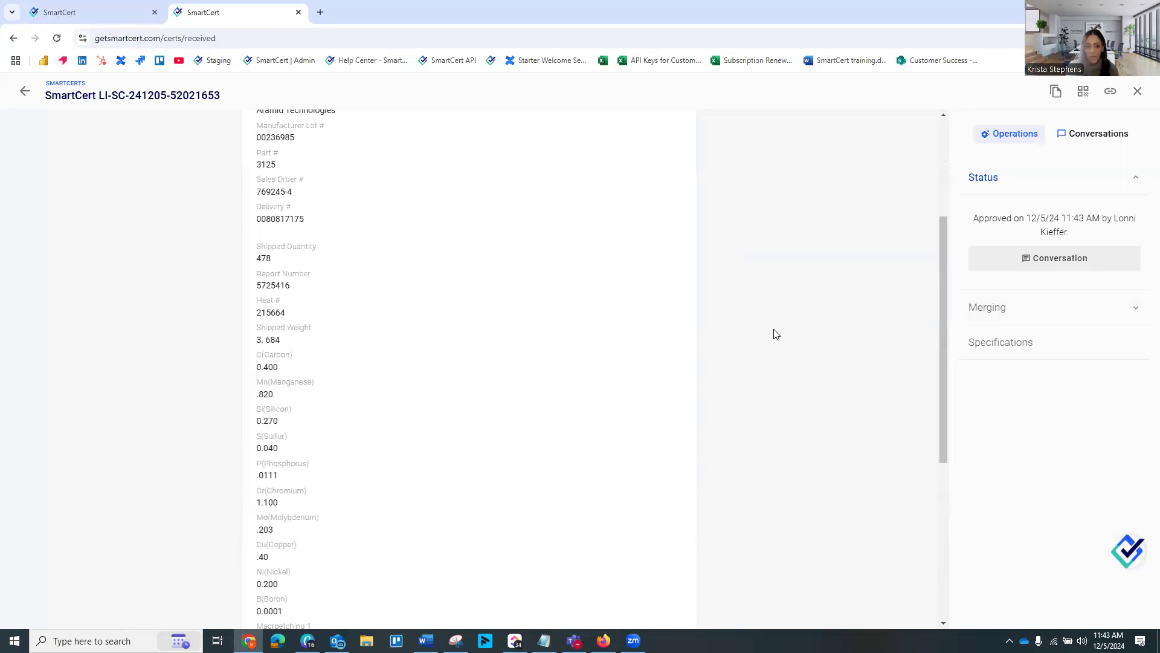
{"action": "scroll", "coordinate": [677, 339], "scroll_direction": "up", "scroll_amount": 3}
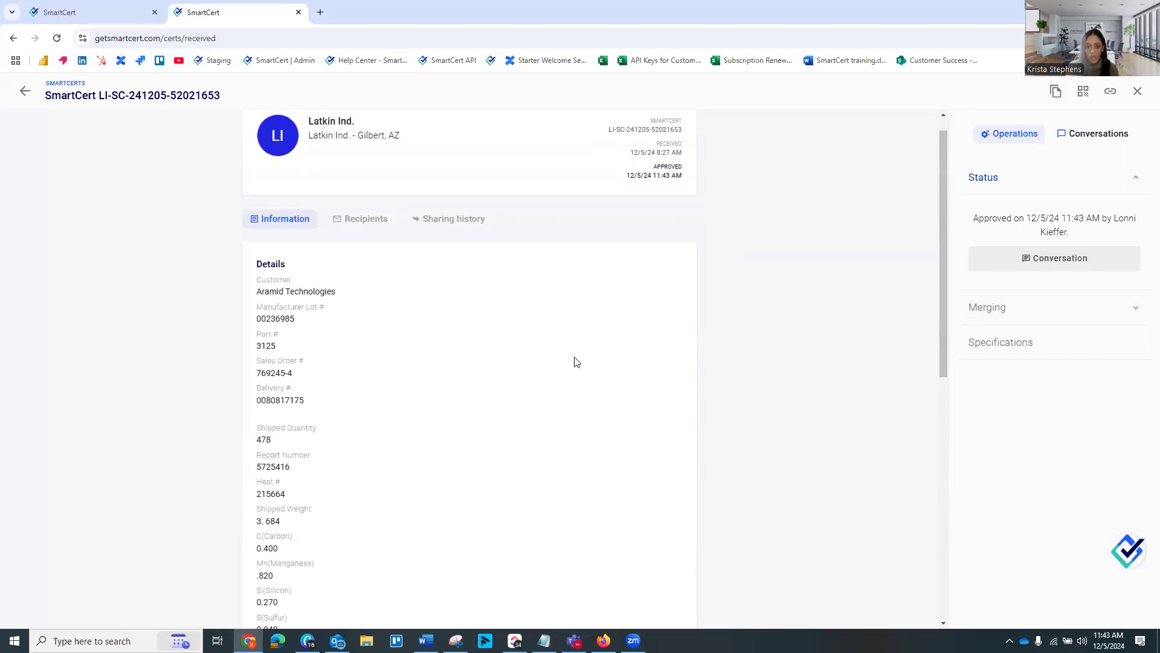
Start merging this SmartCert into a new one and merge the section holding shipped quantity, heat number and chemical values
{"action": "left_click", "coordinate": [1041, 312]}
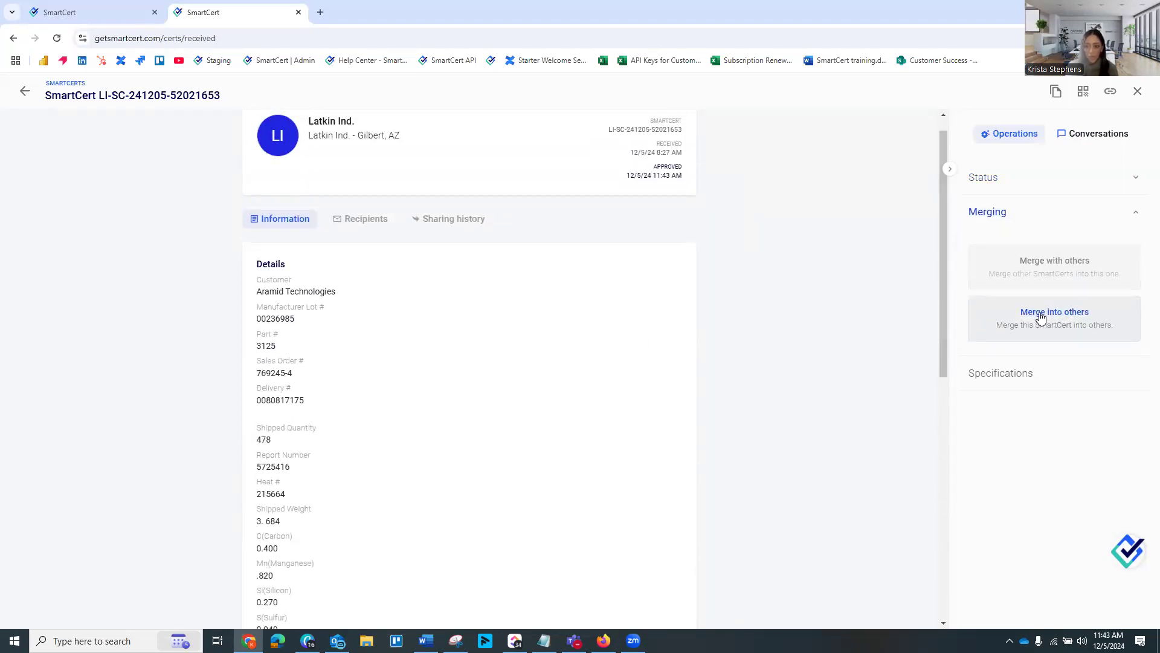
{"action": "left_click", "coordinate": [1038, 314]}
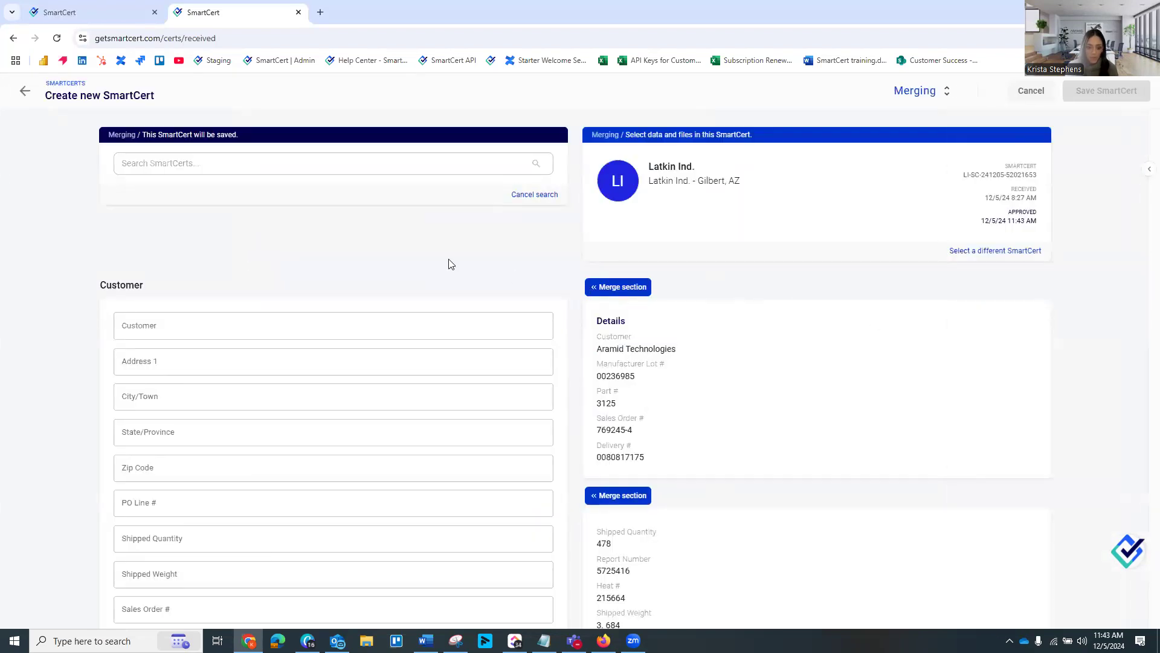
{"action": "scroll", "coordinate": [738, 309], "scroll_direction": "down", "scroll_amount": 1}
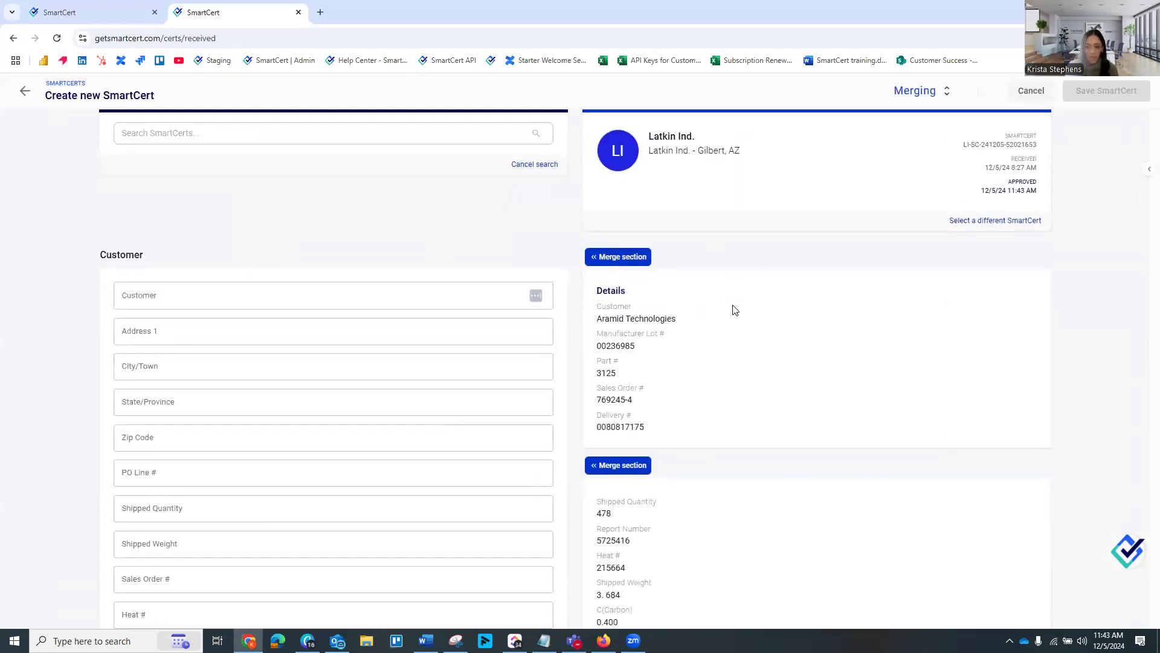
{"action": "scroll", "coordinate": [689, 334], "scroll_direction": "down", "scroll_amount": 1}
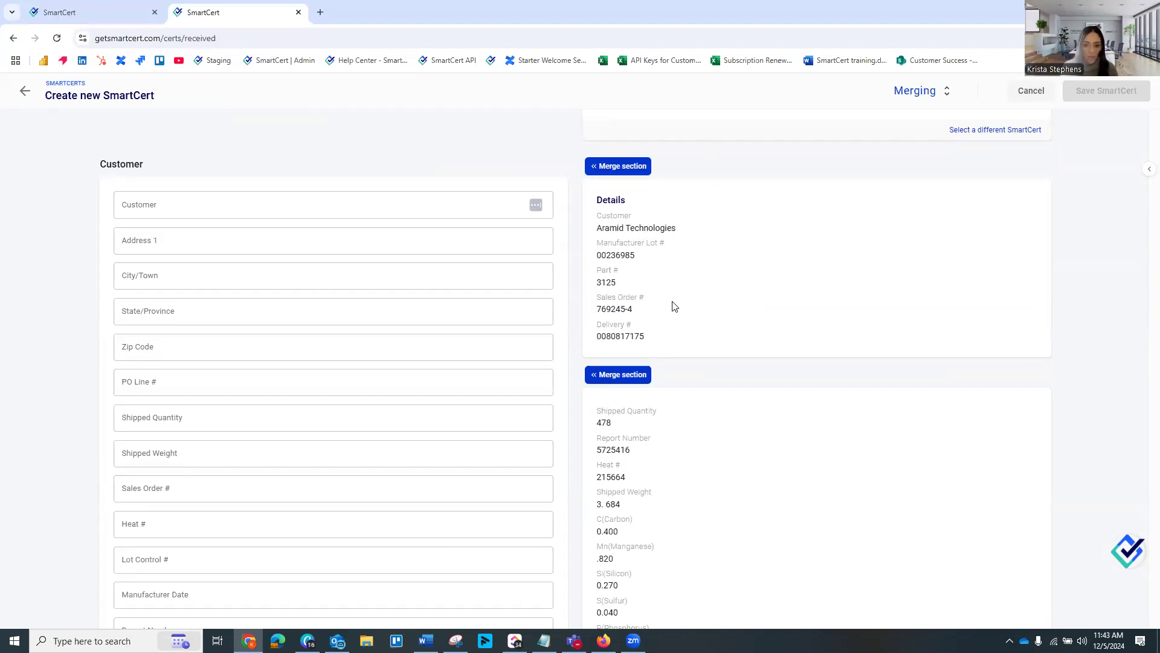
{"action": "scroll", "coordinate": [635, 327], "scroll_direction": "down", "scroll_amount": 1}
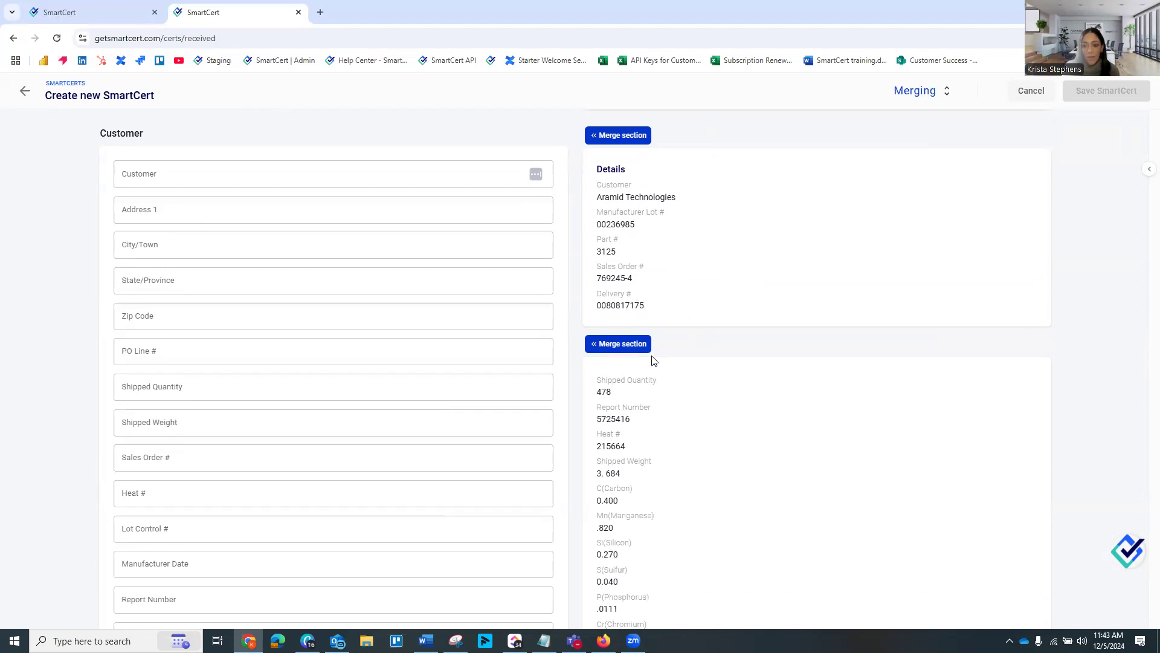
{"action": "left_click", "coordinate": [636, 321]}
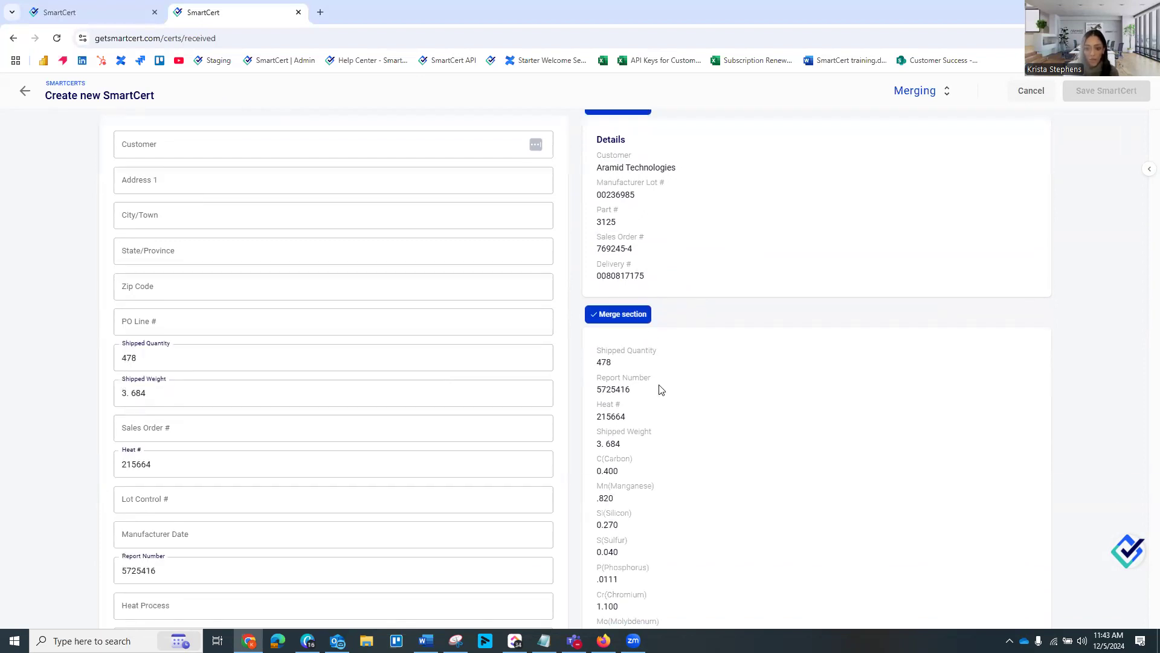
Merge the attached file Mill Cert (1).pdf into the new SmartCert
{"action": "scroll", "coordinate": [660, 388], "scroll_direction": "down", "scroll_amount": 3}
{"action": "scroll", "coordinate": [661, 389], "scroll_direction": "down", "scroll_amount": 4}
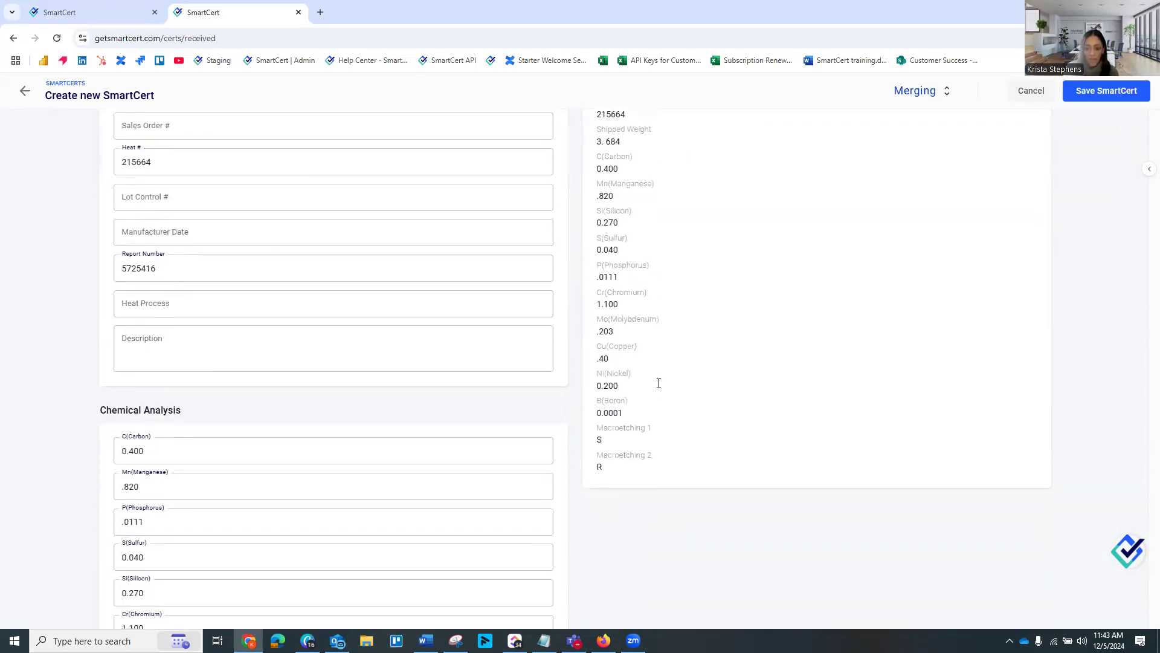
{"action": "scroll", "coordinate": [661, 388], "scroll_direction": "down", "scroll_amount": 1}
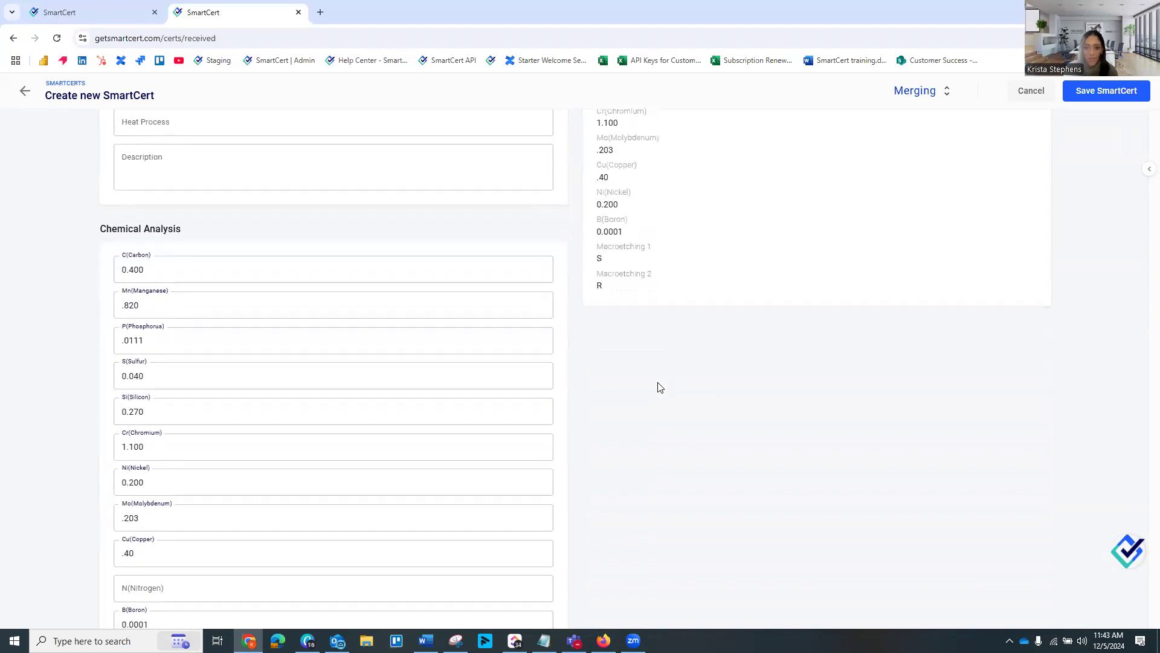
{"action": "scroll", "coordinate": [658, 387], "scroll_direction": "down", "scroll_amount": 8}
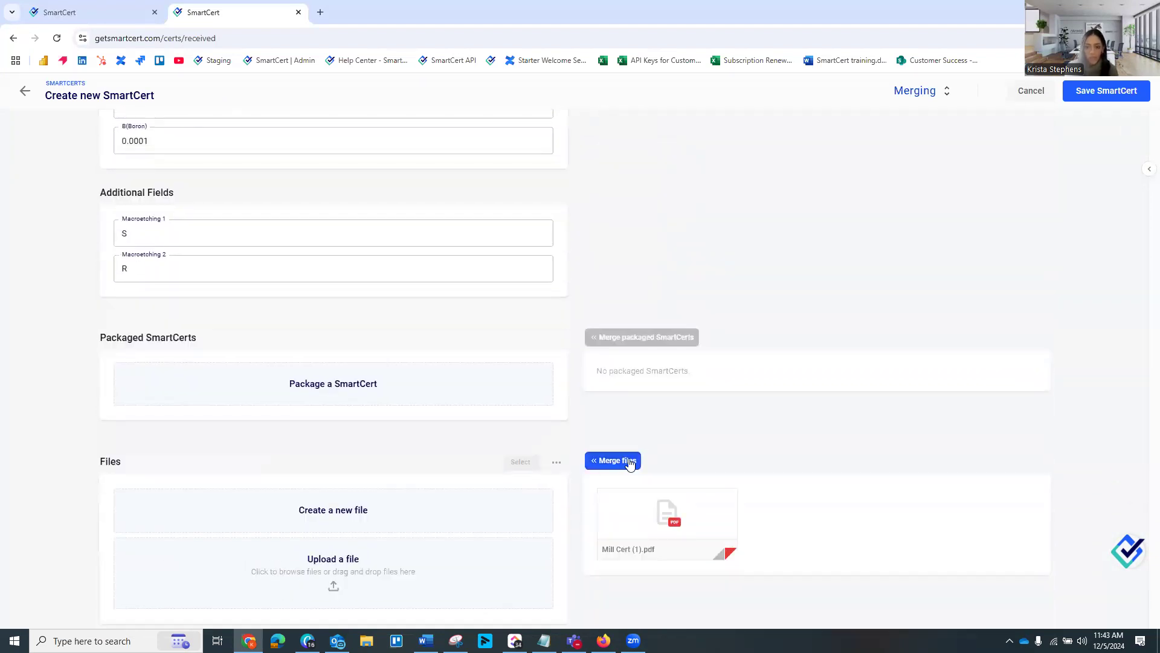
{"action": "left_click", "coordinate": [629, 462]}
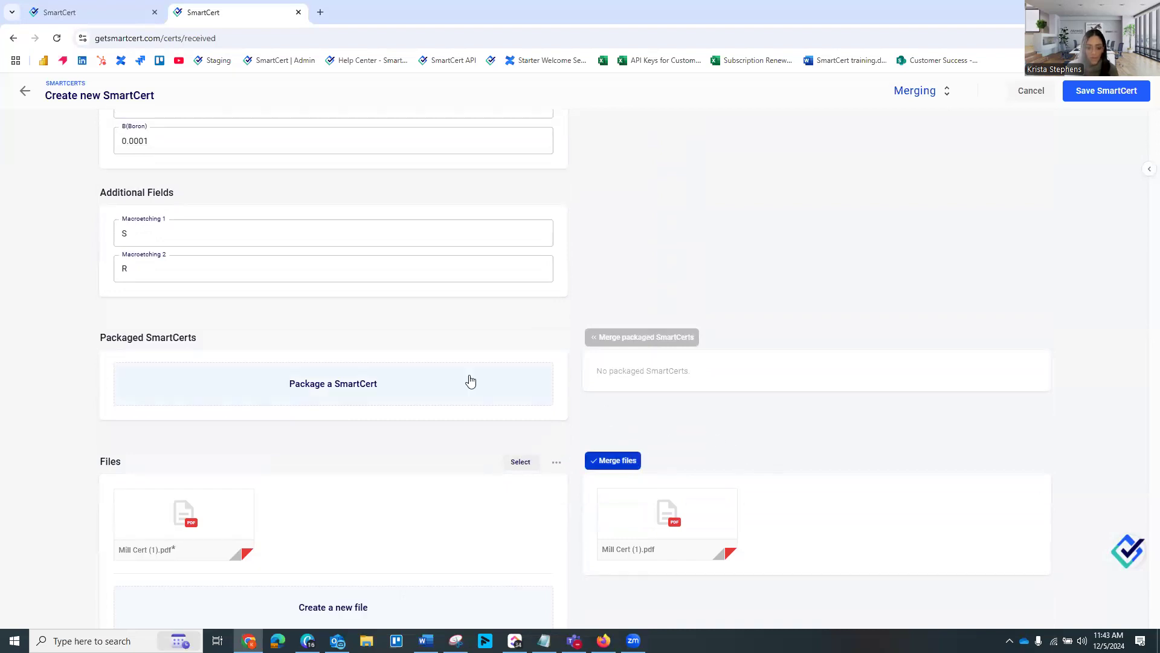
Set the new SmartCert's Lot Control # to 123456
{"action": "scroll", "coordinate": [469, 379], "scroll_direction": "up", "scroll_amount": 12}
{"action": "scroll", "coordinate": [470, 371], "scroll_direction": "up", "scroll_amount": 1}
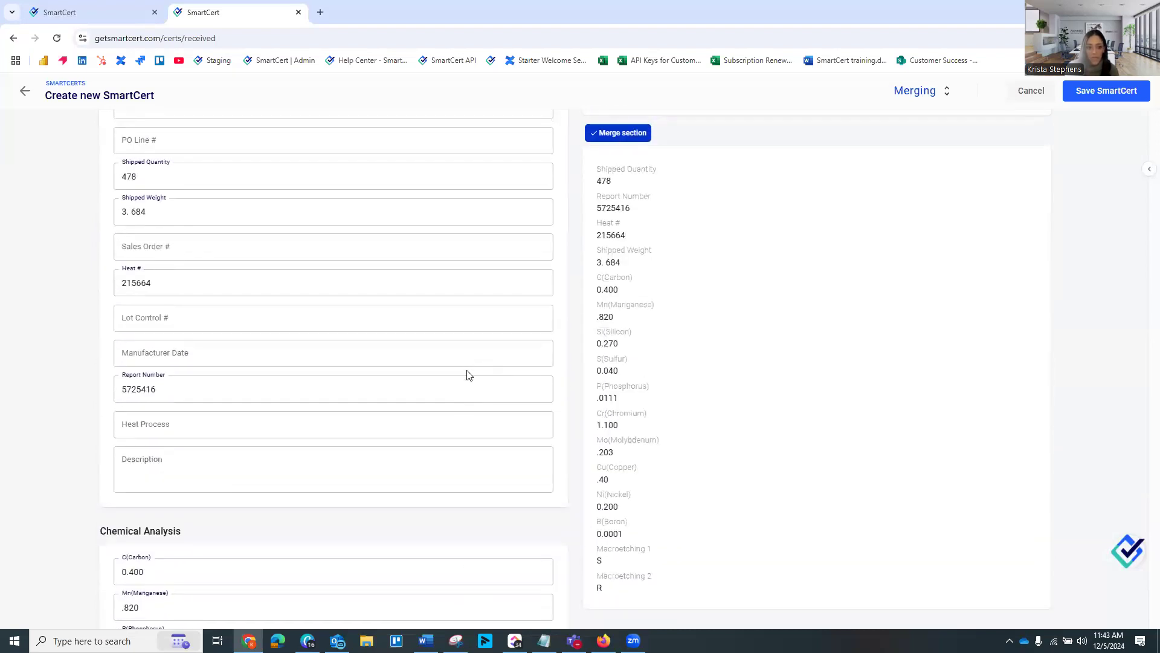
{"action": "left_click", "coordinate": [193, 323]}
{"action": "type", "text": "123456"}
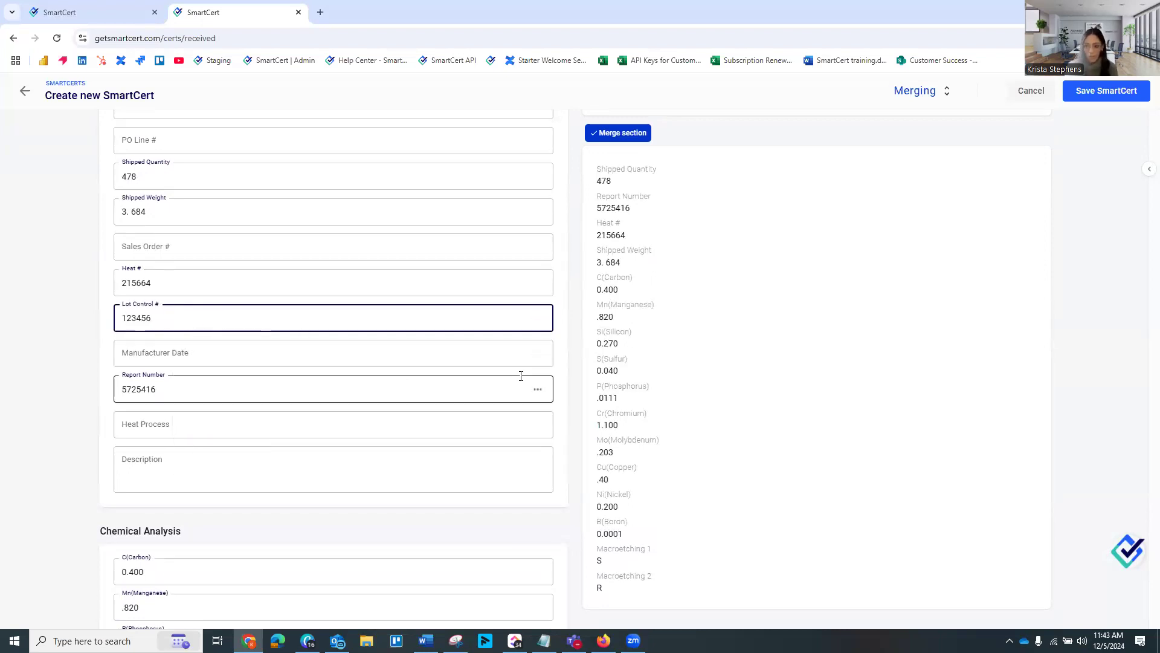
Save the merged SmartCert and review its customer, chemical analysis and additional fields
{"action": "scroll", "coordinate": [521, 376], "scroll_direction": "up", "scroll_amount": 5}
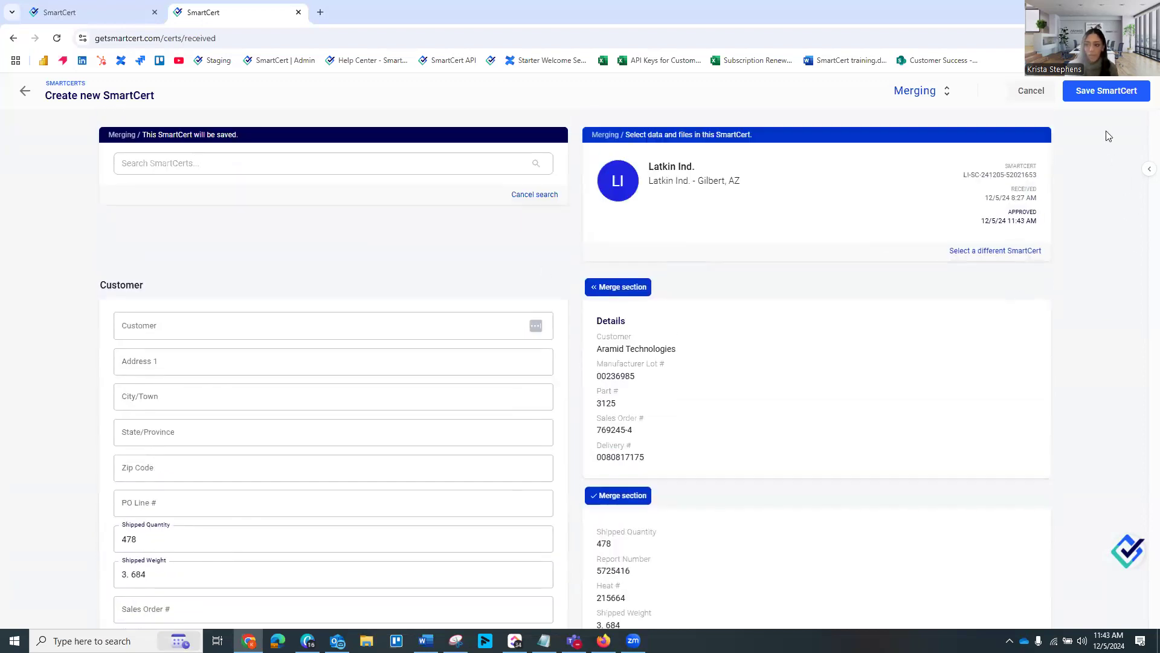
{"action": "left_click", "coordinate": [1099, 98]}
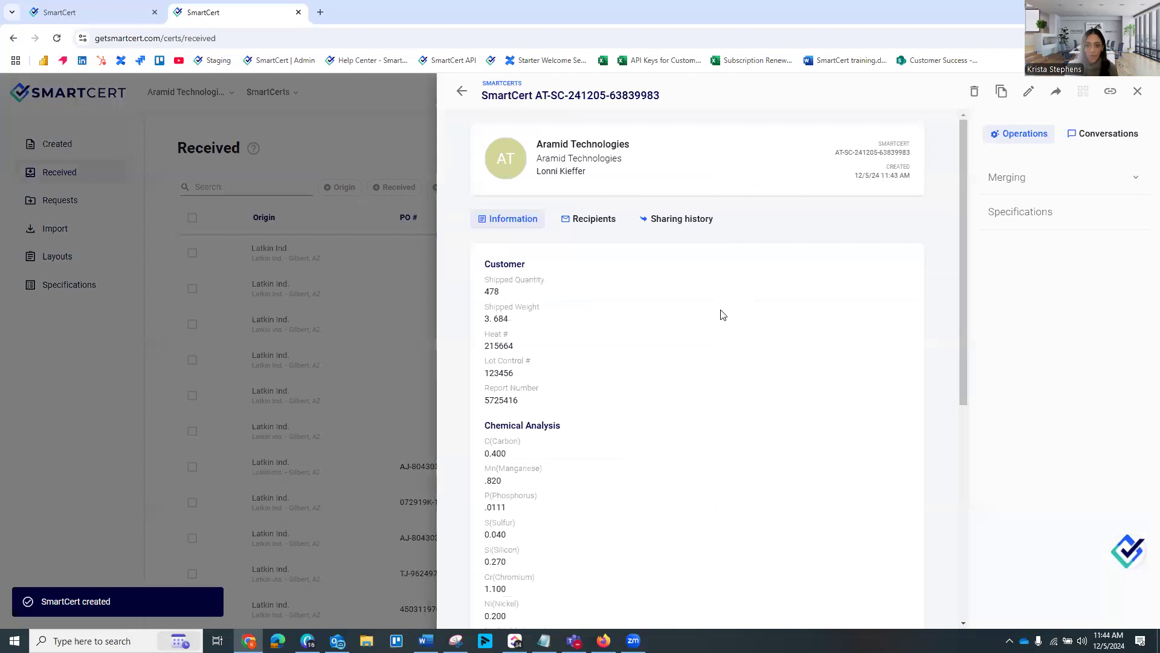
{"action": "scroll", "coordinate": [710, 317], "scroll_direction": "down", "scroll_amount": 1}
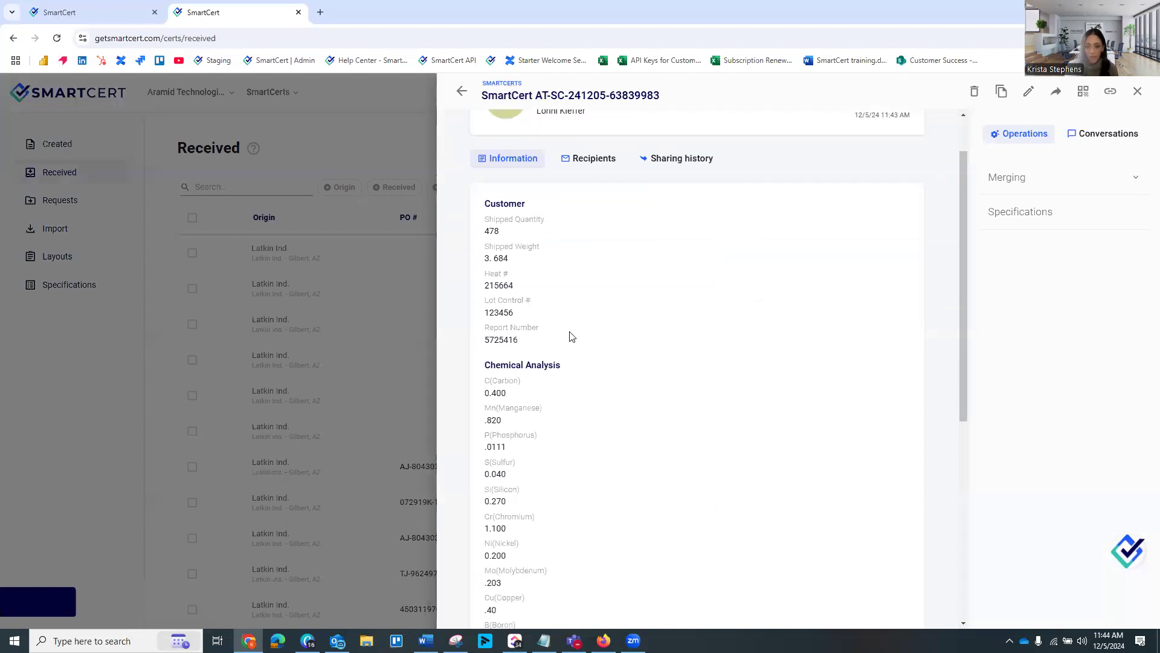
{"action": "scroll", "coordinate": [574, 337], "scroll_direction": "down", "scroll_amount": 3}
{"action": "scroll", "coordinate": [583, 337], "scroll_direction": "down", "scroll_amount": 2}
{"action": "scroll", "coordinate": [639, 353], "scroll_direction": "up", "scroll_amount": 2}
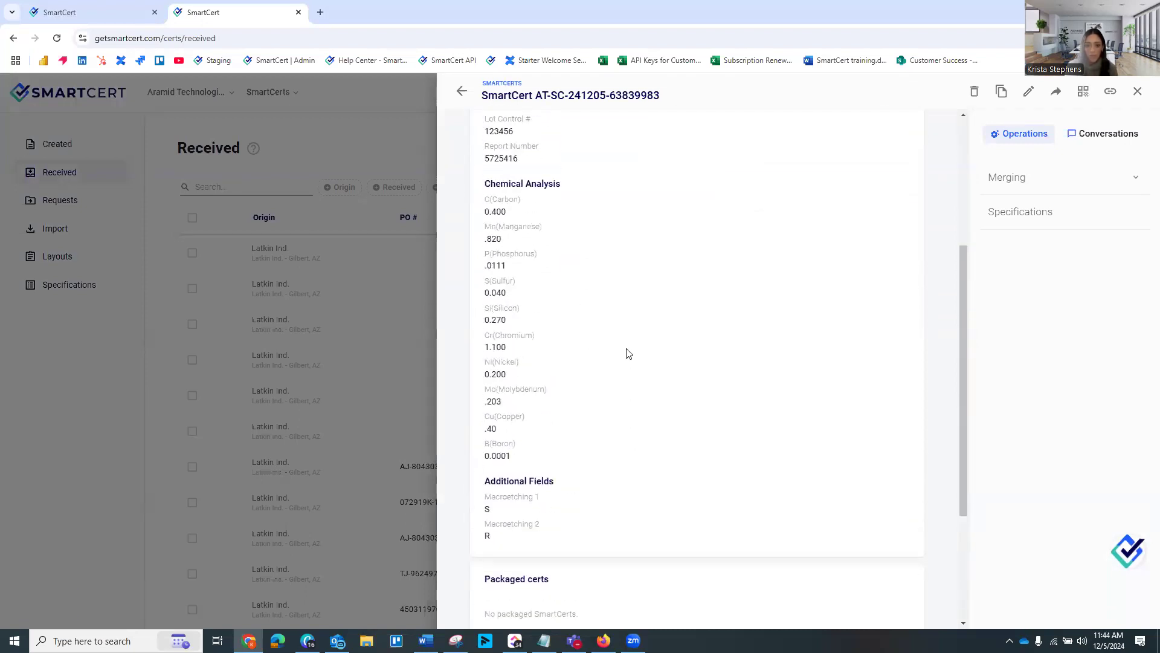
{"action": "scroll", "coordinate": [665, 352], "scroll_direction": "up", "scroll_amount": 3}
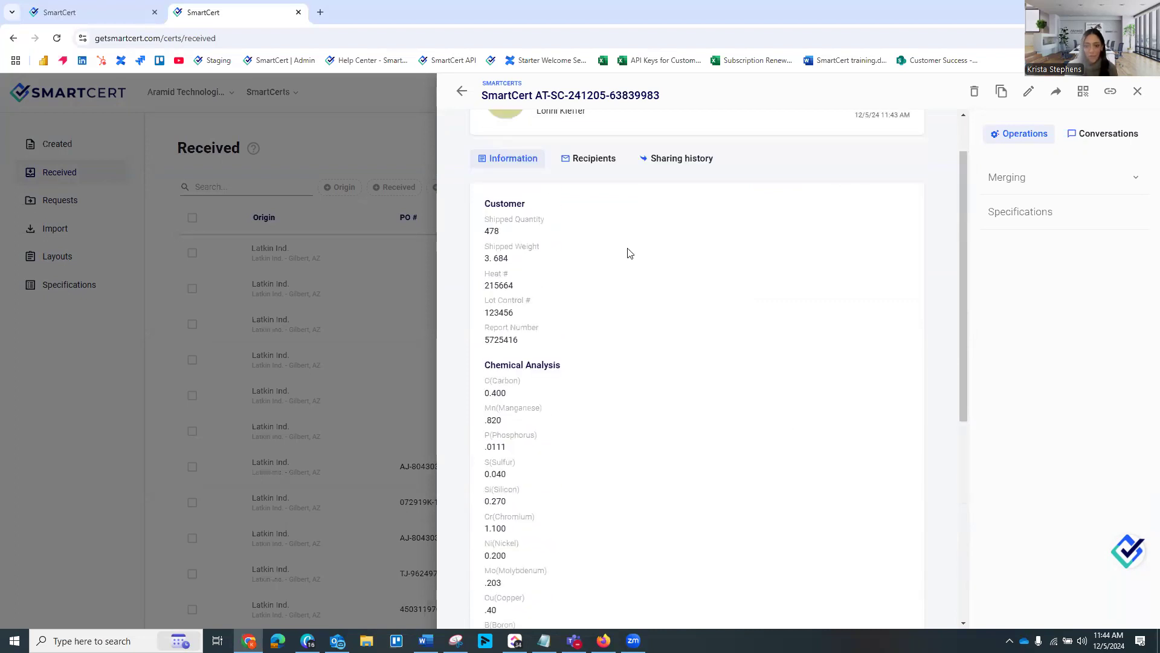
Import Heat Treat Cert and Inspection Report 2 from the 1 Certs folder as external certs by manual upload
{"action": "left_click", "coordinate": [397, 136]}
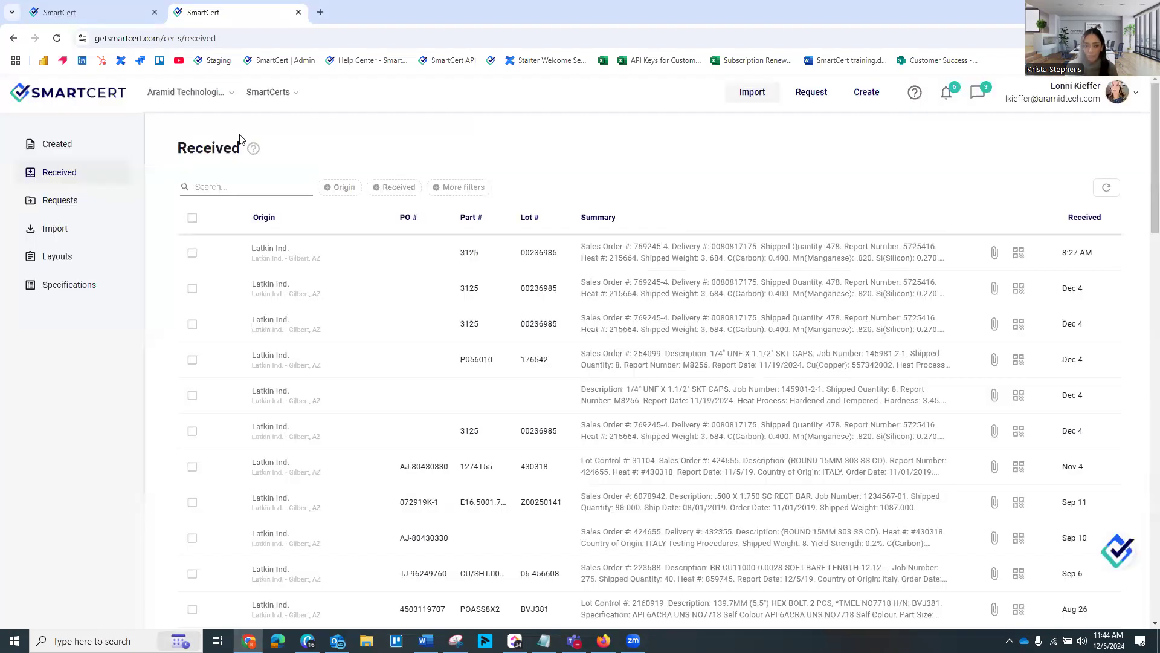
{"action": "left_click", "coordinate": [66, 229]}
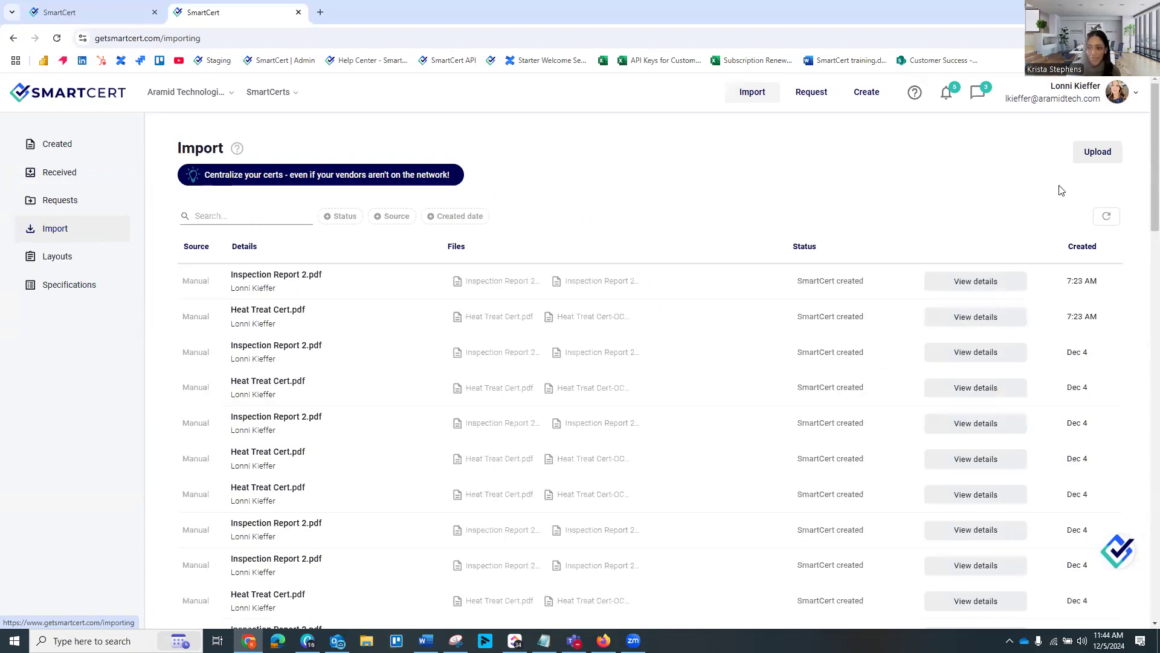
{"action": "left_click", "coordinate": [1083, 156]}
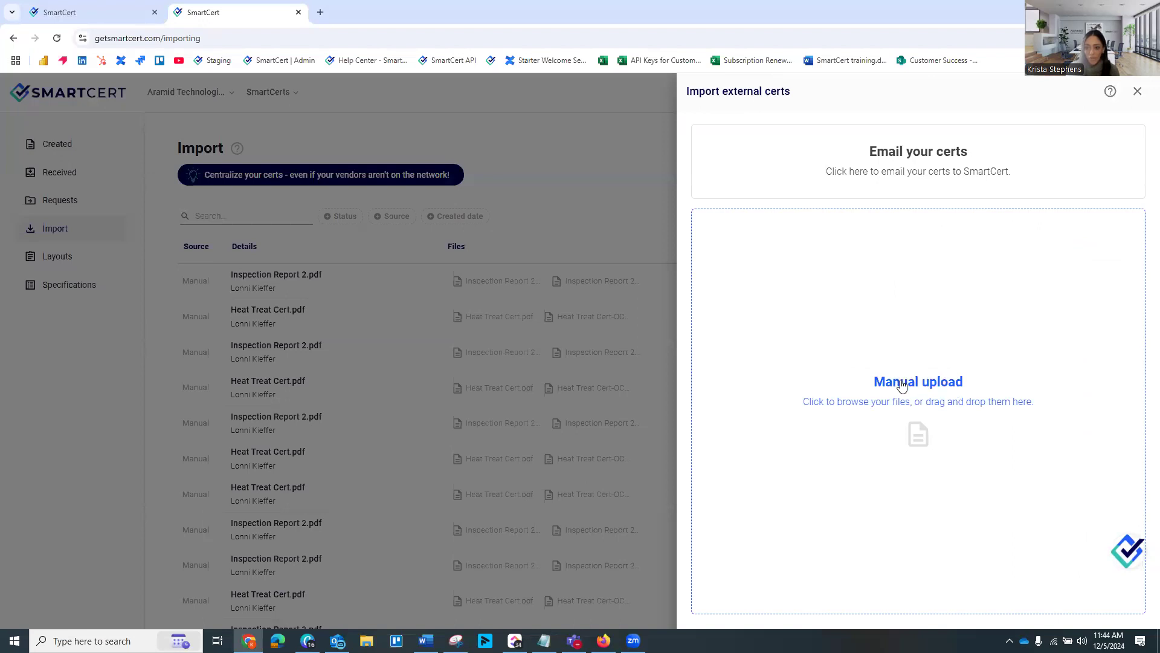
{"action": "left_click", "coordinate": [895, 372]}
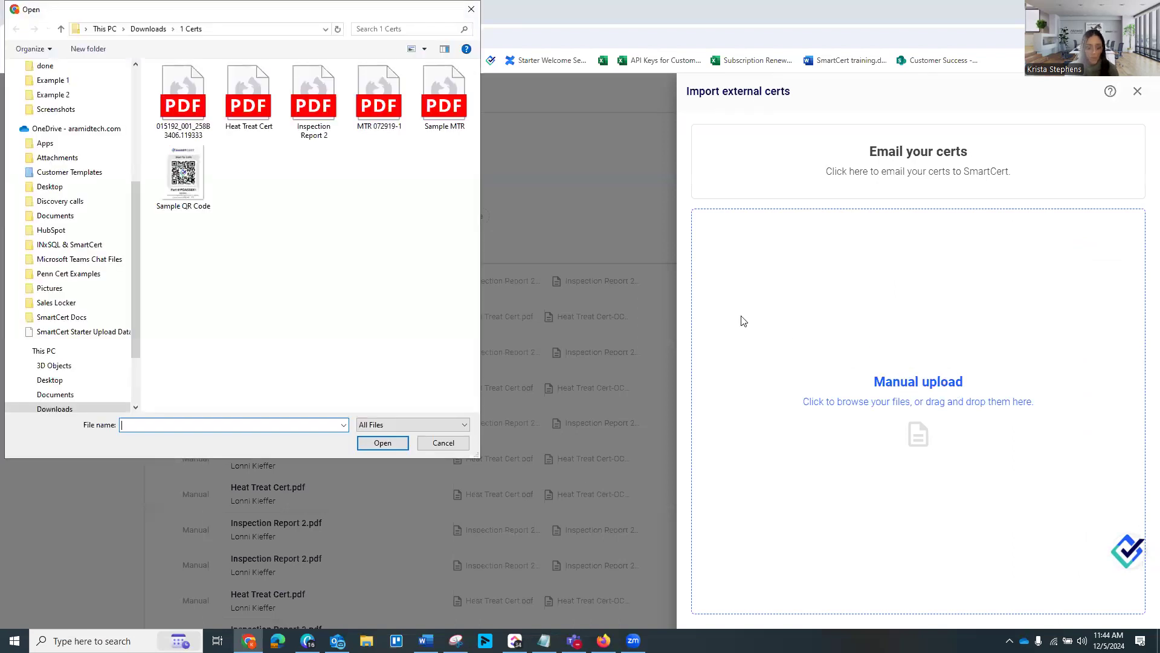
{"action": "left_click", "coordinate": [250, 118]}
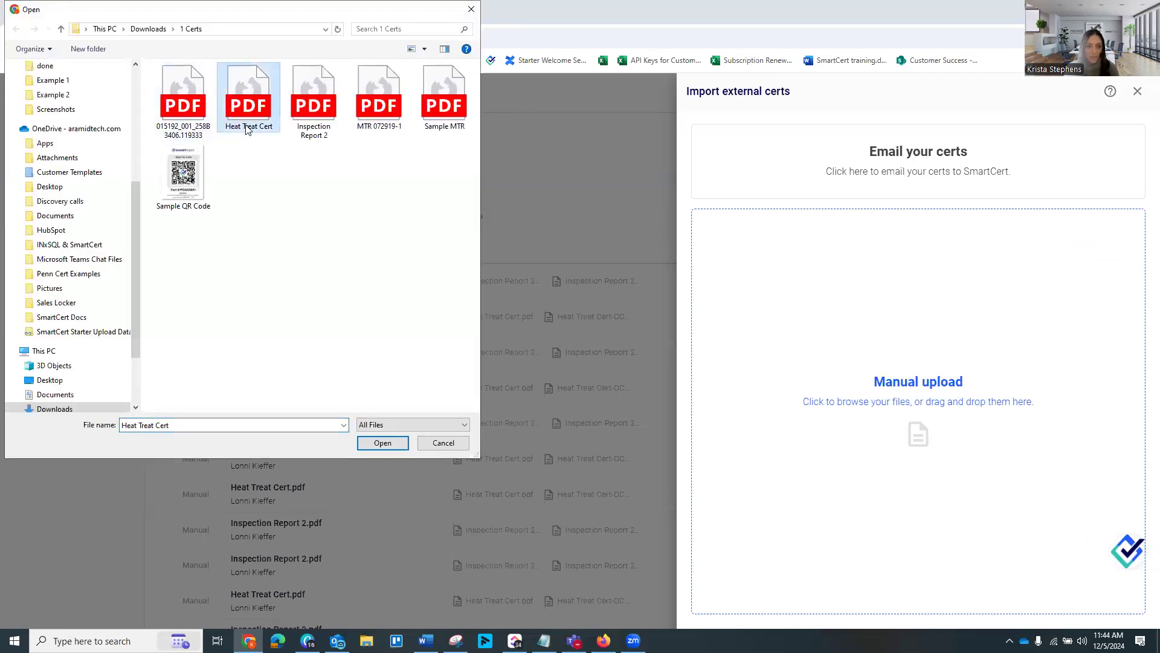
{"action": "left_click", "coordinate": [322, 117], "text": "ctrl"}
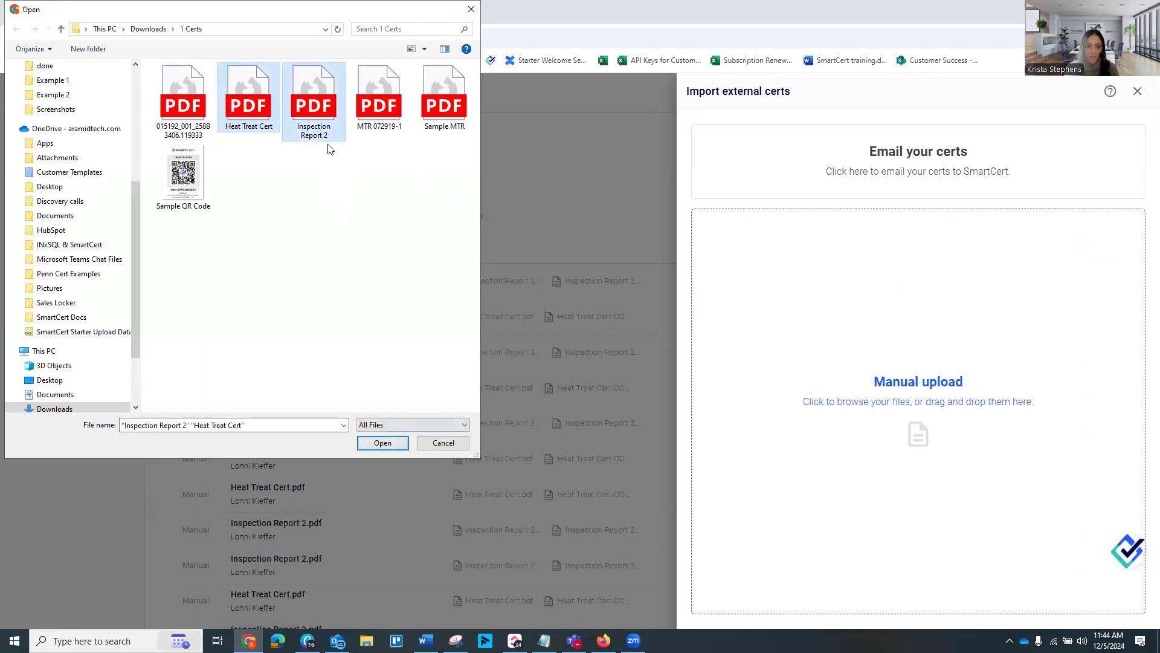
{"action": "left_click", "coordinate": [383, 442]}
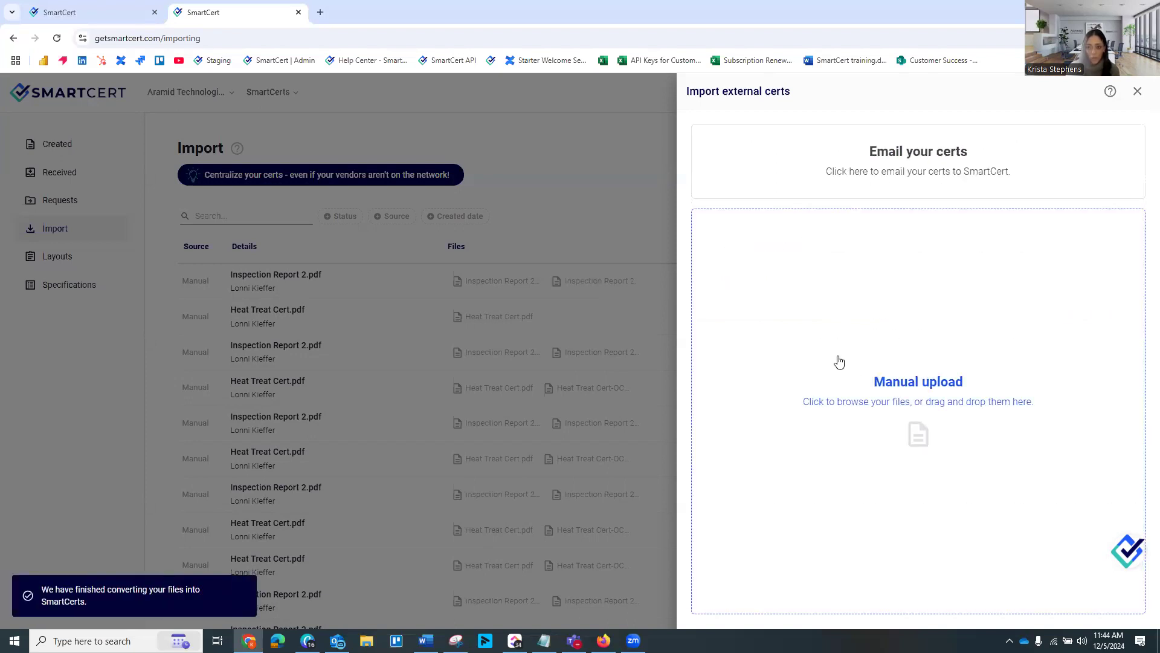
{"action": "left_click", "coordinate": [625, 207]}
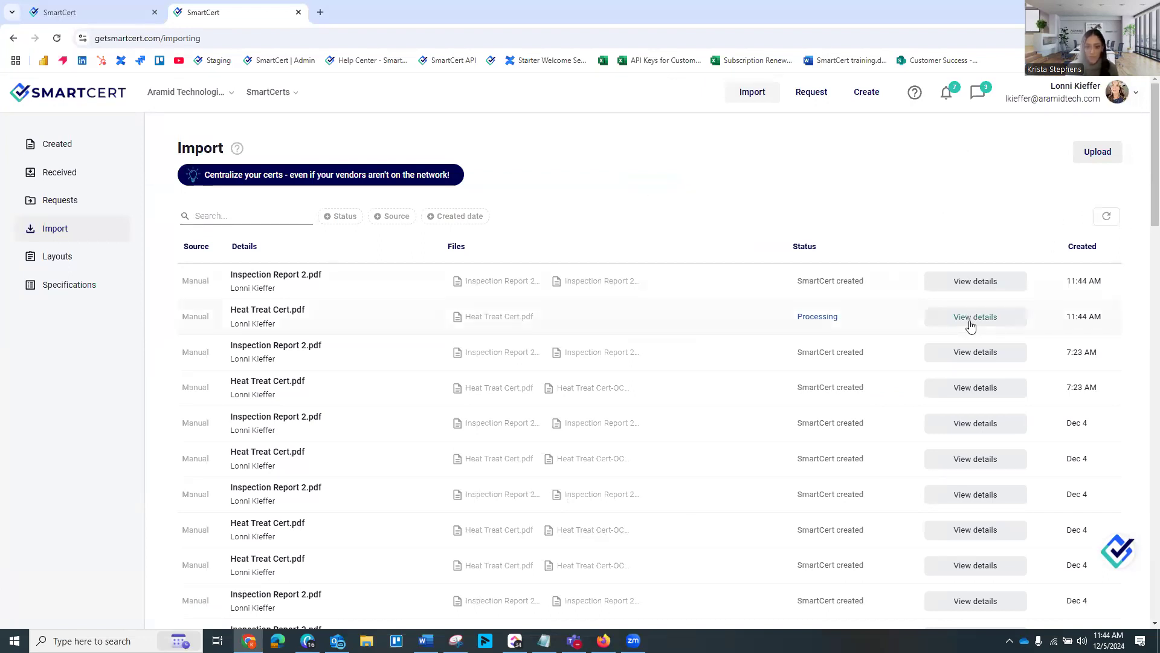
Open the SmartCert created from Inspection Report 2.pdf and compare its extracted details with the attached PDF
{"action": "left_click", "coordinate": [967, 289]}
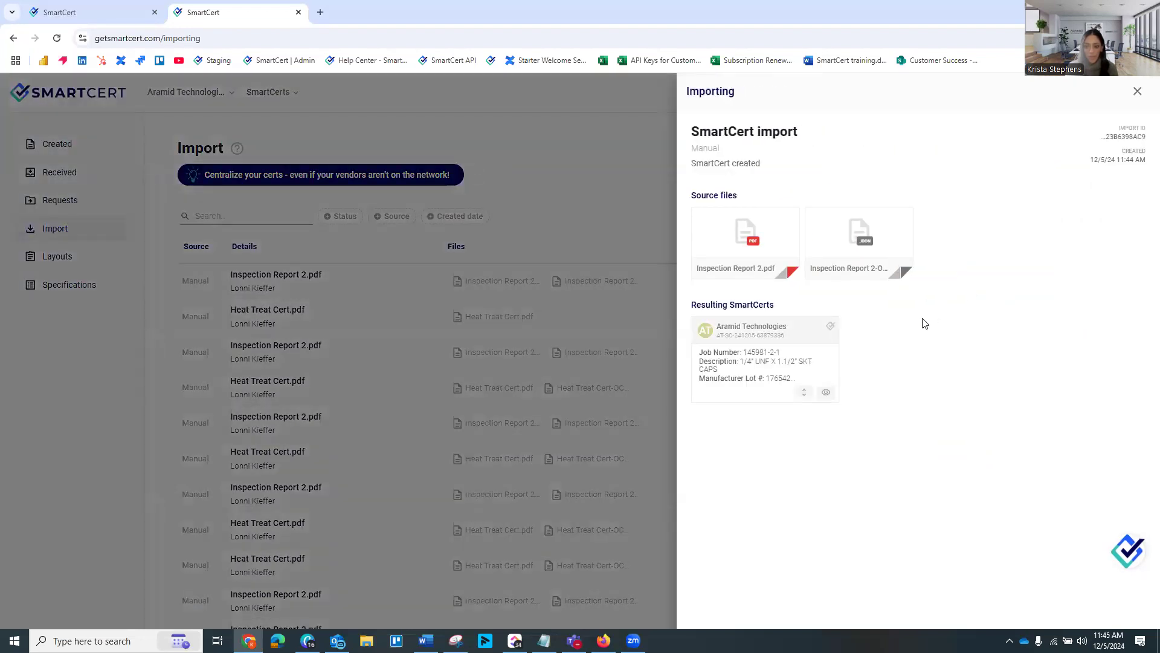
{"action": "left_click", "coordinate": [826, 393]}
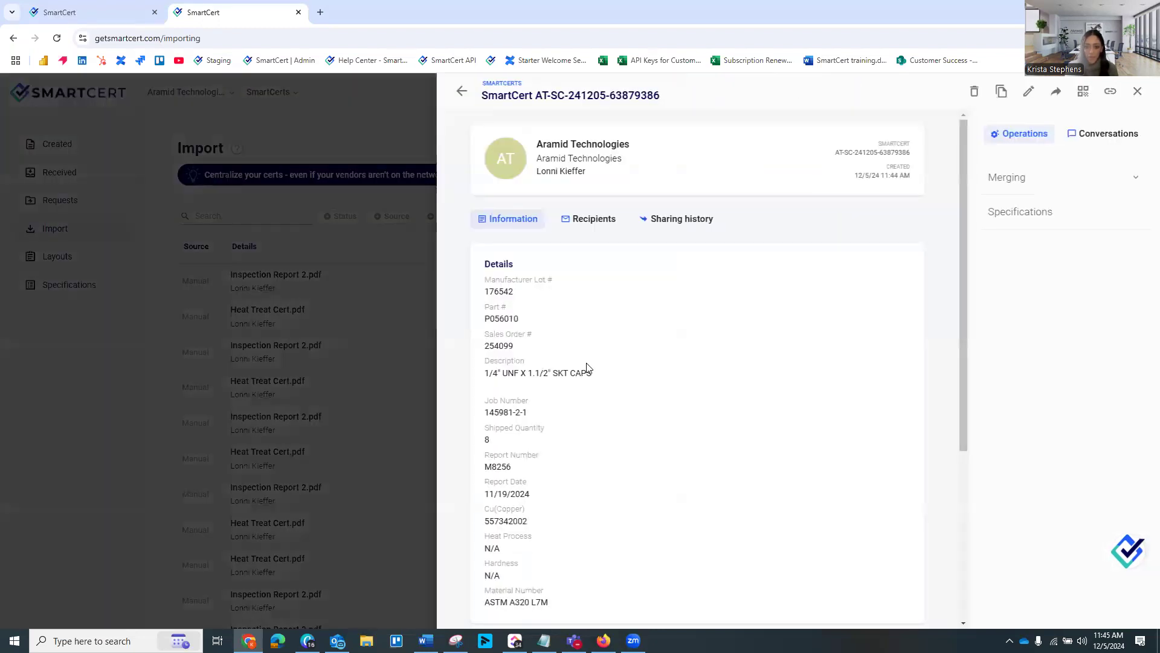
{"action": "scroll", "coordinate": [679, 305], "scroll_direction": "down", "scroll_amount": 2}
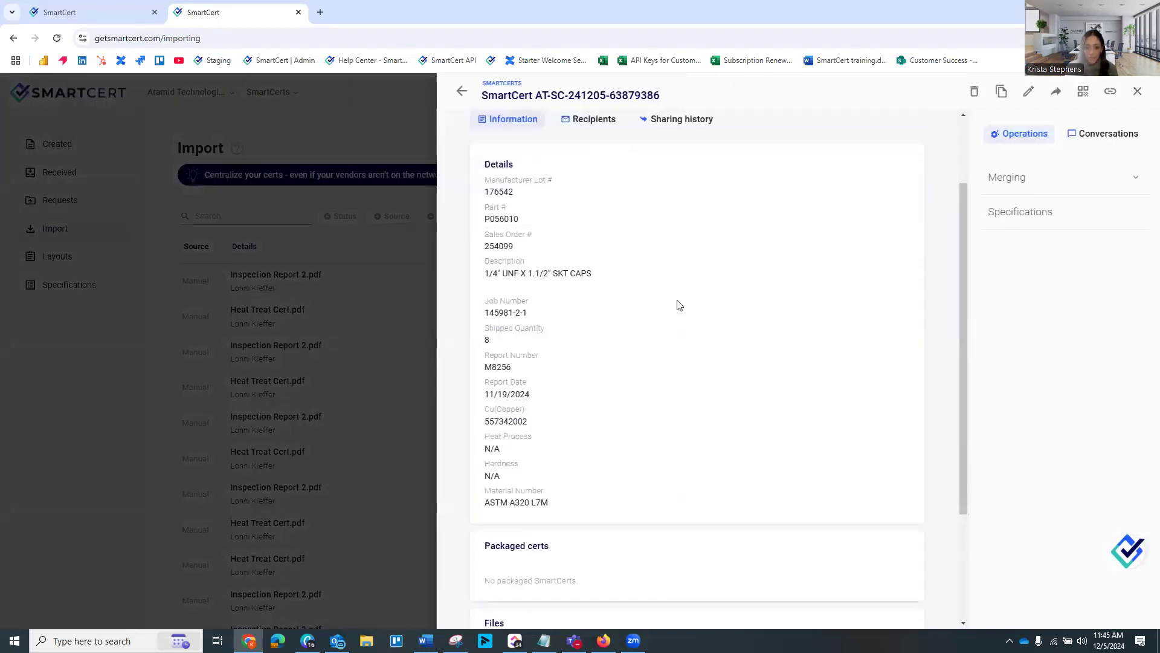
{"action": "scroll", "coordinate": [683, 346], "scroll_direction": "down", "scroll_amount": 3}
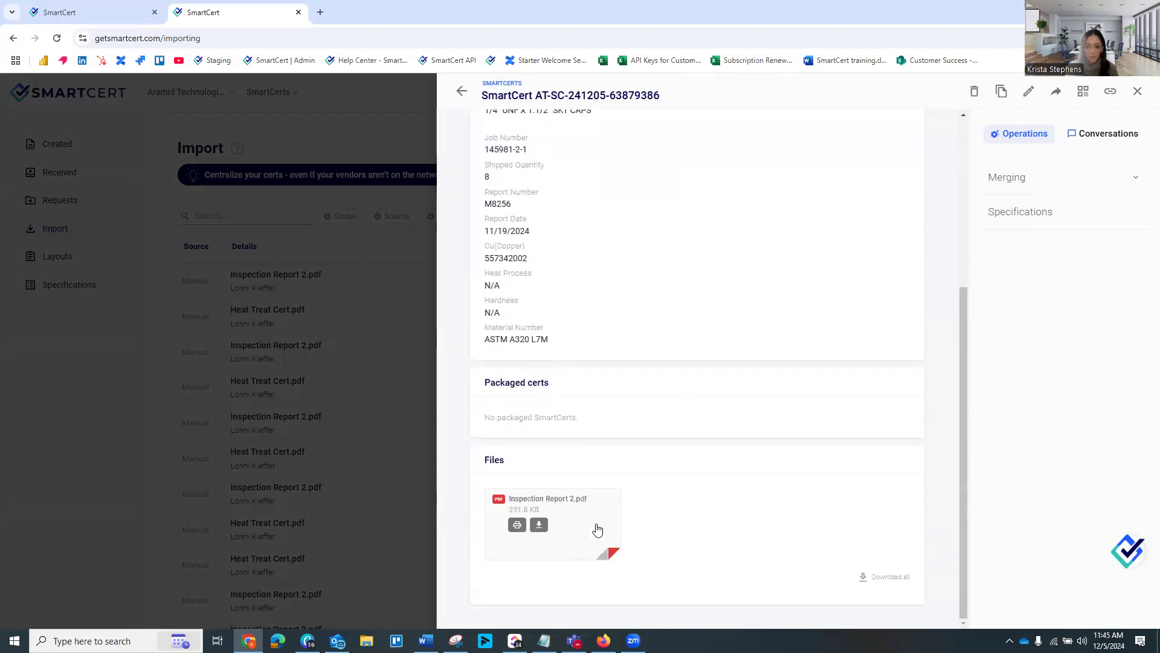
{"action": "left_click", "coordinate": [597, 529]}
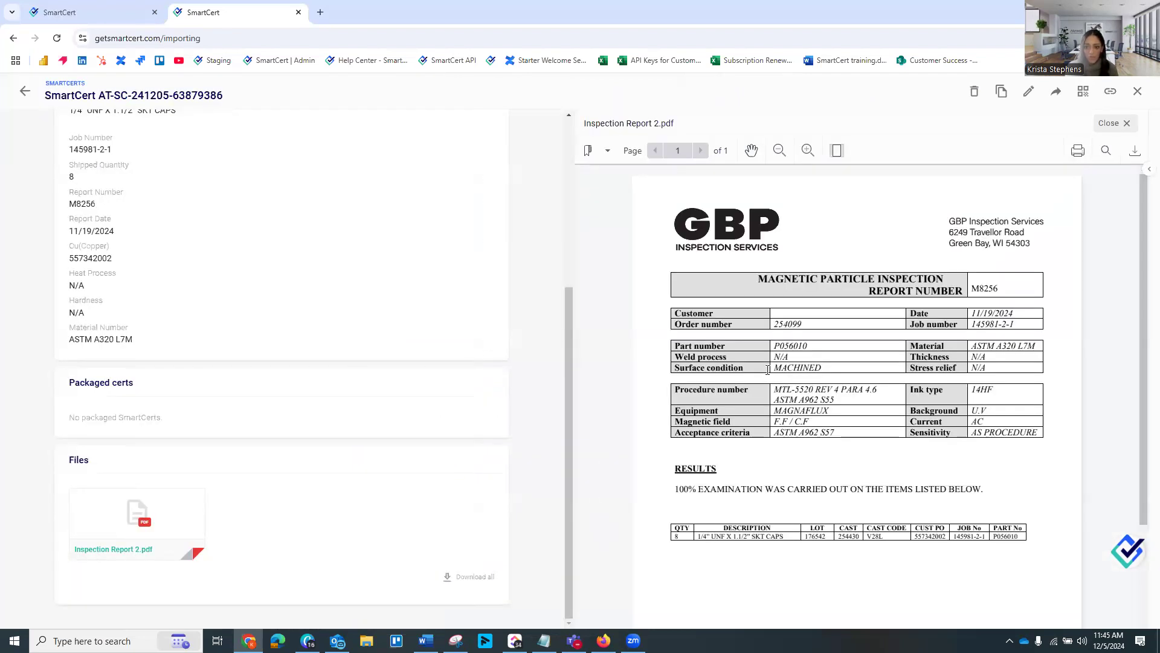
{"action": "scroll", "coordinate": [286, 276], "scroll_direction": "up", "scroll_amount": 4}
{"action": "scroll", "coordinate": [293, 346], "scroll_direction": "down", "scroll_amount": 1}
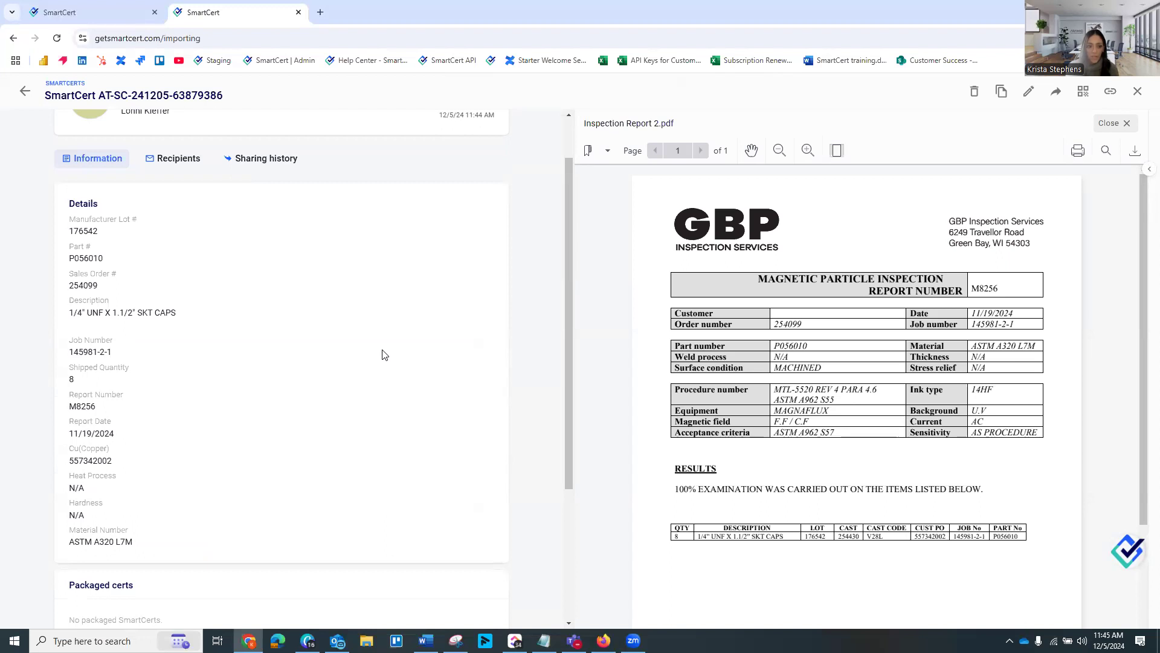
{"action": "scroll", "coordinate": [383, 355], "scroll_direction": "down", "scroll_amount": 3}
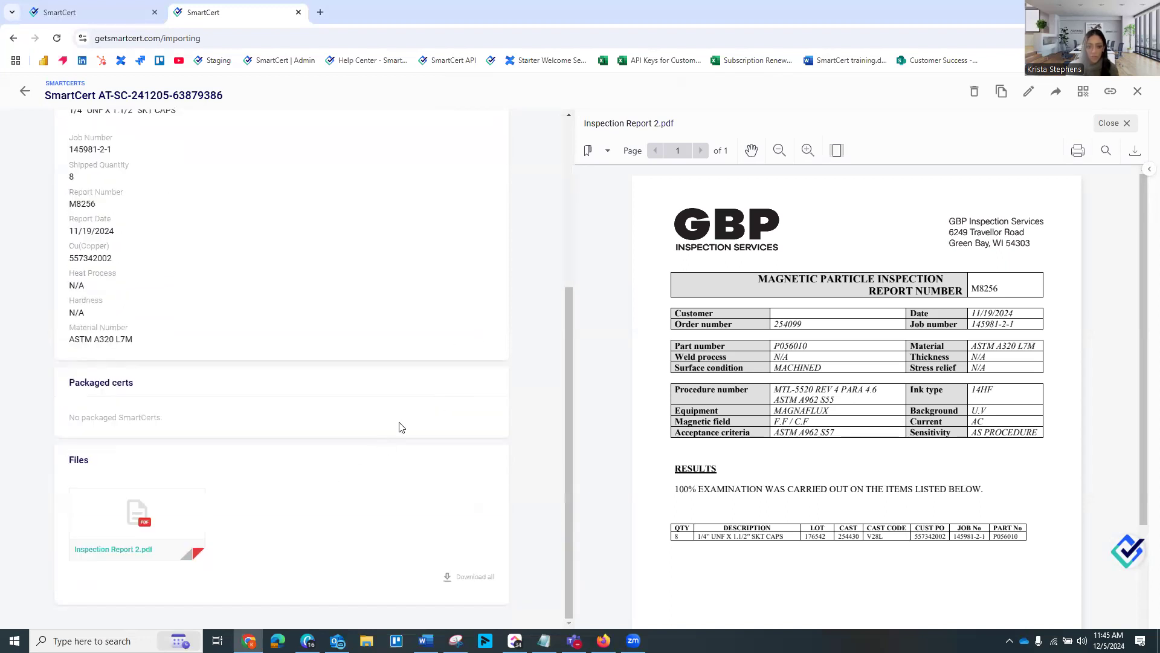
{"action": "left_click", "coordinate": [1114, 124]}
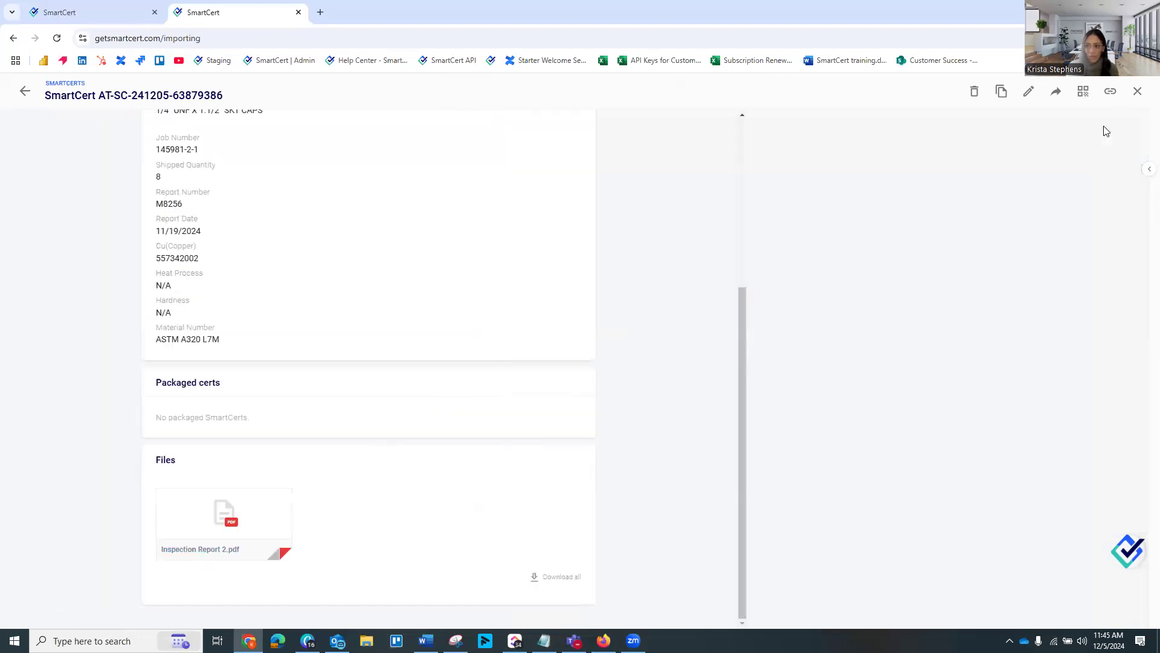
Start merging this SmartCert into another one, choosing the existing SmartCert found by searching for 123456 as the target
{"action": "left_click", "coordinate": [1148, 170]}
{"action": "left_click", "coordinate": [1009, 184]}
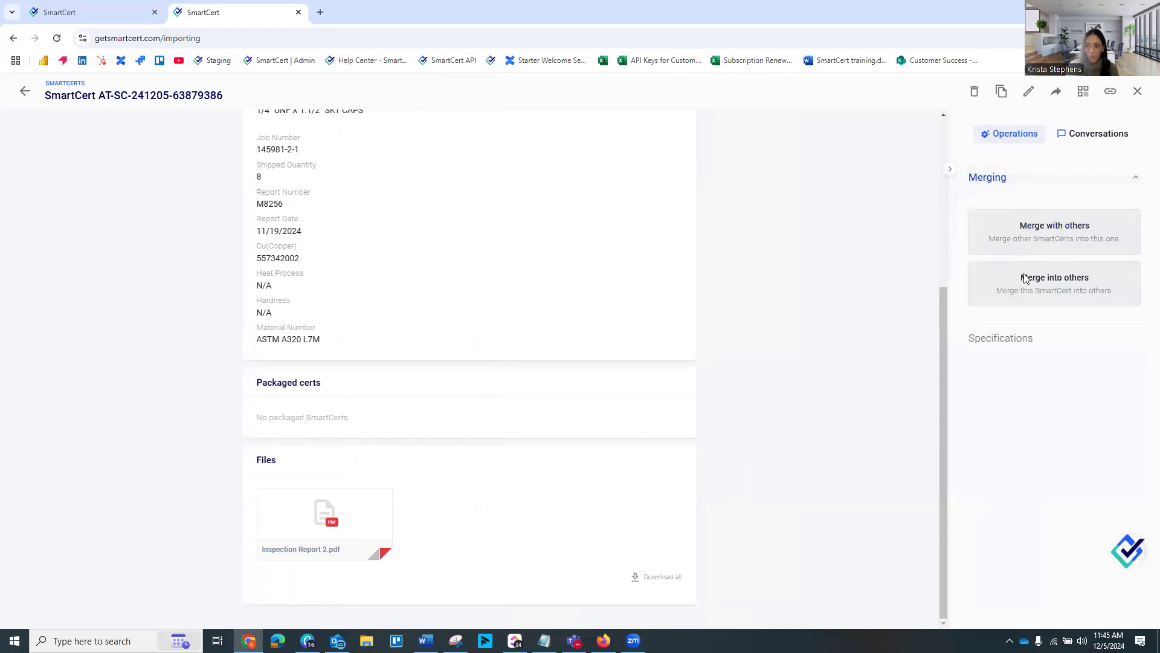
{"action": "left_click", "coordinate": [1028, 283]}
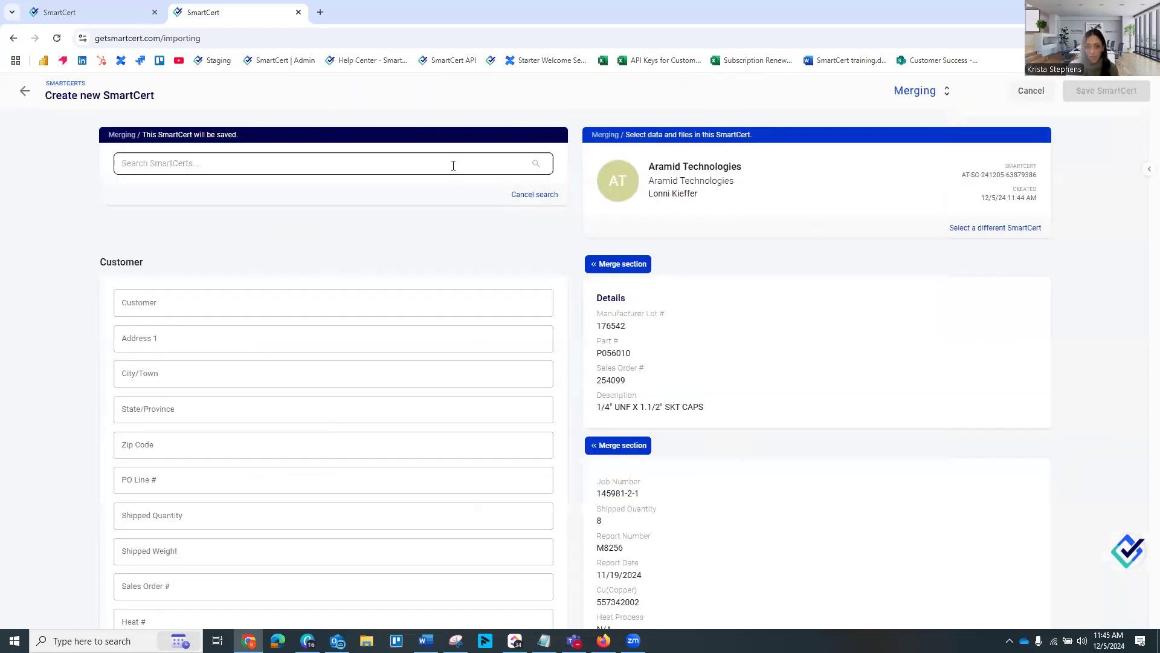
{"action": "left_click", "coordinate": [443, 163]}
{"action": "type", "text": "123456"}
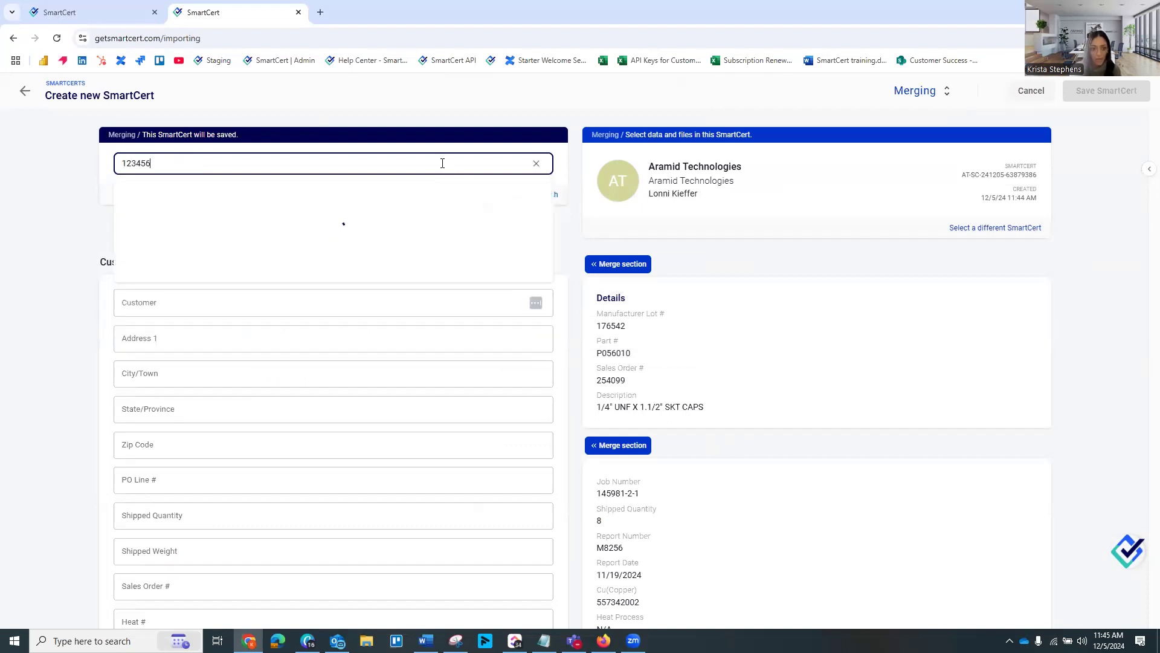
{"action": "left_click", "coordinate": [368, 199]}
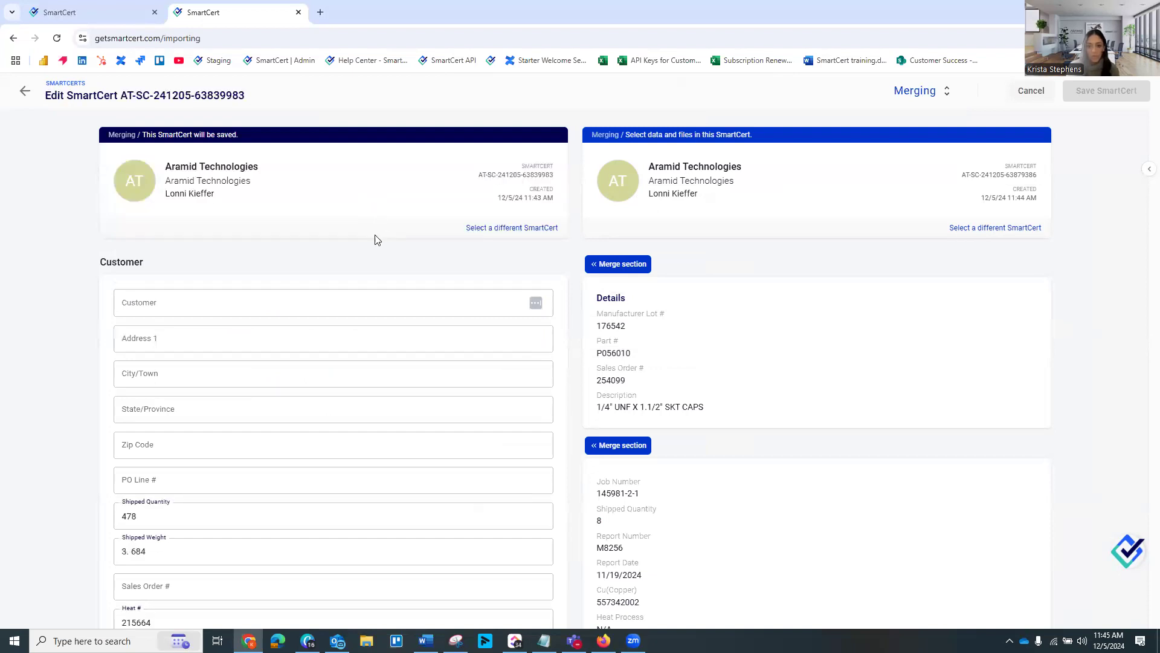
Copy the description 1/4" UNF X 1.1/2" SKT CAPS from the inspection SmartCert into the target SmartCert's Description field
{"action": "scroll", "coordinate": [269, 358], "scroll_direction": "down", "scroll_amount": 3}
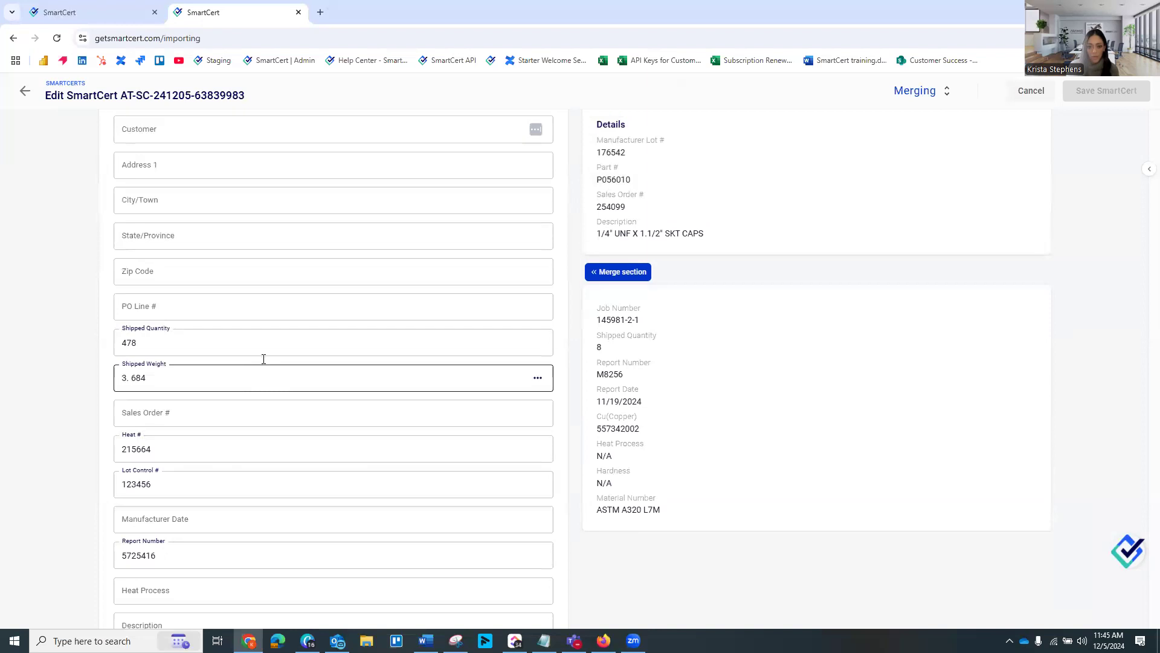
{"action": "scroll", "coordinate": [264, 359], "scroll_direction": "up", "scroll_amount": 3}
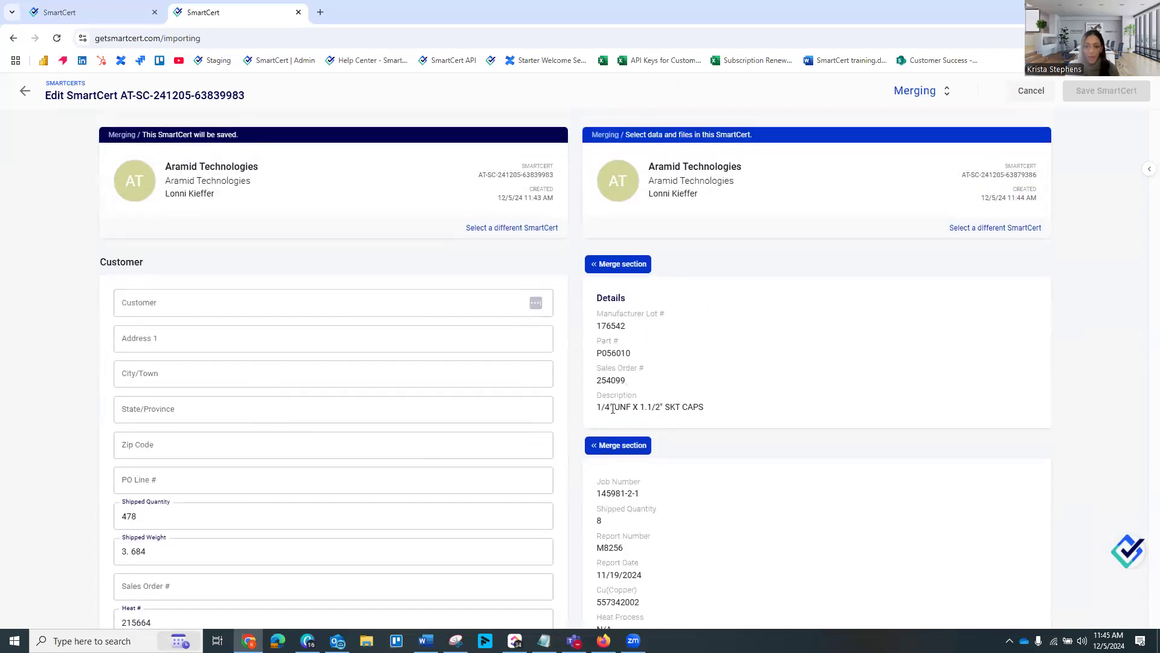
{"action": "left_click_drag", "start_coordinate": [597, 407], "coordinate": [693, 406]}
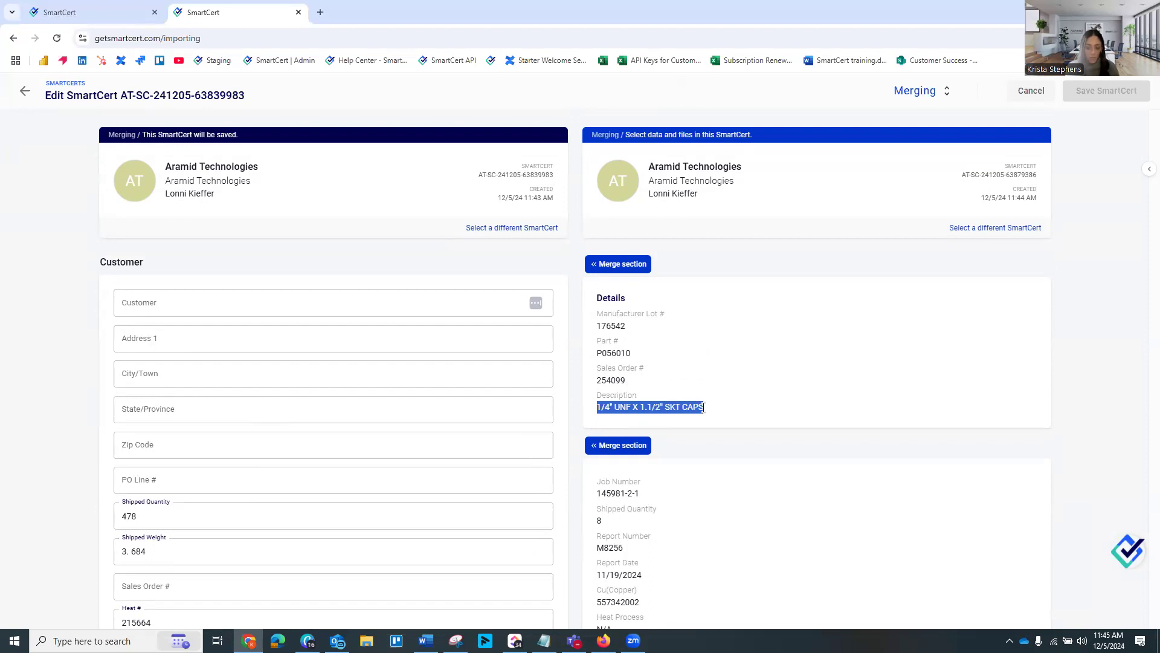
{"action": "scroll", "coordinate": [367, 414], "scroll_direction": "down", "scroll_amount": 6}
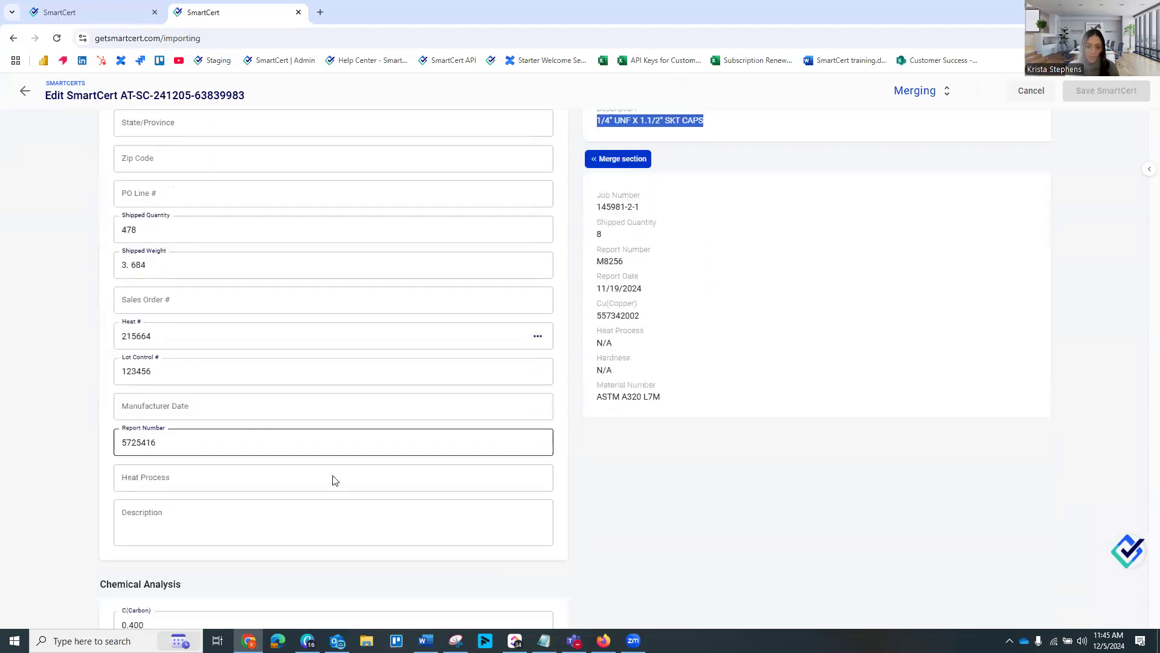
{"action": "left_click", "coordinate": [199, 441]}
{"action": "type", "text": "1/4\" UNF X 1.1/2\" SKT CAPS"}
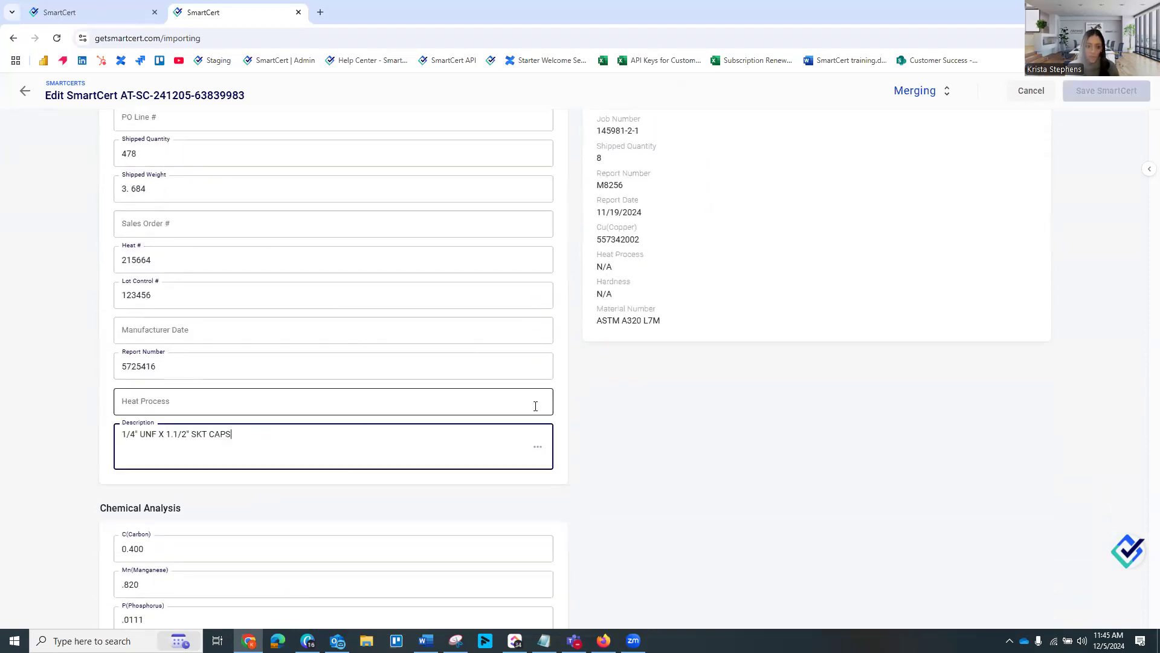
Merge the attached file Inspection Report 2.pdf into the target SmartCert, save it and return to the import list
{"action": "scroll", "coordinate": [658, 387], "scroll_direction": "up", "scroll_amount": 3}
{"action": "scroll", "coordinate": [709, 313], "scroll_direction": "up", "scroll_amount": 2}
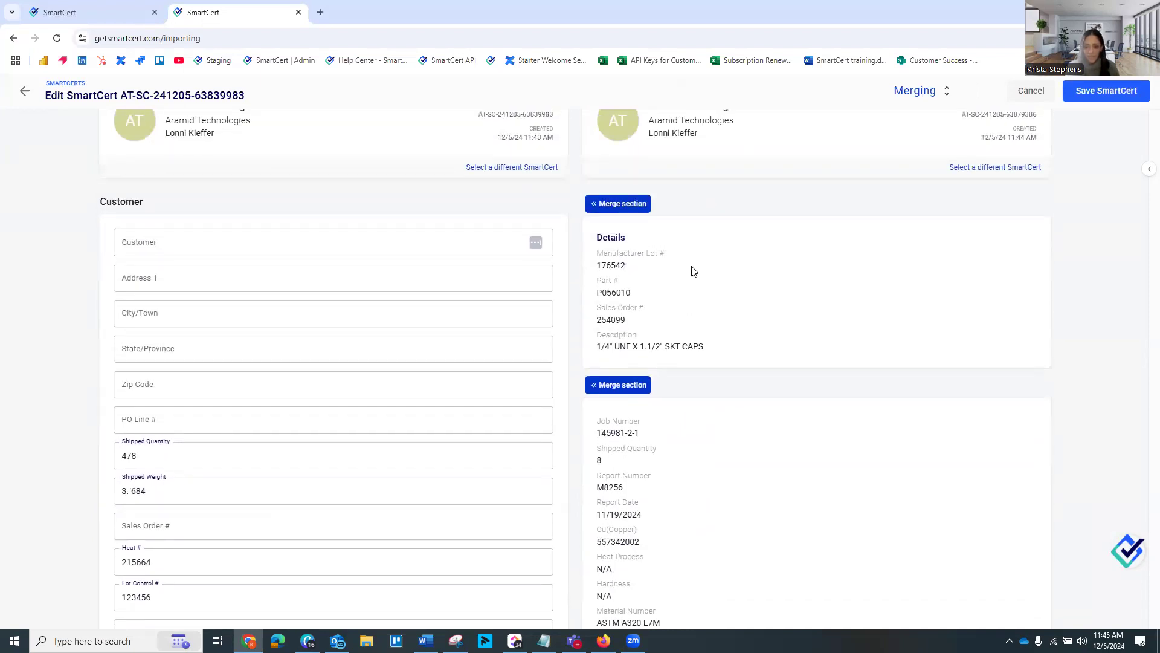
{"action": "scroll", "coordinate": [694, 272], "scroll_direction": "down", "scroll_amount": 2}
{"action": "scroll", "coordinate": [644, 362], "scroll_direction": "down", "scroll_amount": 3}
{"action": "scroll", "coordinate": [641, 337], "scroll_direction": "down", "scroll_amount": 12}
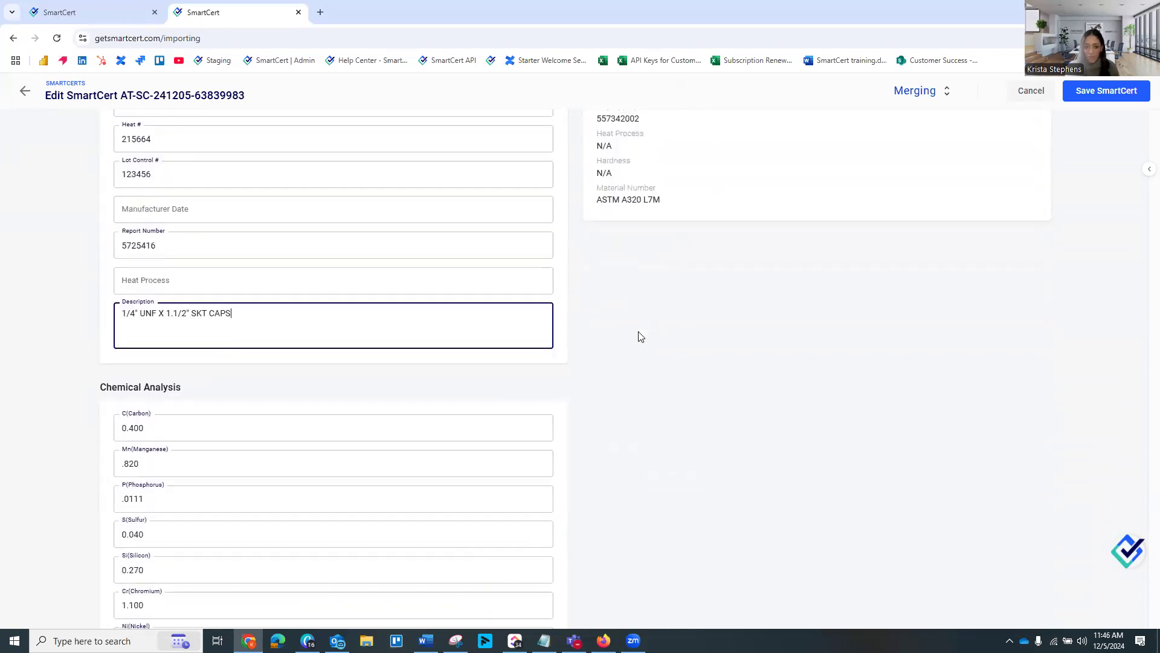
{"action": "scroll", "coordinate": [641, 336], "scroll_direction": "down", "scroll_amount": 2}
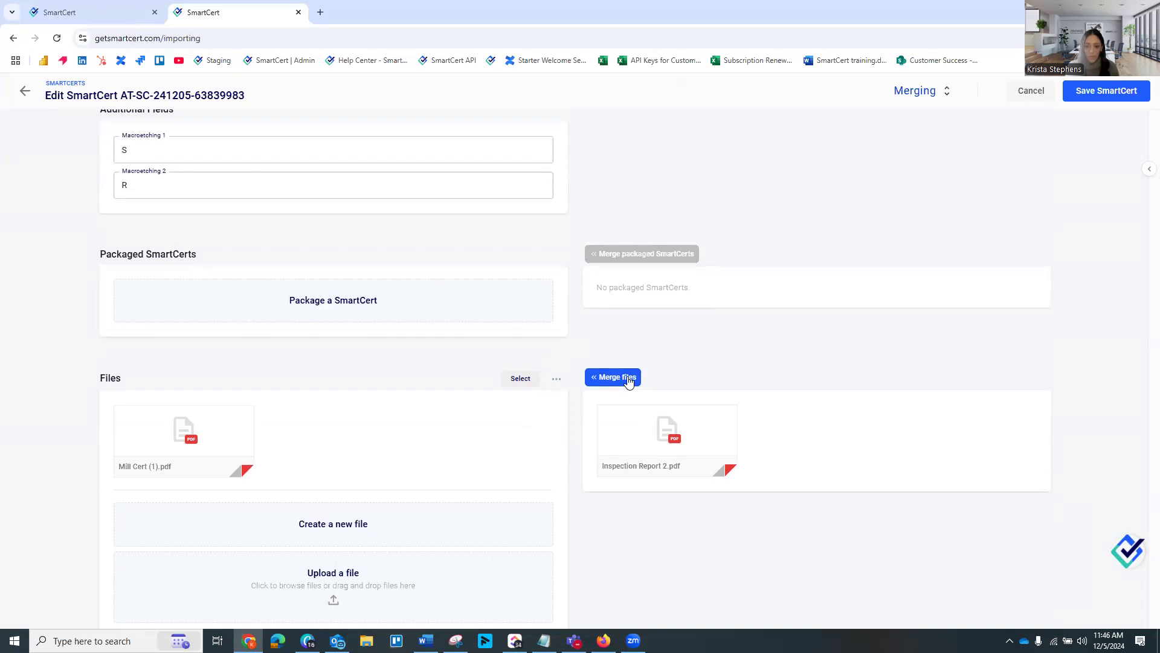
{"action": "left_click", "coordinate": [628, 378]}
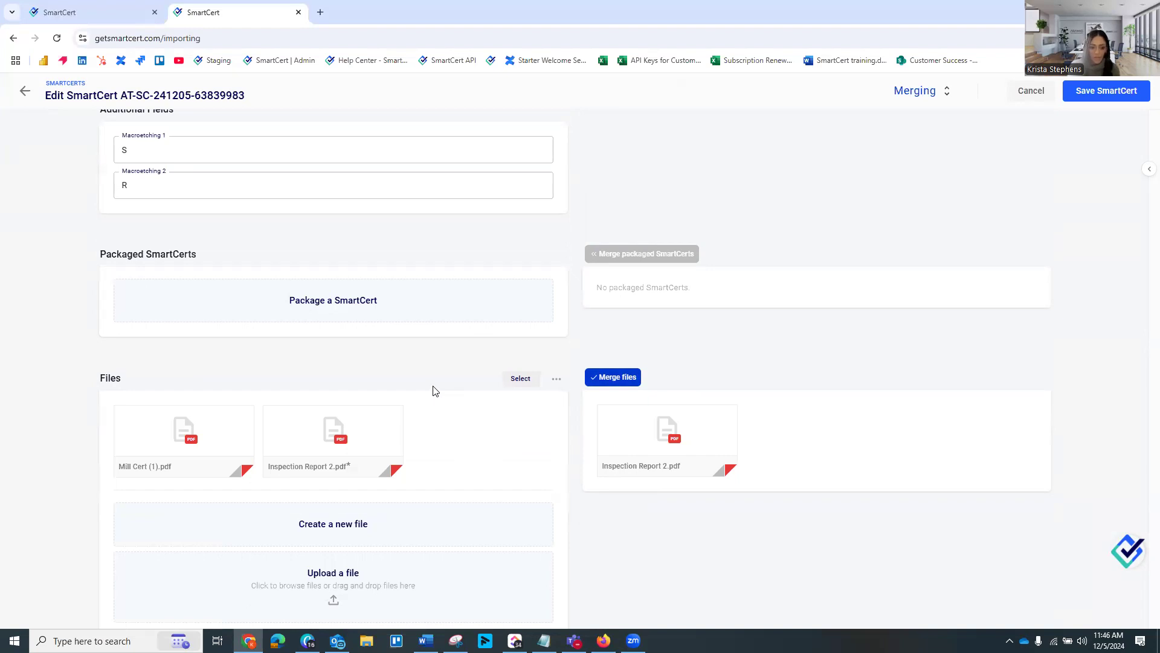
{"action": "mouse_move", "coordinate": [201, 452]}
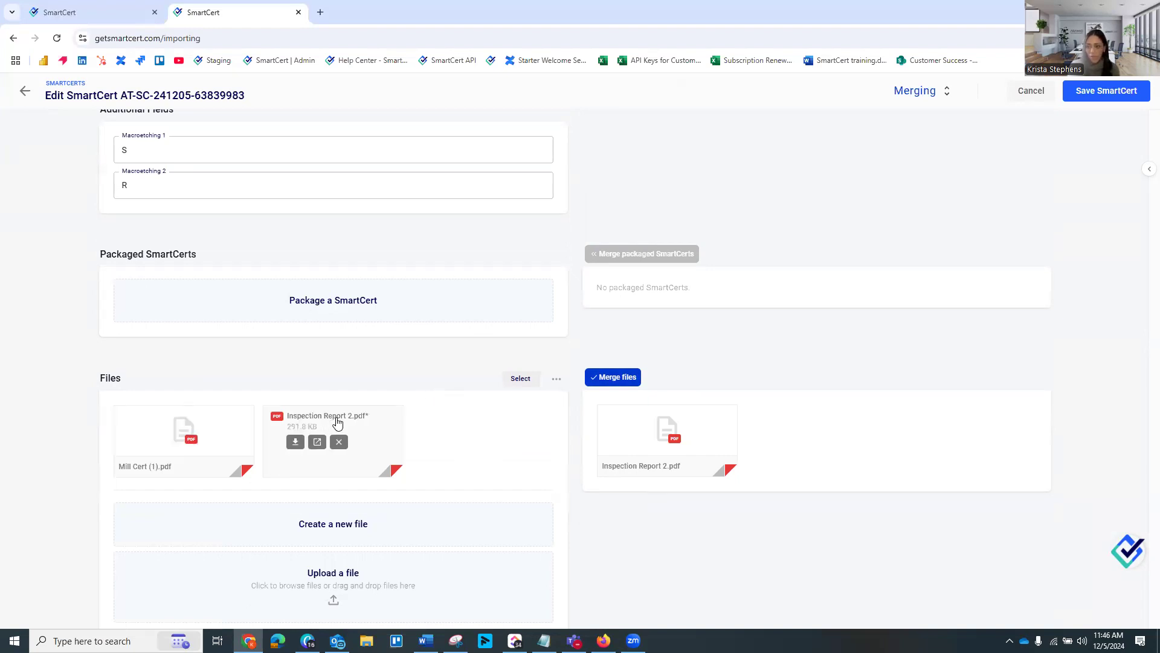
{"action": "left_click", "coordinate": [1082, 91]}
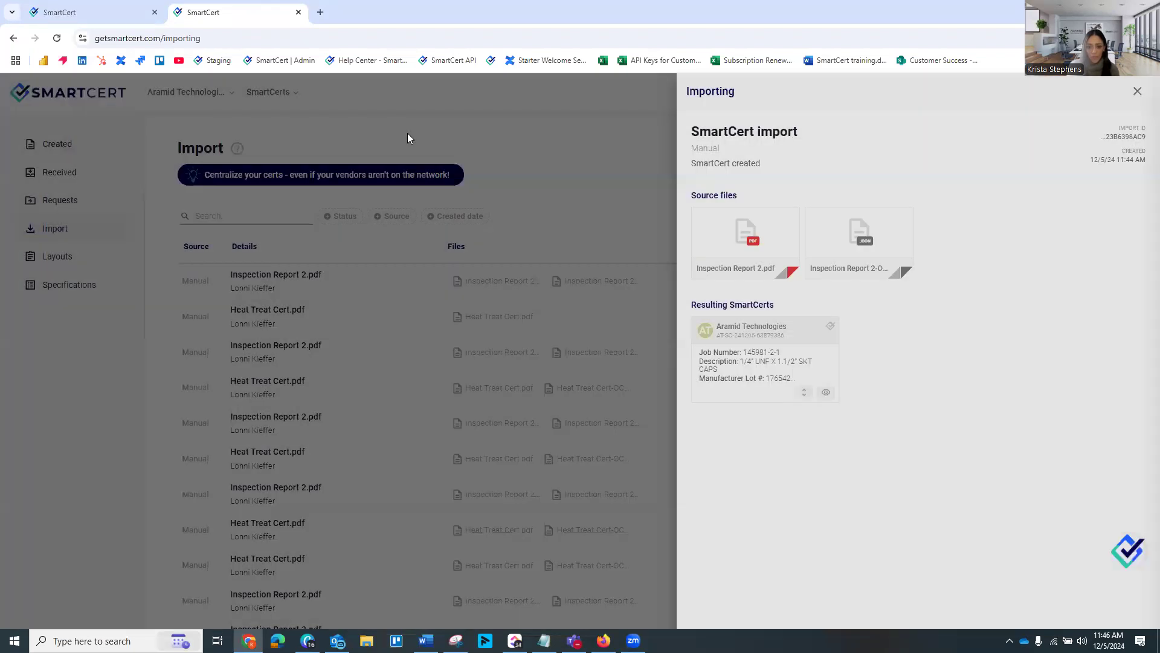
{"action": "left_click", "coordinate": [407, 133]}
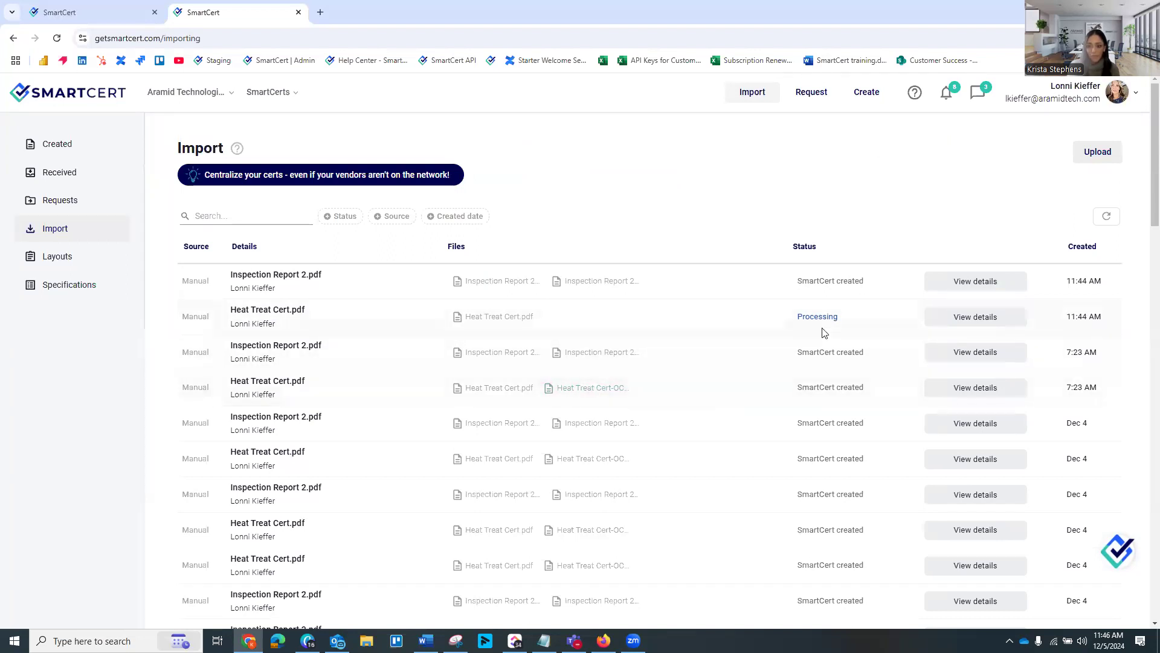
Open the newest created SmartCert, with lot 290654A, and view its attached Heat Treat Cert.pdf beside the extracted details
{"action": "left_click", "coordinate": [72, 145]}
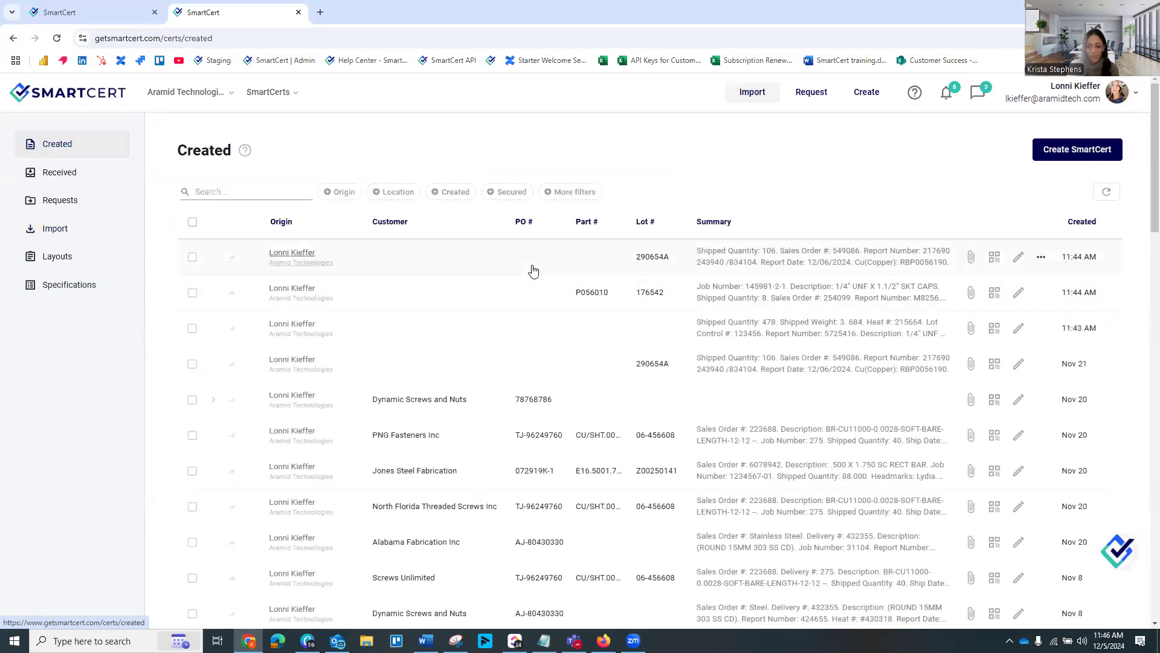
{"action": "left_click", "coordinate": [532, 269]}
{"action": "scroll", "coordinate": [604, 349], "scroll_direction": "down", "scroll_amount": 2}
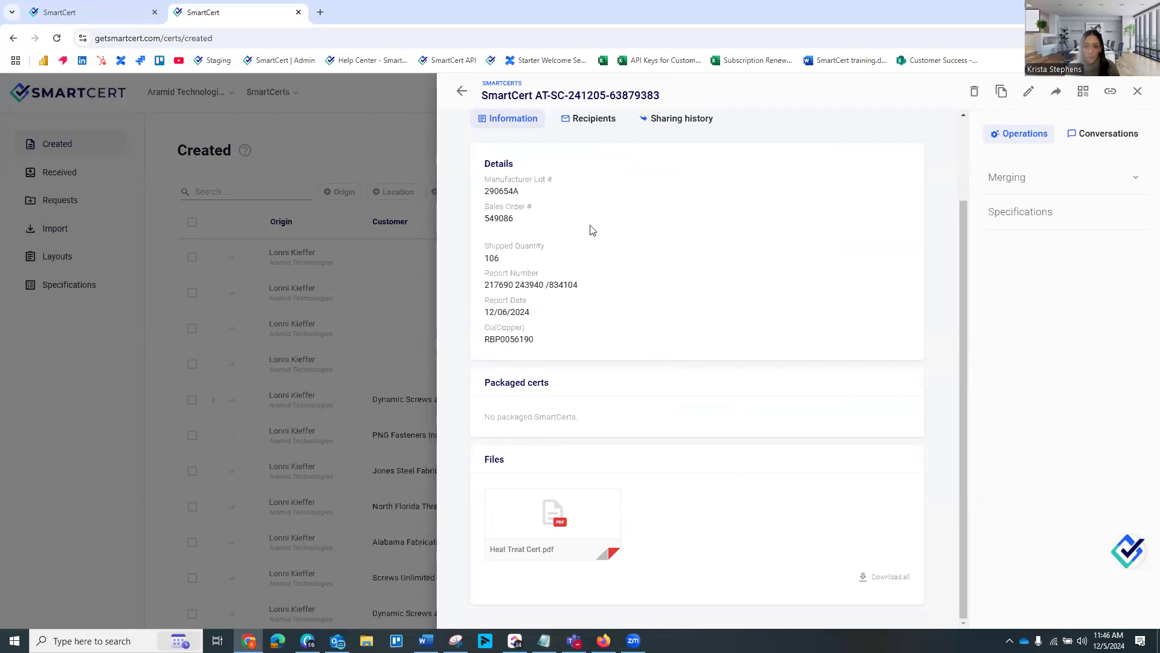
{"action": "left_click", "coordinate": [604, 526]}
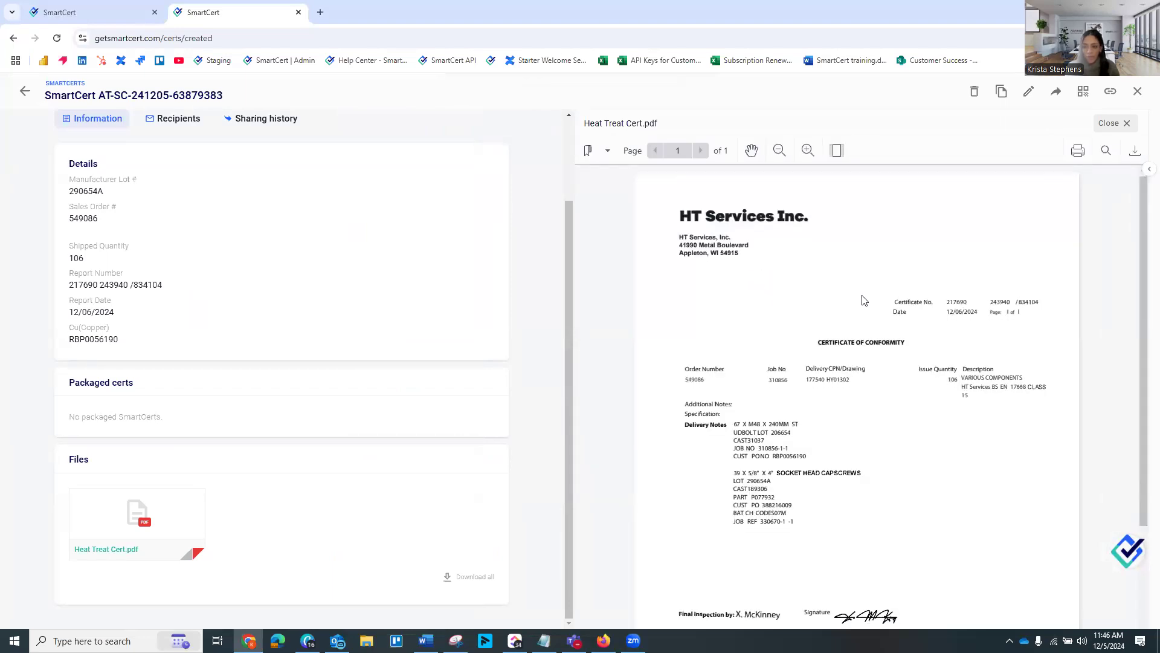
Read the heat treat certificate through to its footer and close the file preview
{"action": "scroll", "coordinate": [863, 301], "scroll_direction": "down", "scroll_amount": 1}
{"action": "scroll", "coordinate": [868, 381], "scroll_direction": "down", "scroll_amount": 1}
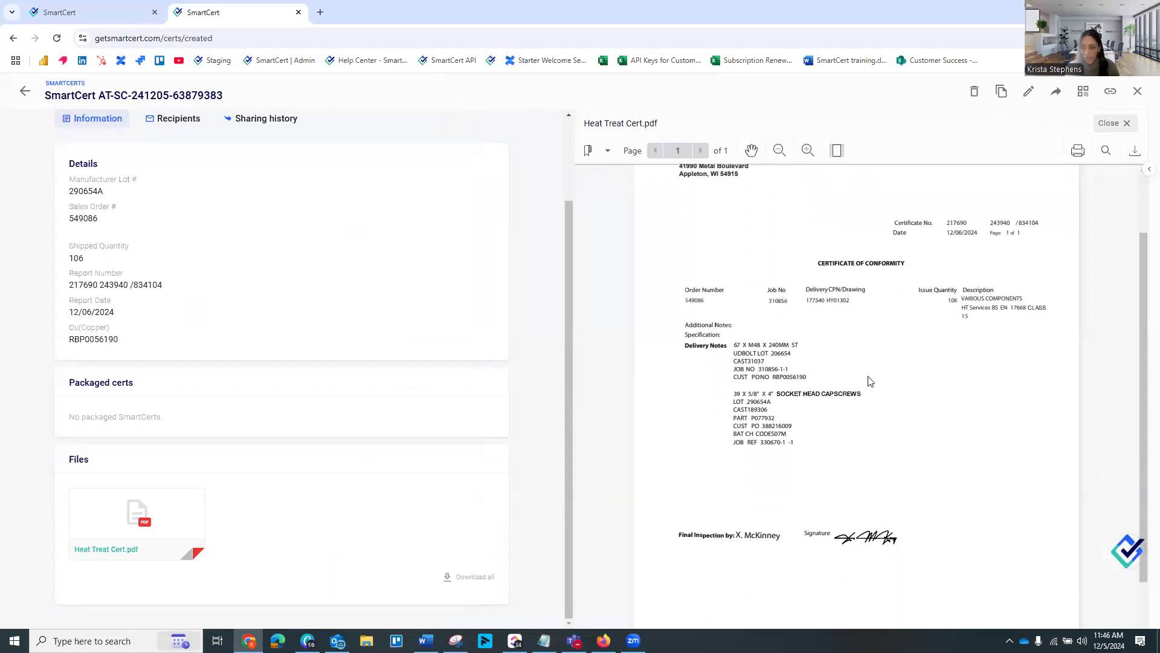
{"action": "scroll", "coordinate": [870, 378], "scroll_direction": "down", "scroll_amount": 1}
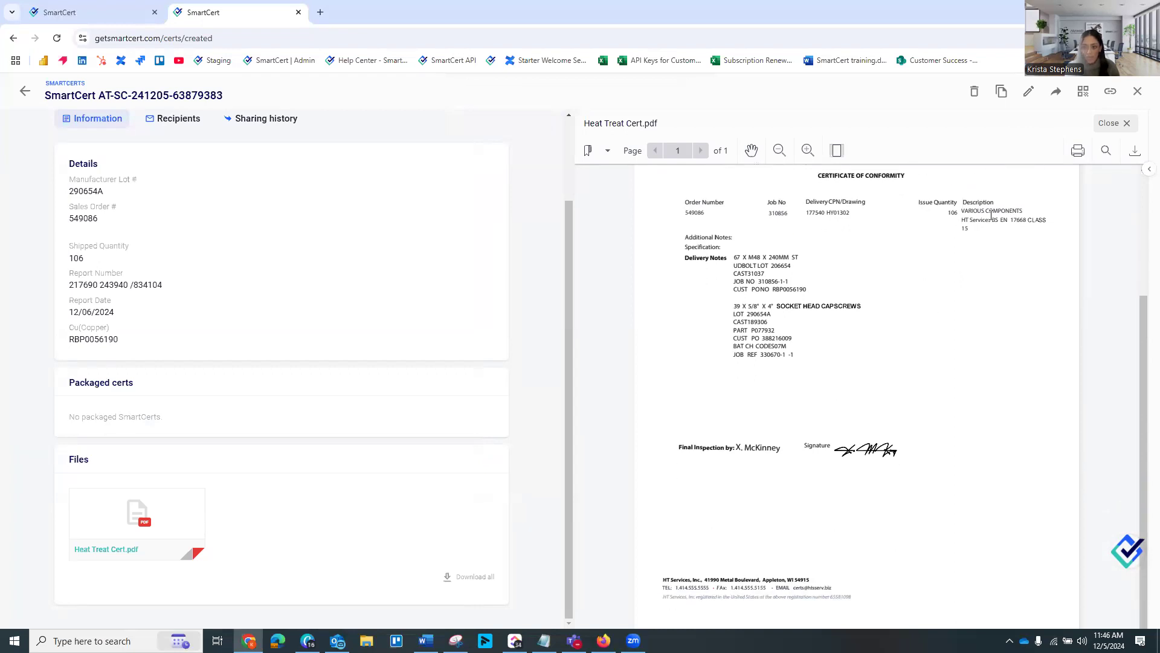
{"action": "left_click", "coordinate": [1110, 123]}
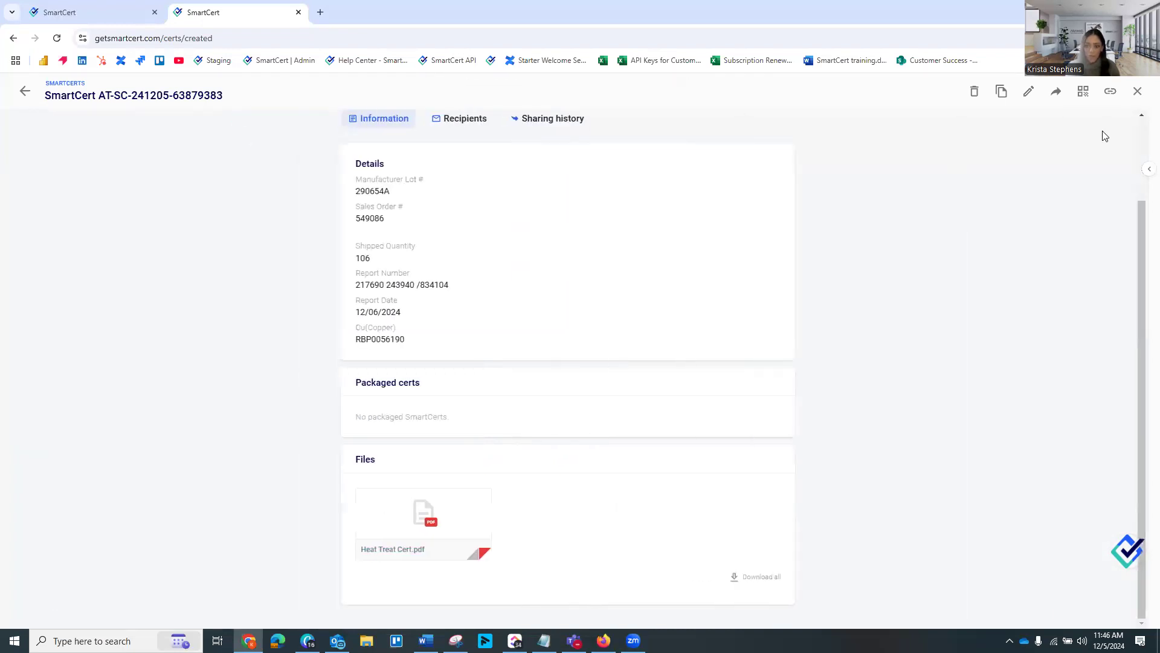
Start merging this heat treat SmartCert into an existing one, searching for 123456 and choosing the SmartCert with that lot control number as target
{"action": "left_click", "coordinate": [1149, 169]}
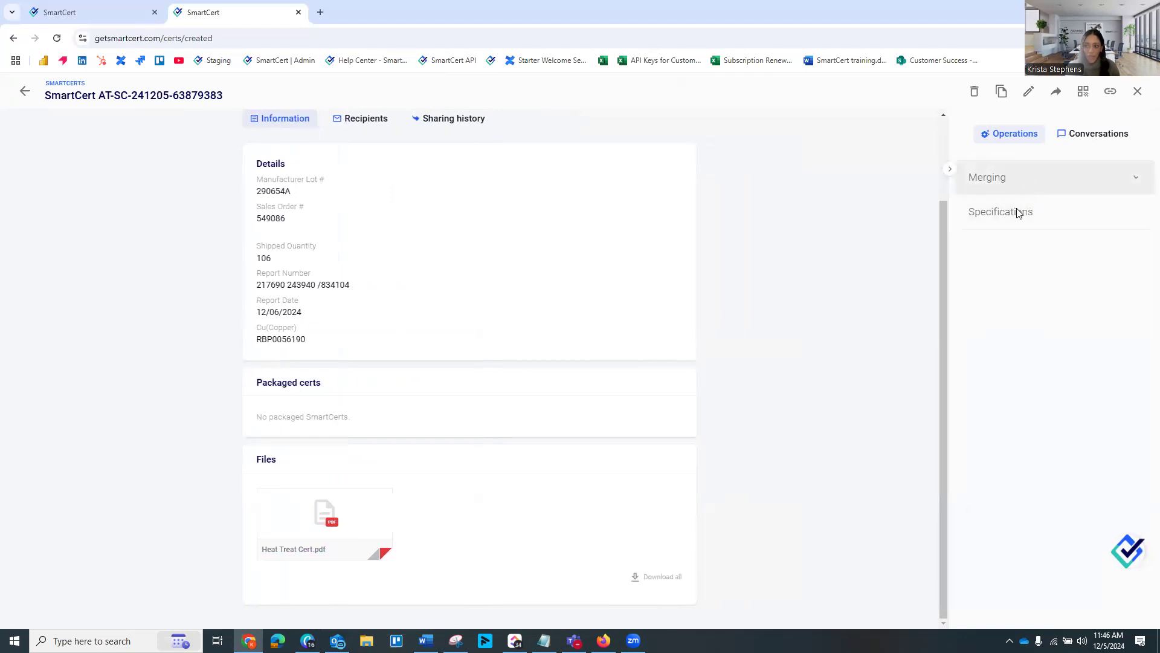
{"action": "left_click", "coordinate": [1019, 184]}
{"action": "left_click", "coordinate": [1008, 282]}
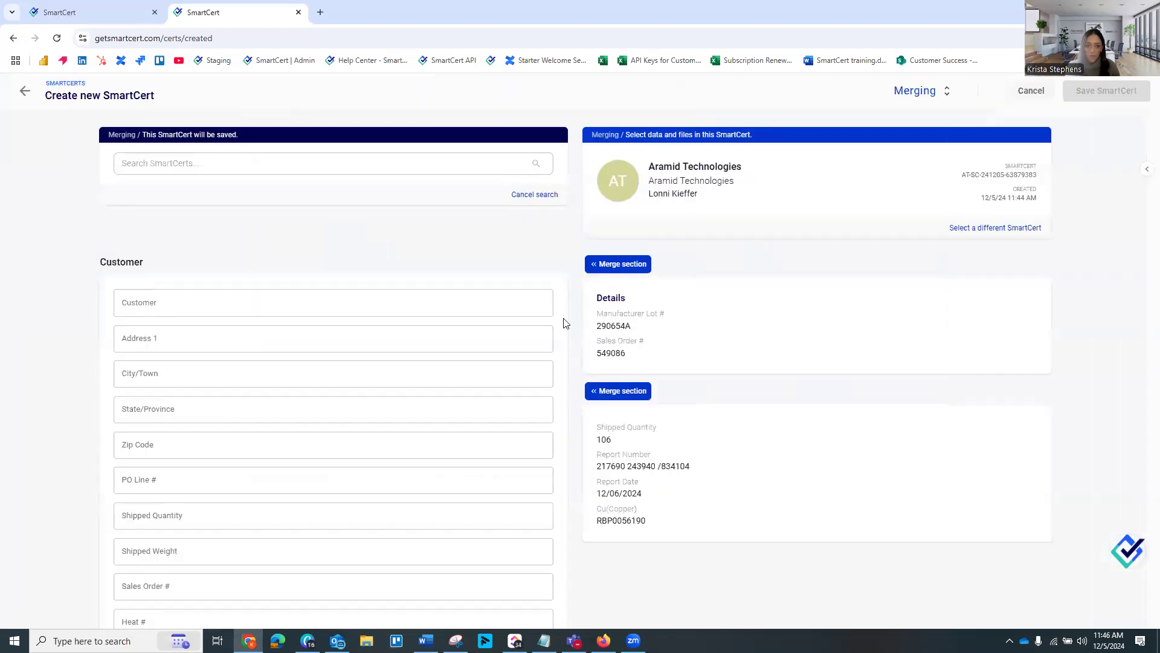
{"action": "left_click", "coordinate": [235, 169]}
{"action": "type", "text": "123"}
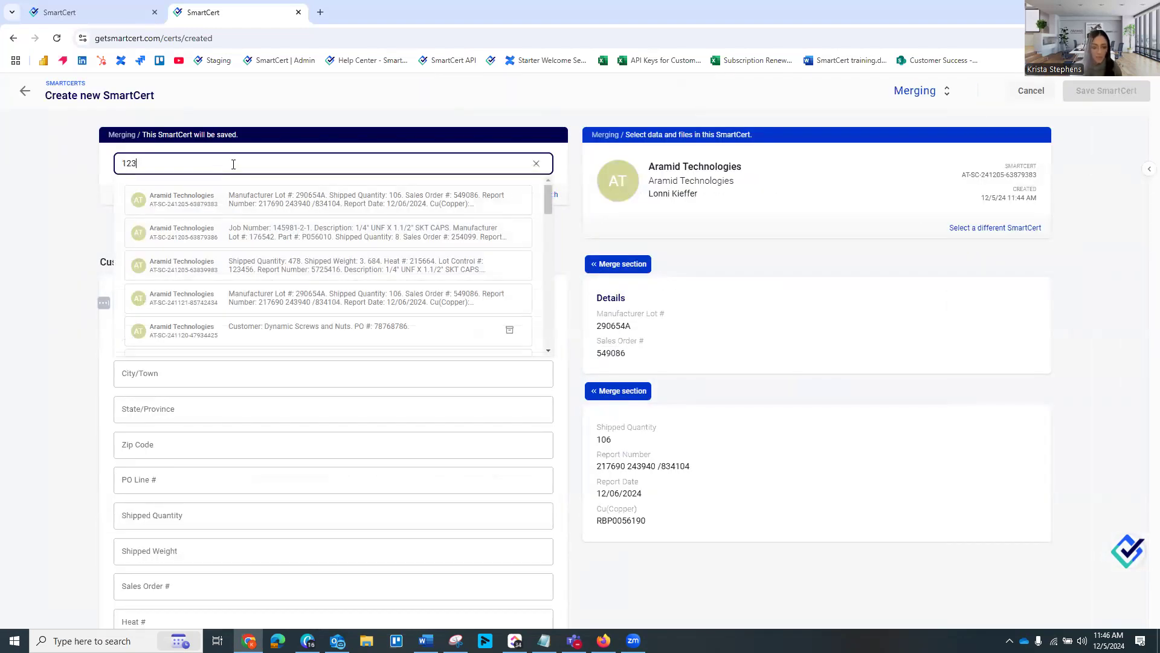
{"action": "type", "text": "456"}
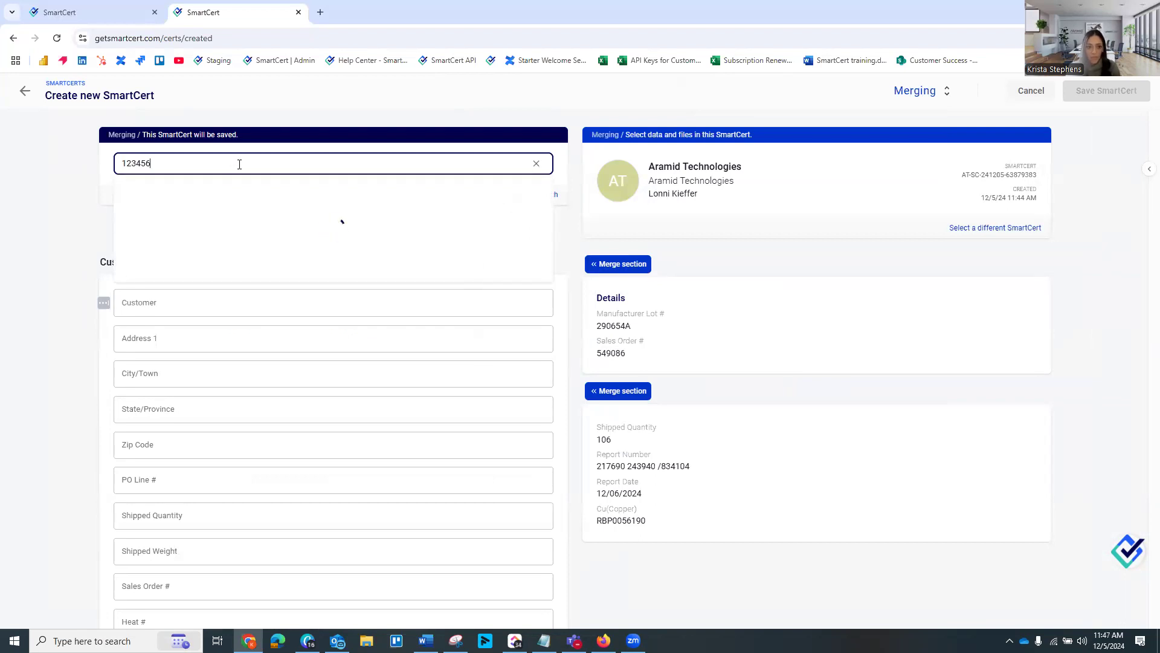
{"action": "left_click", "coordinate": [251, 199]}
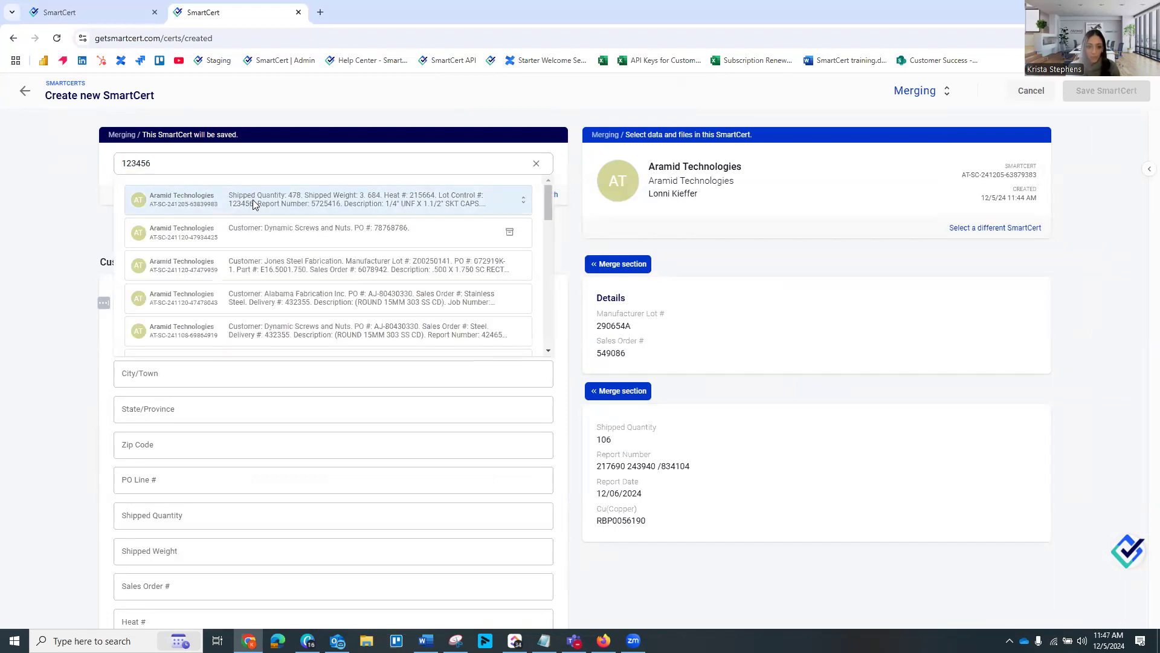
Merge the attached file Heat Treat Cert.pdf into the target SmartCert's files
{"action": "scroll", "coordinate": [396, 283], "scroll_direction": "down", "scroll_amount": 7}
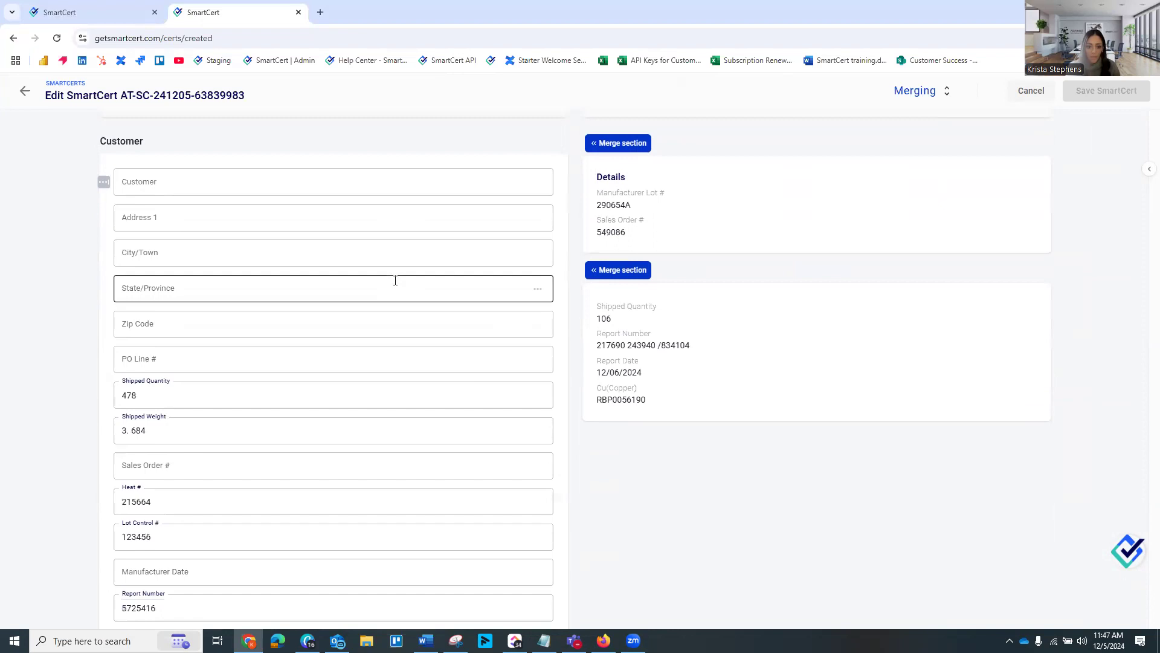
{"action": "scroll", "coordinate": [395, 280], "scroll_direction": "up", "scroll_amount": 6}
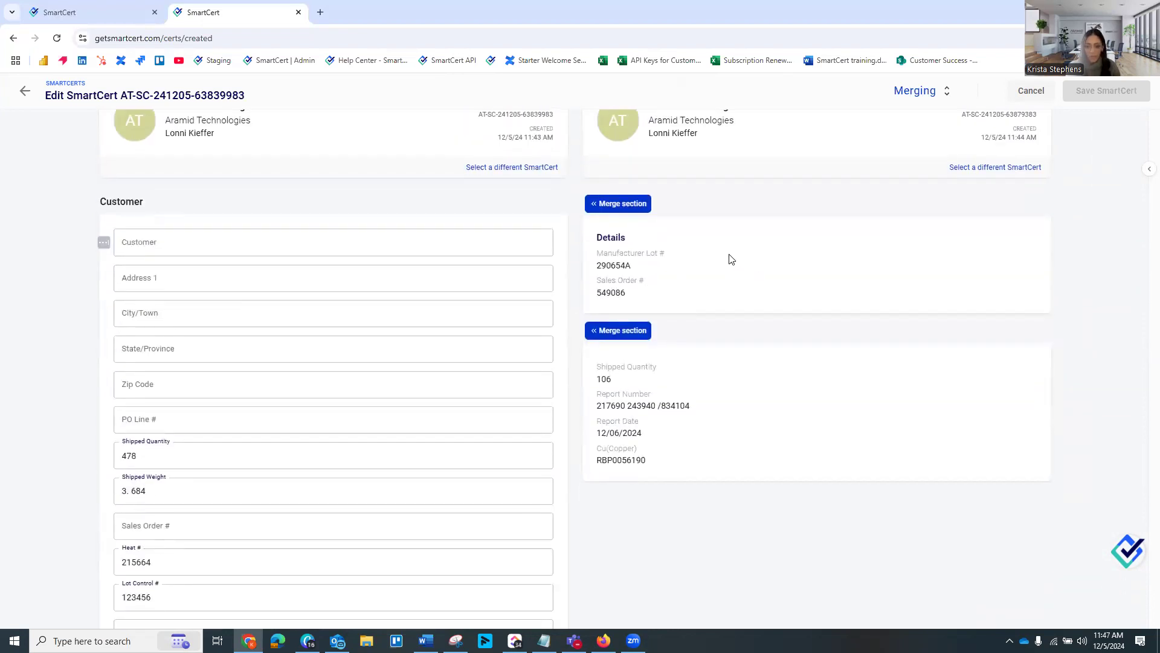
{"action": "scroll", "coordinate": [731, 259], "scroll_direction": "down", "scroll_amount": 15}
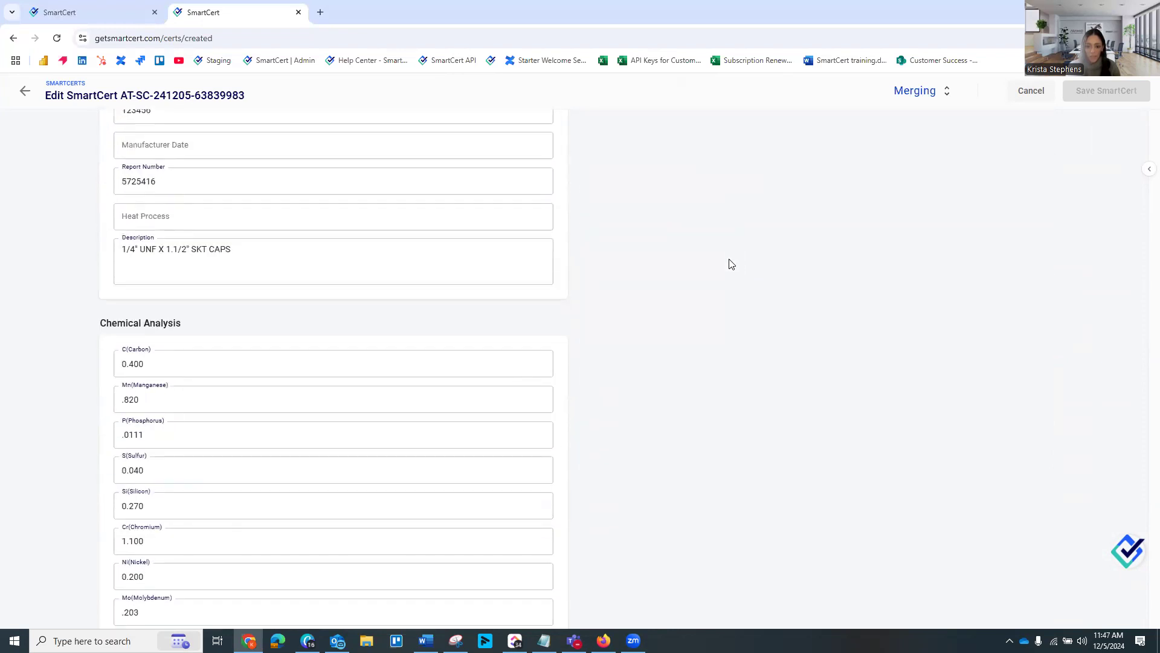
{"action": "scroll", "coordinate": [671, 387], "scroll_direction": "down", "scroll_amount": 1}
{"action": "left_click", "coordinate": [624, 503]}
{"action": "scroll", "coordinate": [736, 423], "scroll_direction": "down", "scroll_amount": 2}
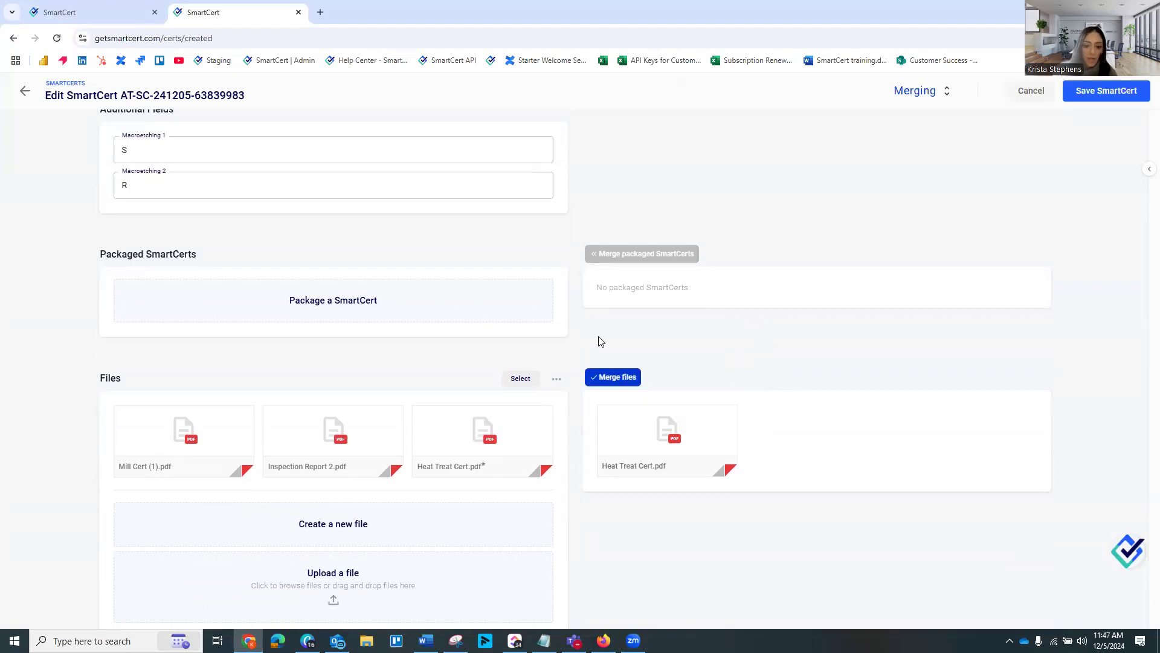
Run the NJ Fasteners specification on the target SmartCert and check compliance to fill in the customer name and address fields
{"action": "scroll", "coordinate": [593, 330], "scroll_direction": "up", "scroll_amount": 15}
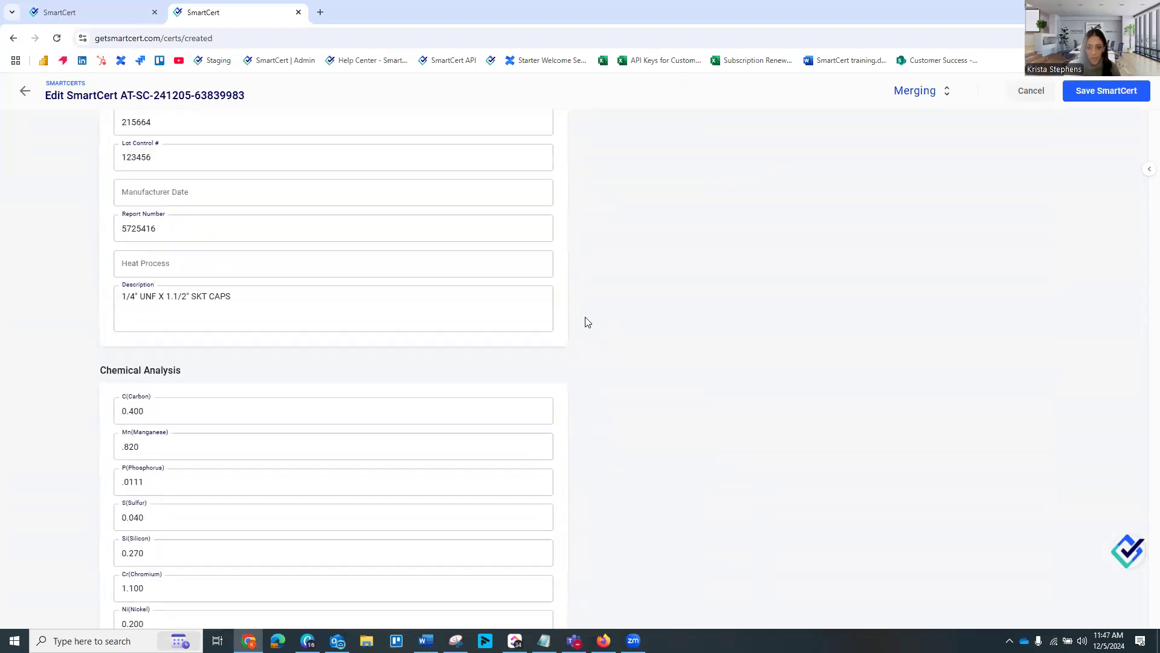
{"action": "scroll", "coordinate": [572, 227], "scroll_direction": "up", "scroll_amount": 5}
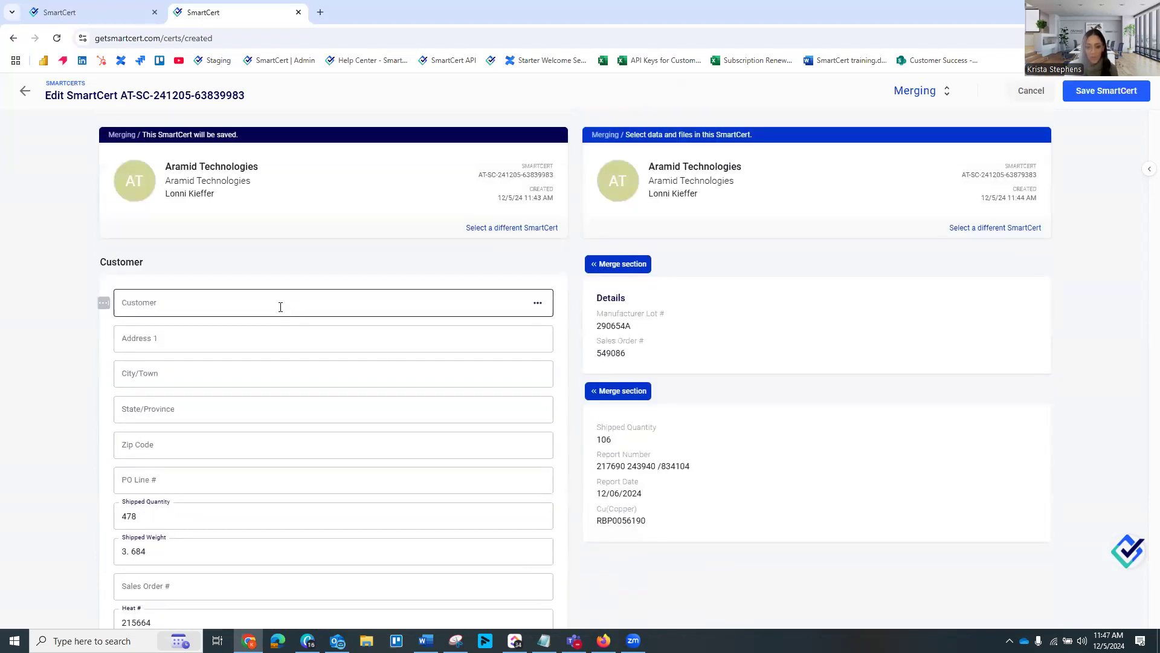
{"action": "left_click", "coordinate": [918, 100]}
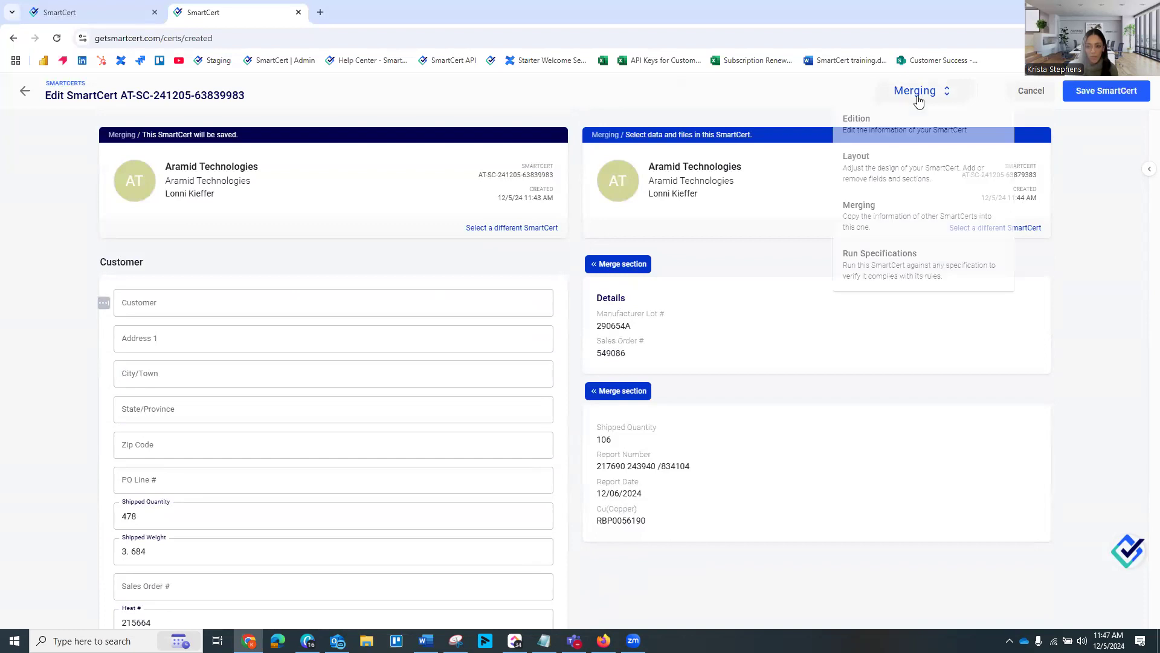
{"action": "left_click", "coordinate": [896, 275]}
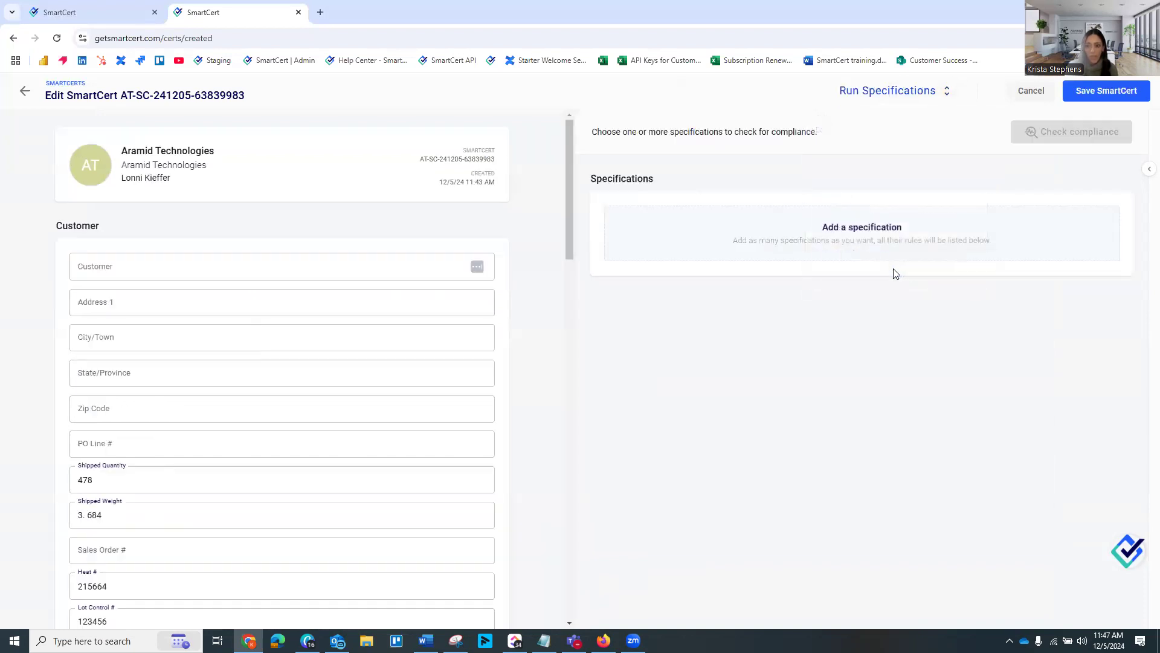
{"action": "left_click", "coordinate": [889, 243]}
{"action": "left_click", "coordinate": [793, 219]}
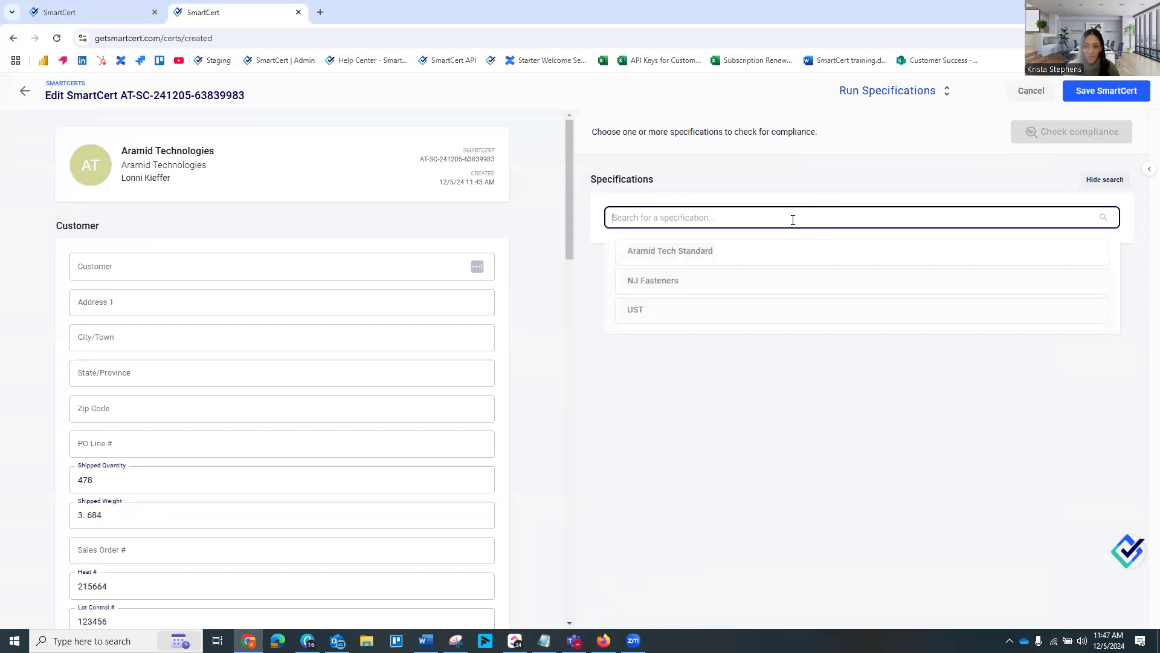
{"action": "left_click", "coordinate": [664, 284]}
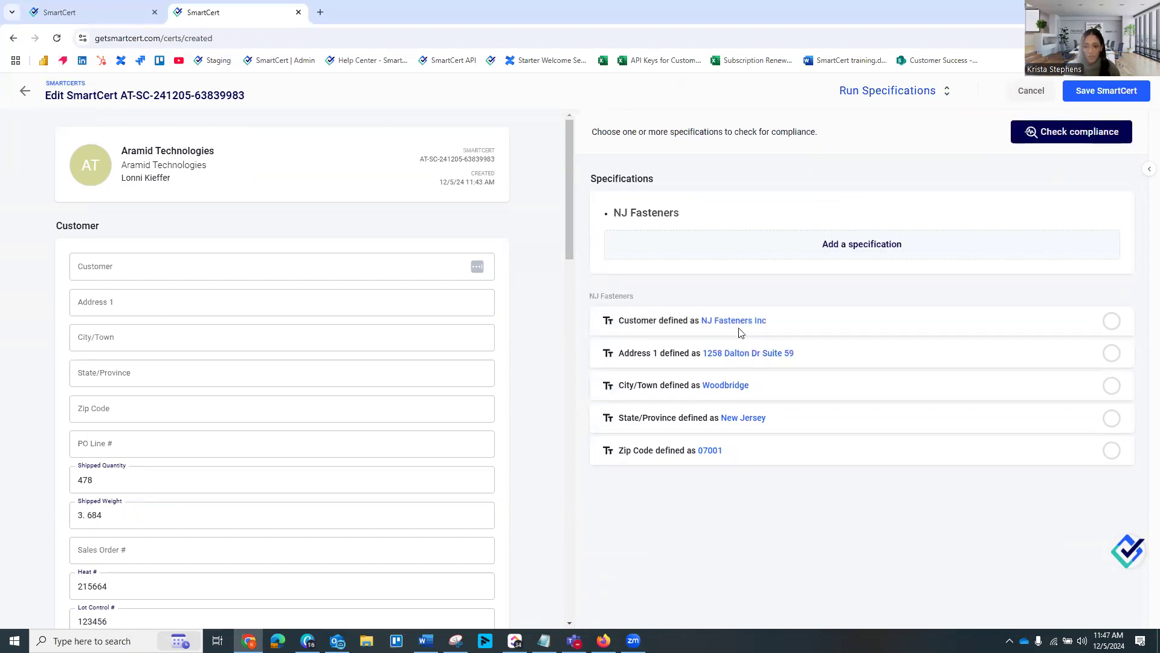
{"action": "left_click", "coordinate": [1069, 132]}
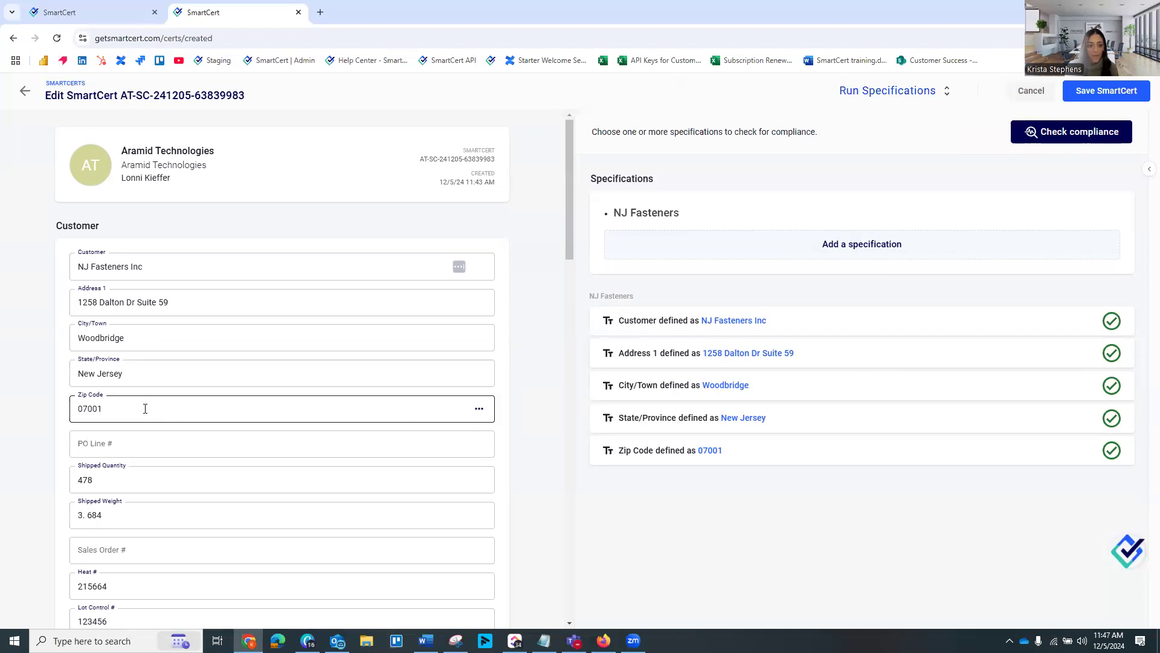
Enter the PO line number and the sales order number in the SmartCert's Customer section
{"action": "scroll", "coordinate": [145, 409], "scroll_direction": "down", "scroll_amount": 1}
{"action": "left_click", "coordinate": [136, 388]}
{"action": "type", "text": "12302"}
{"action": "left_click", "coordinate": [98, 487]}
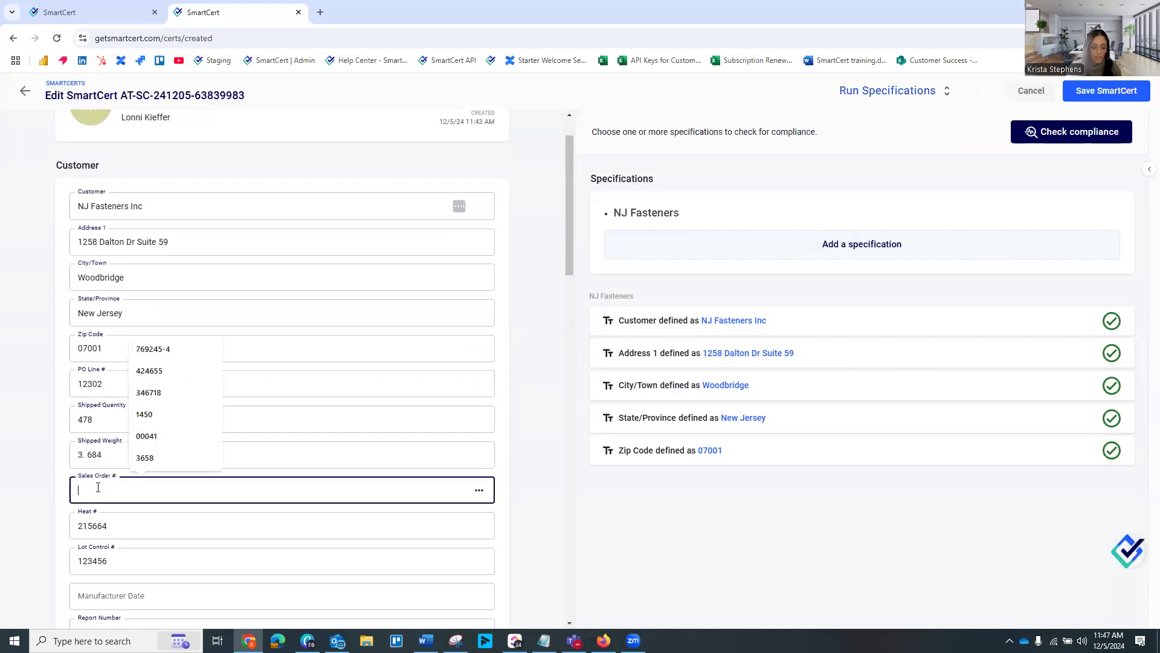
{"action": "type", "text": "00021"}
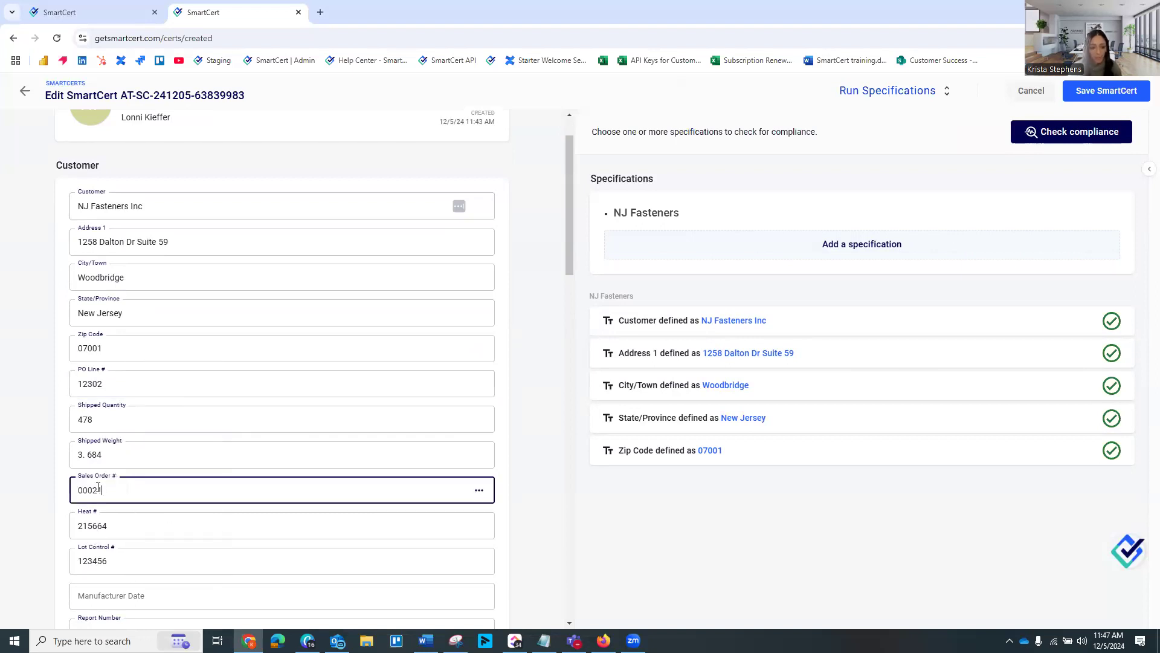
{"action": "left_click", "coordinate": [508, 401]}
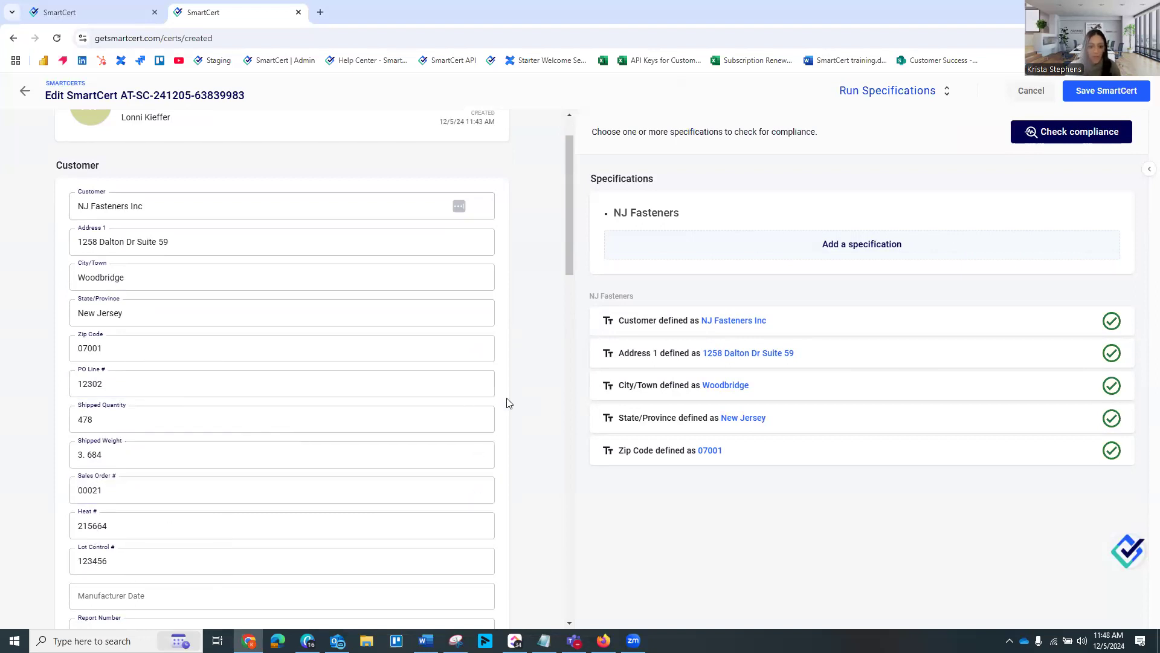
Create a new file in the SmartCert from the Miracle Bolt Chemical Composition Report.pdf template
{"action": "scroll", "coordinate": [528, 397], "scroll_direction": "down", "scroll_amount": 6}
{"action": "scroll", "coordinate": [529, 397], "scroll_direction": "down", "scroll_amount": 12}
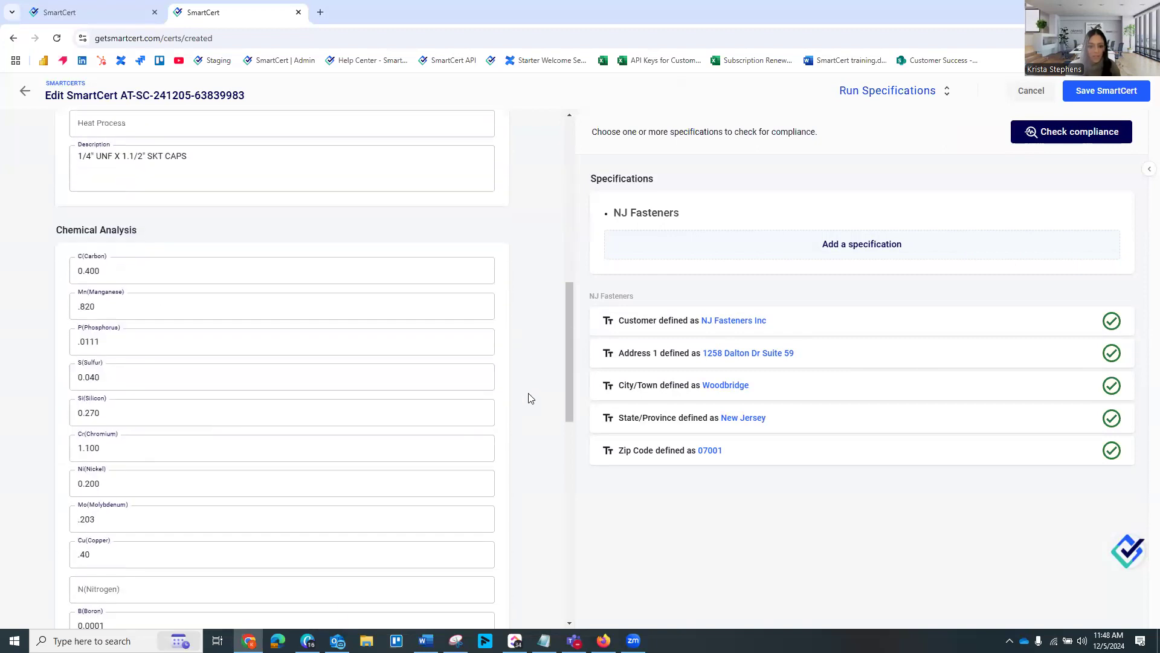
{"action": "scroll", "coordinate": [531, 398], "scroll_direction": "down", "scroll_amount": 4}
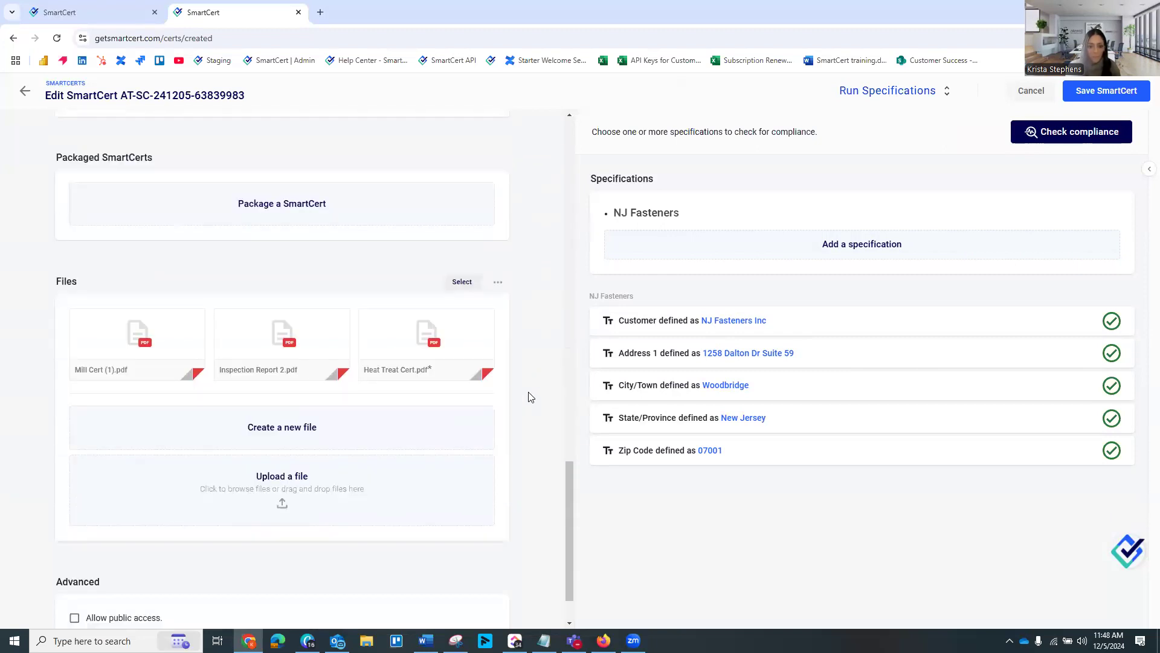
{"action": "left_click", "coordinate": [297, 435]}
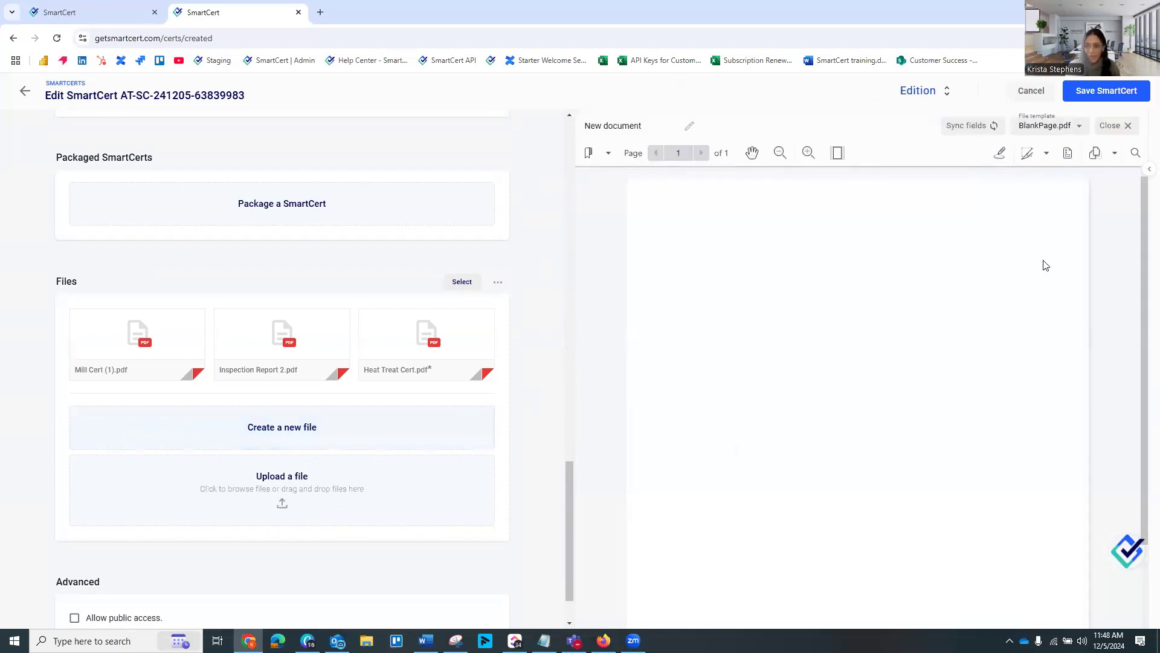
{"action": "left_click", "coordinate": [1079, 128]}
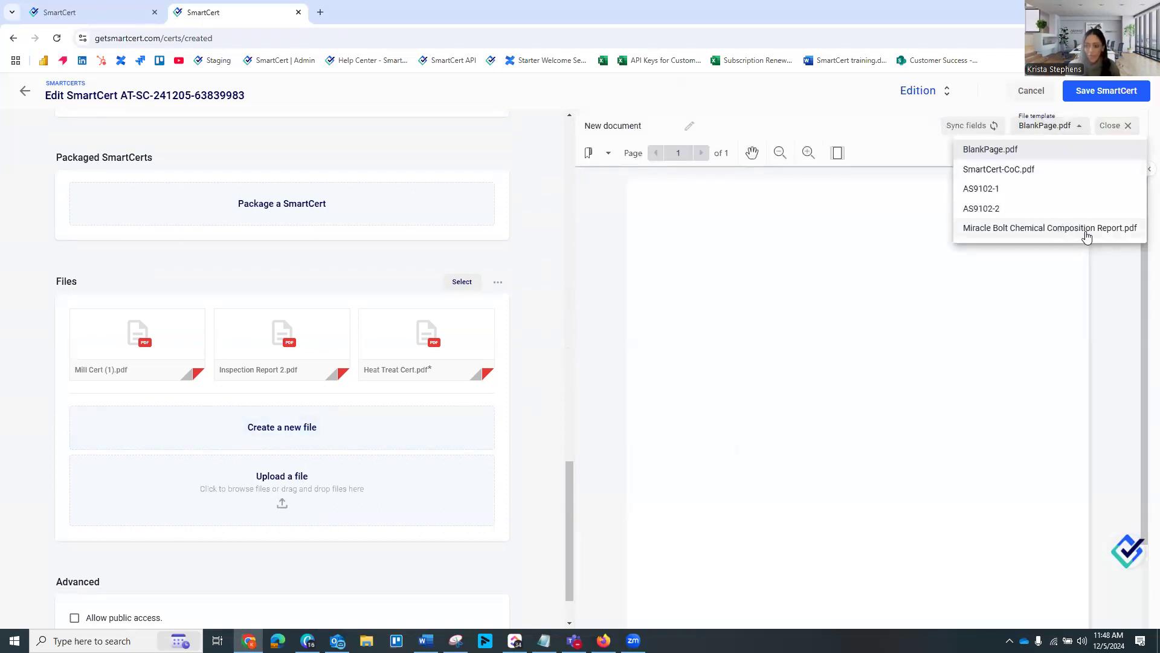
{"action": "left_click", "coordinate": [1045, 227]}
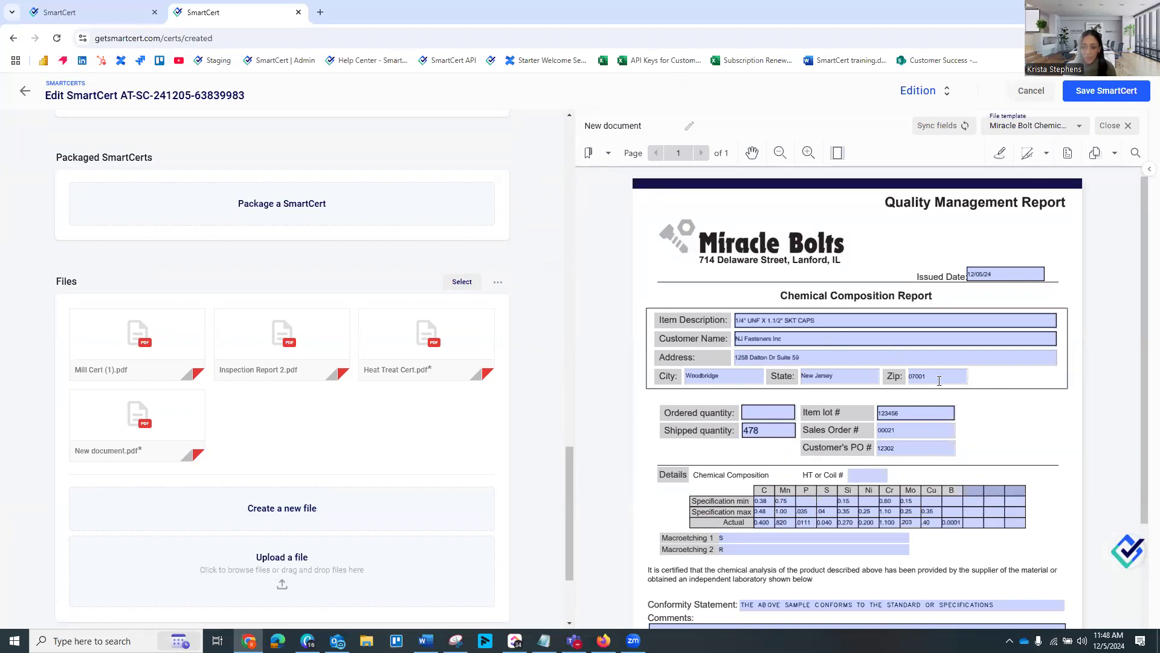
Set the ordered quantity in the new chemical composition report to 478
{"action": "scroll", "coordinate": [989, 454], "scroll_direction": "down", "scroll_amount": 1}
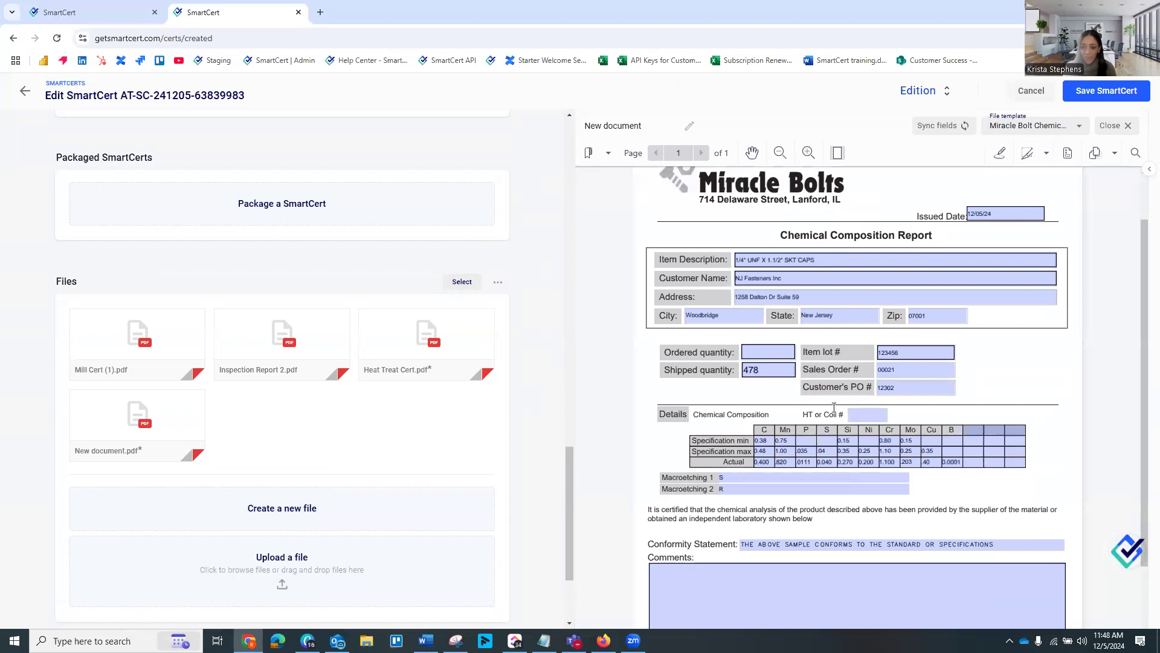
{"action": "scroll", "coordinate": [819, 403], "scroll_direction": "up", "scroll_amount": 1}
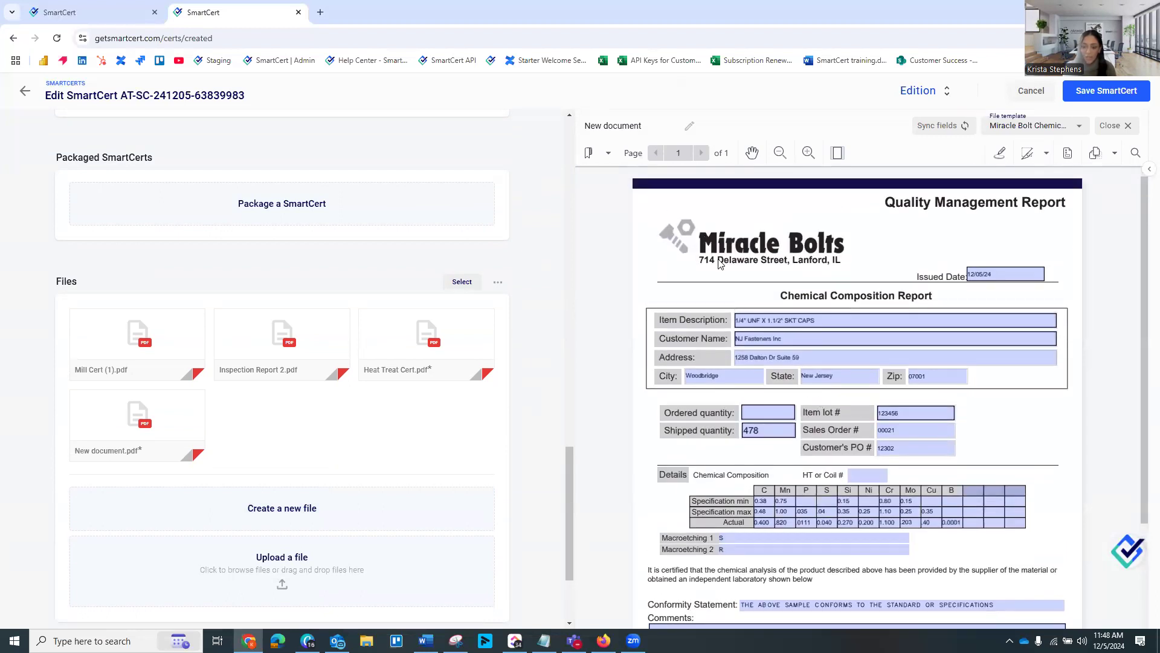
{"action": "left_click", "coordinate": [758, 412]}
{"action": "type", "text": "478"}
{"action": "left_click", "coordinate": [758, 447]}
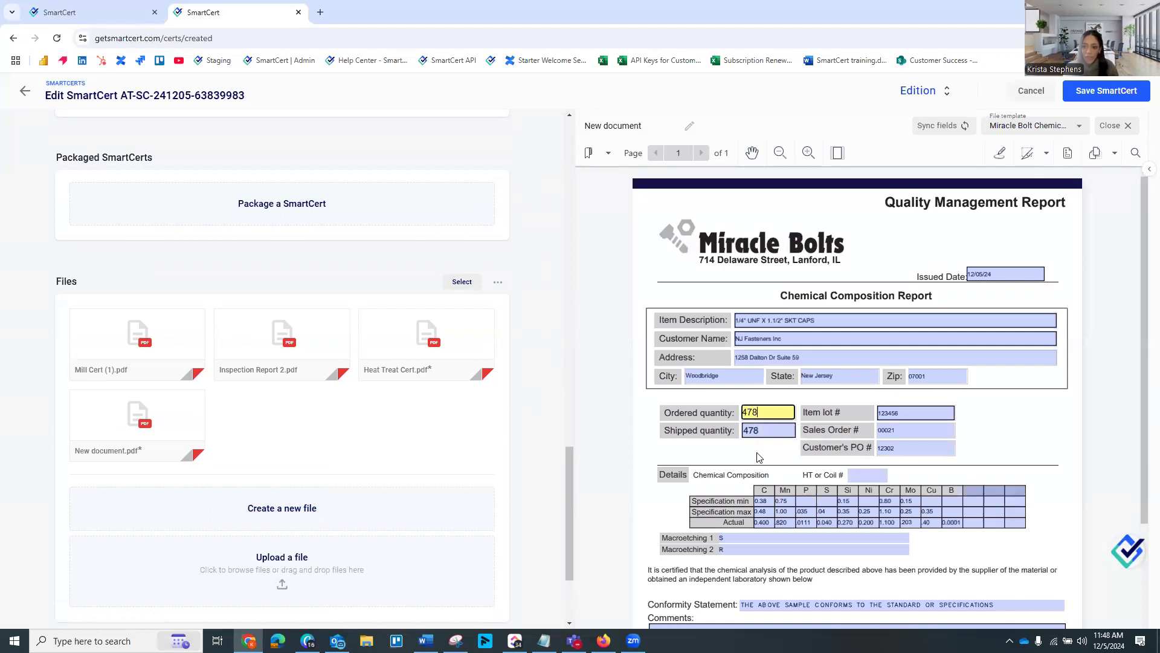
Sign the report's Signature field with the signer's full name as a typed signature in the first script style, in black
{"action": "scroll", "coordinate": [888, 484], "scroll_direction": "down", "scroll_amount": 3}
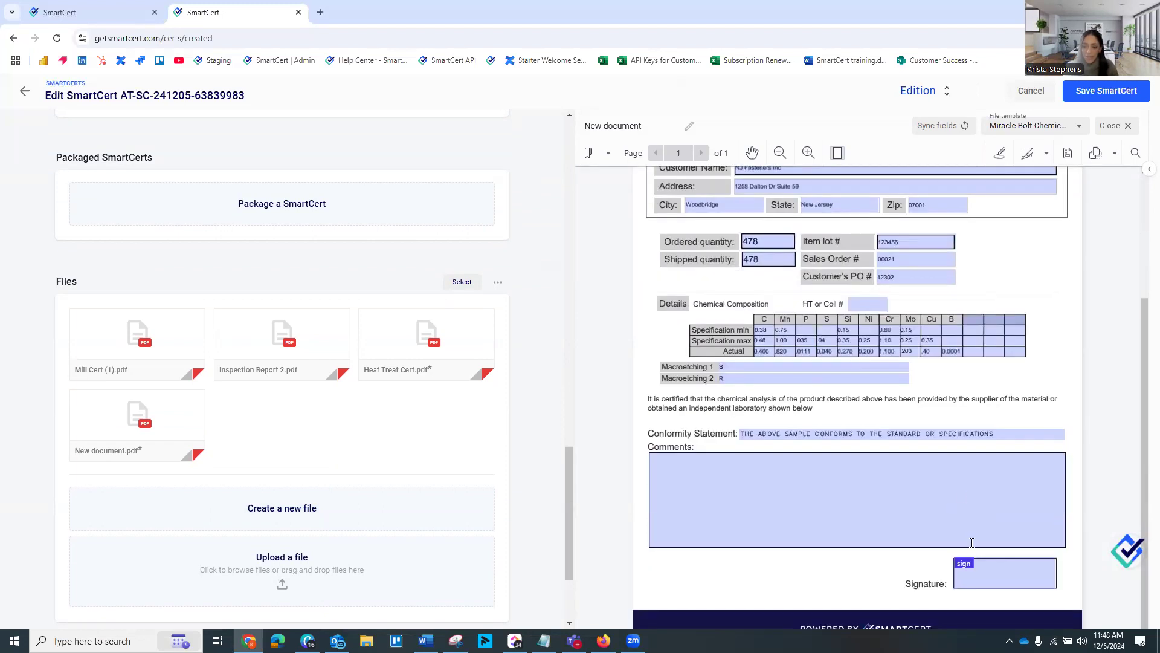
{"action": "left_click", "coordinate": [986, 568]}
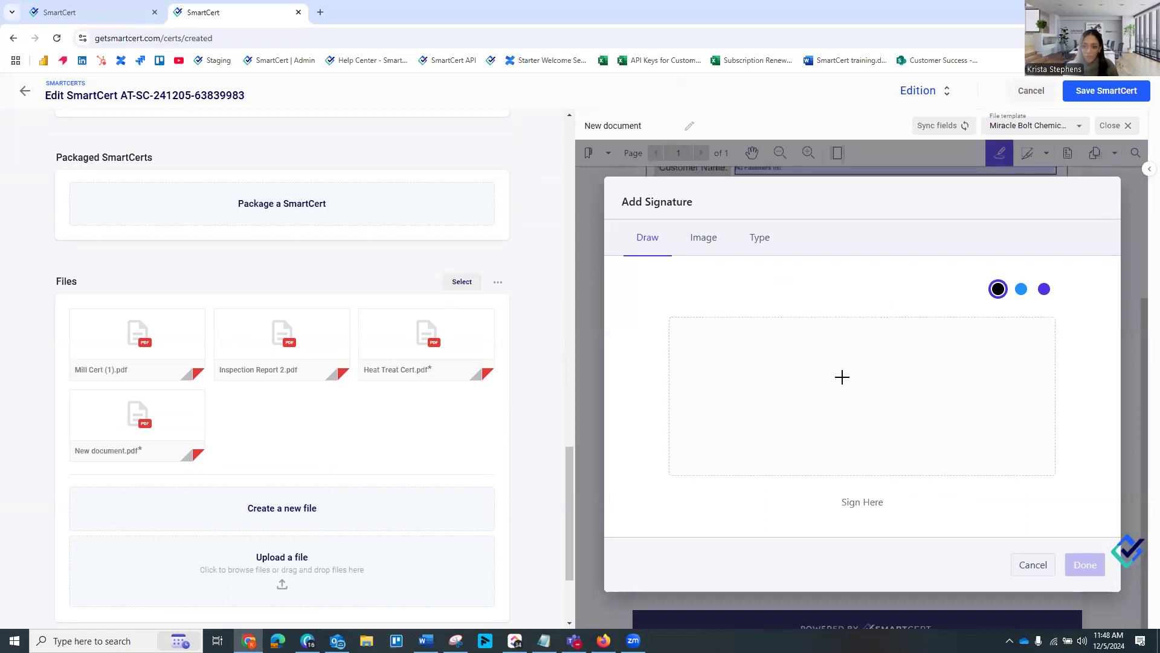
{"action": "left_click", "coordinate": [760, 239]}
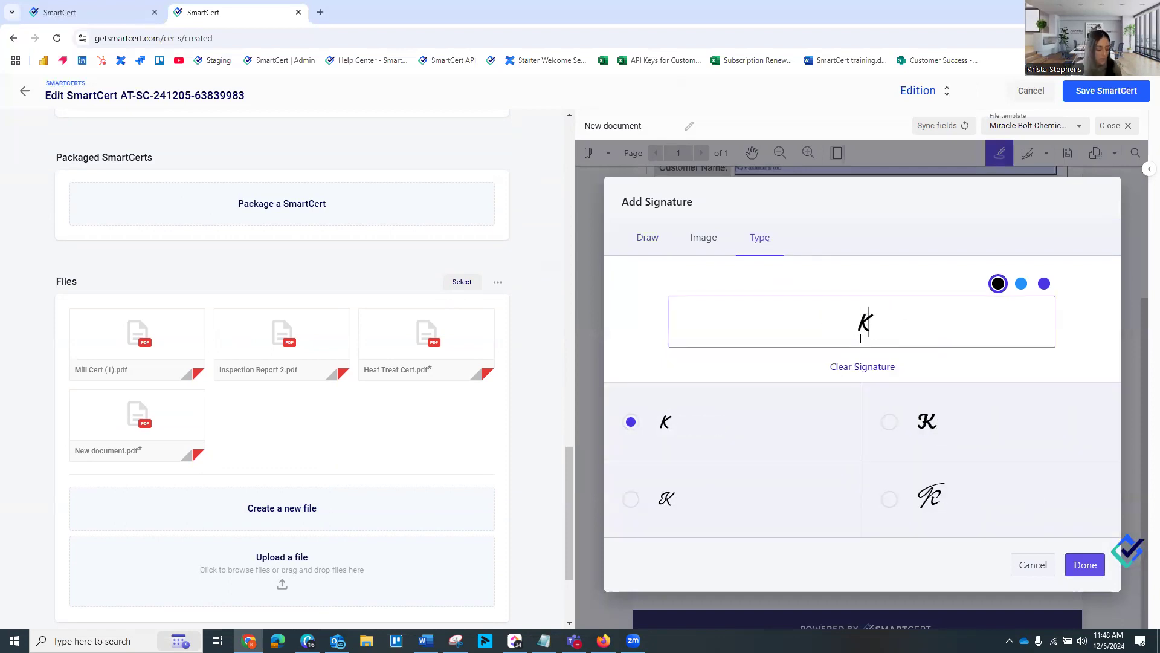
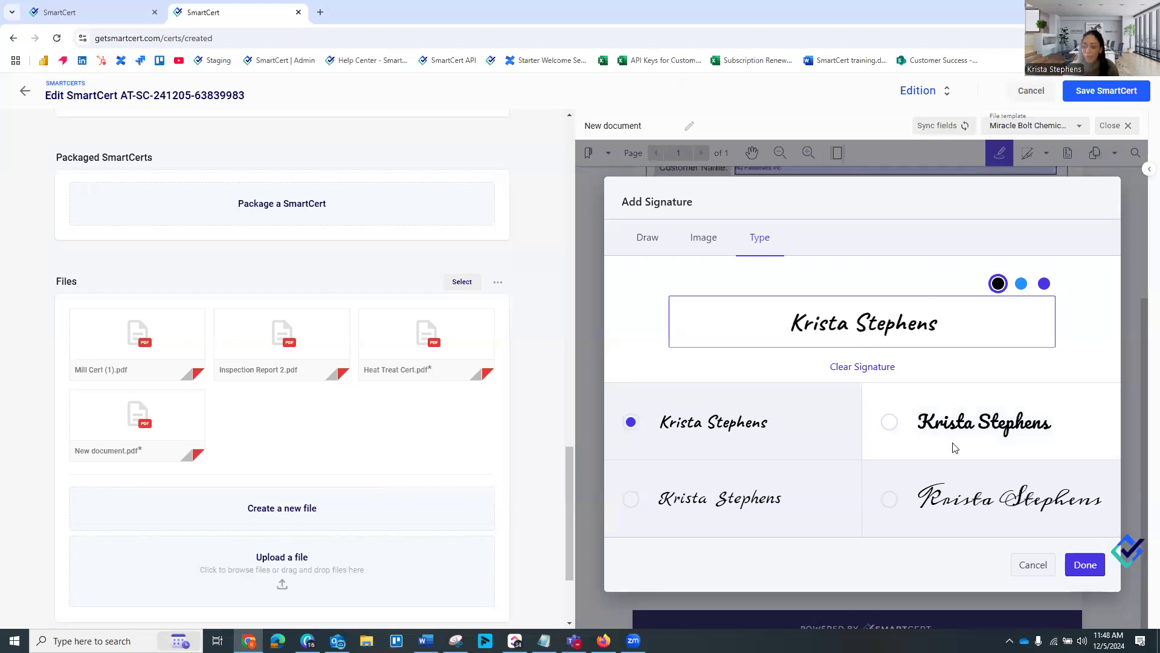
{"action": "left_click", "coordinate": [1086, 563]}
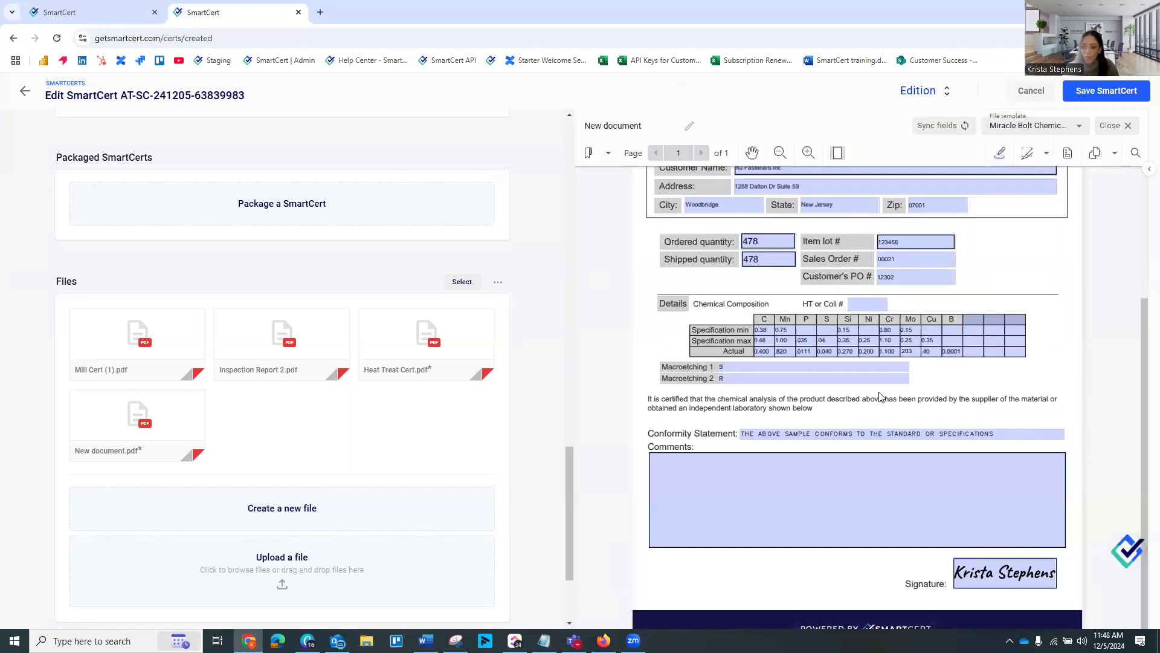
Rename the new chemical composition report to "NJ Fastener PO#" followed by the customer's PO number
{"action": "scroll", "coordinate": [723, 351], "scroll_direction": "up", "scroll_amount": 3}
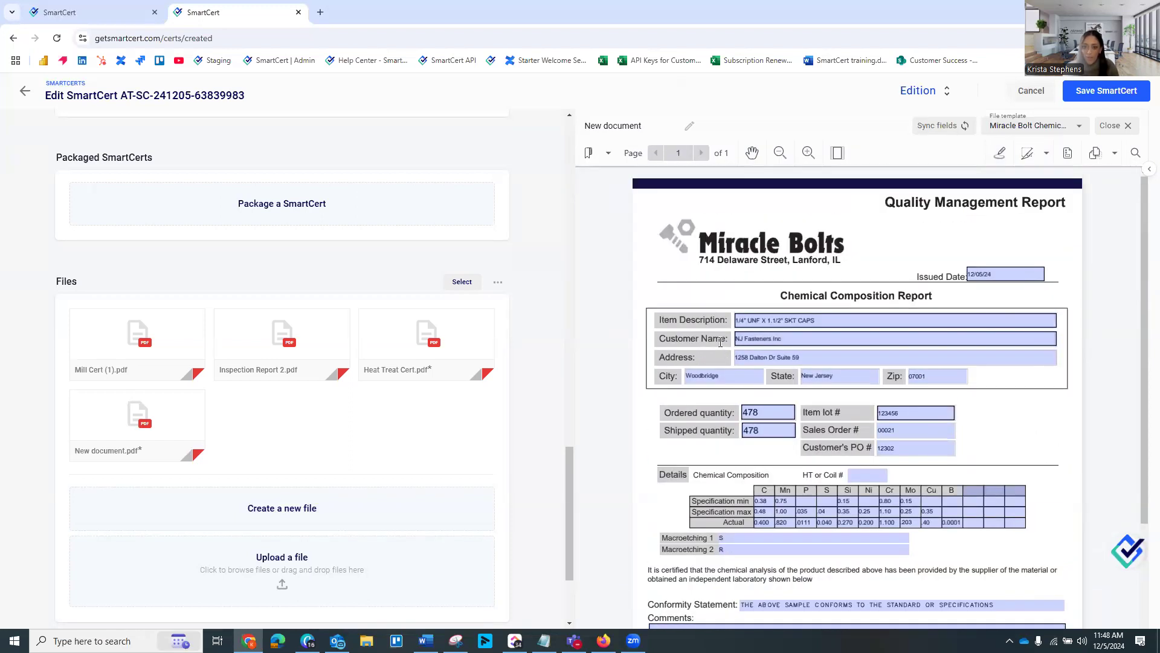
{"action": "left_click", "coordinate": [644, 125]}
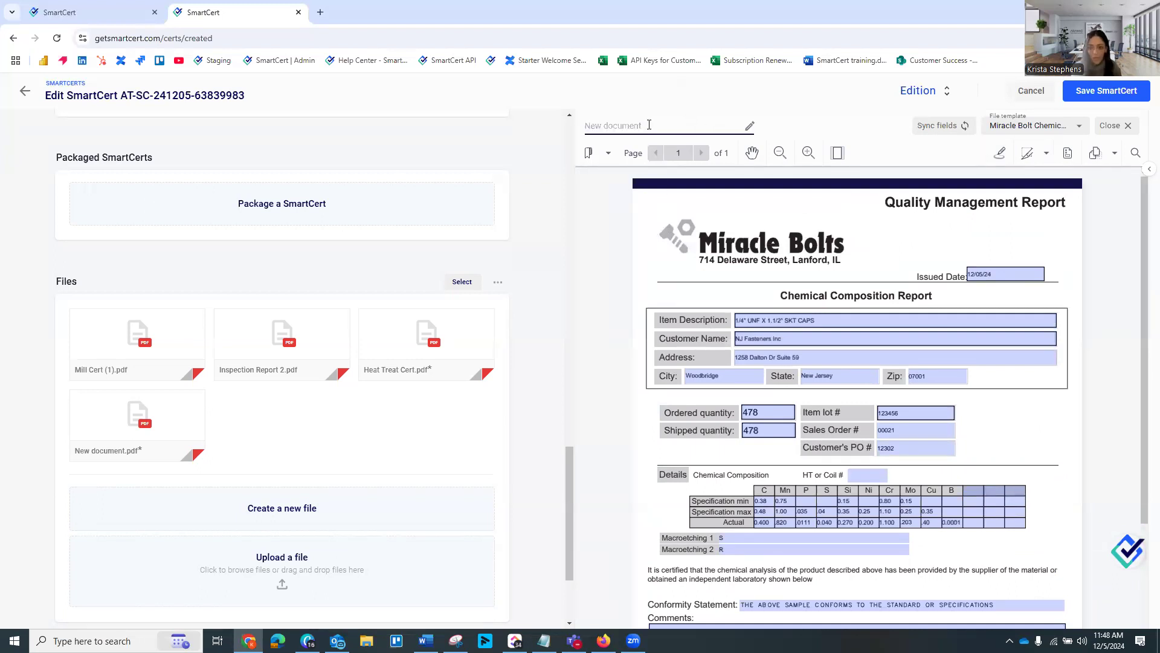
{"action": "type", "text": "NJ"}
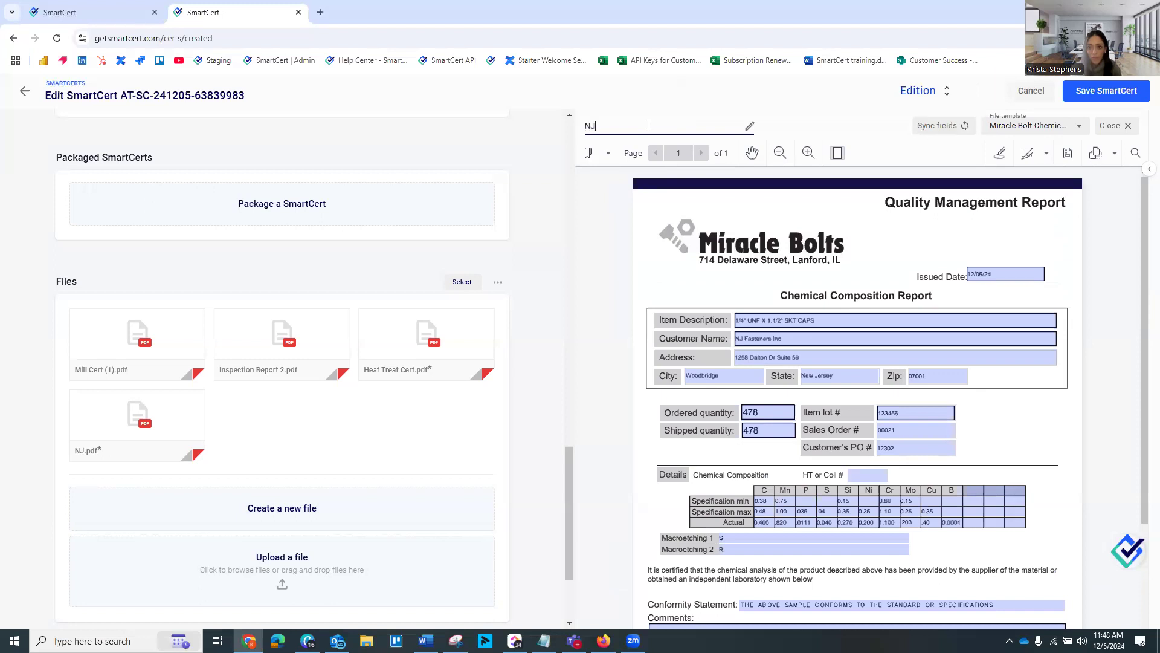
{"action": "type", "text": " Fastener P"}
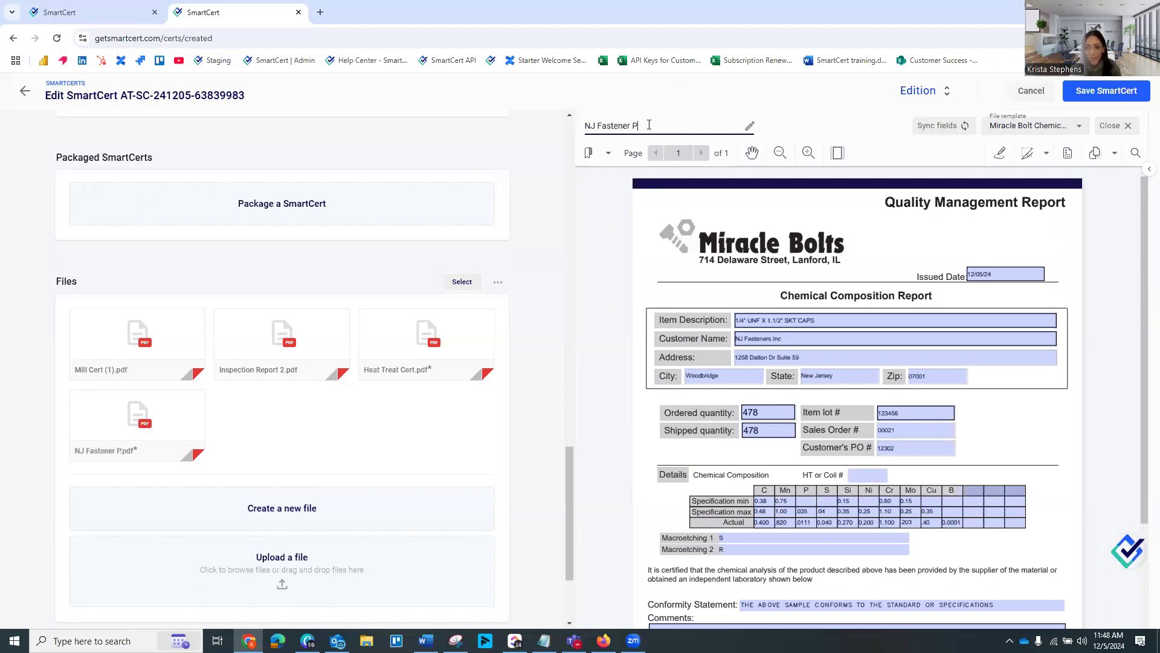
{"action": "type", "text": "O#12302"}
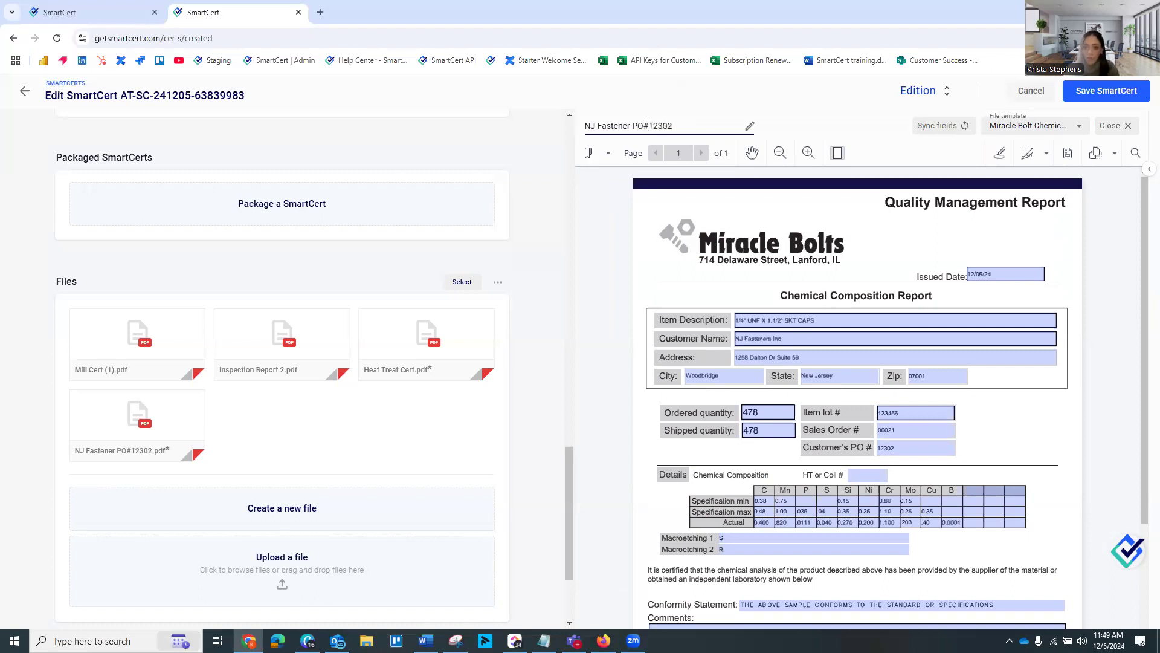
{"action": "left_click", "coordinate": [542, 236]}
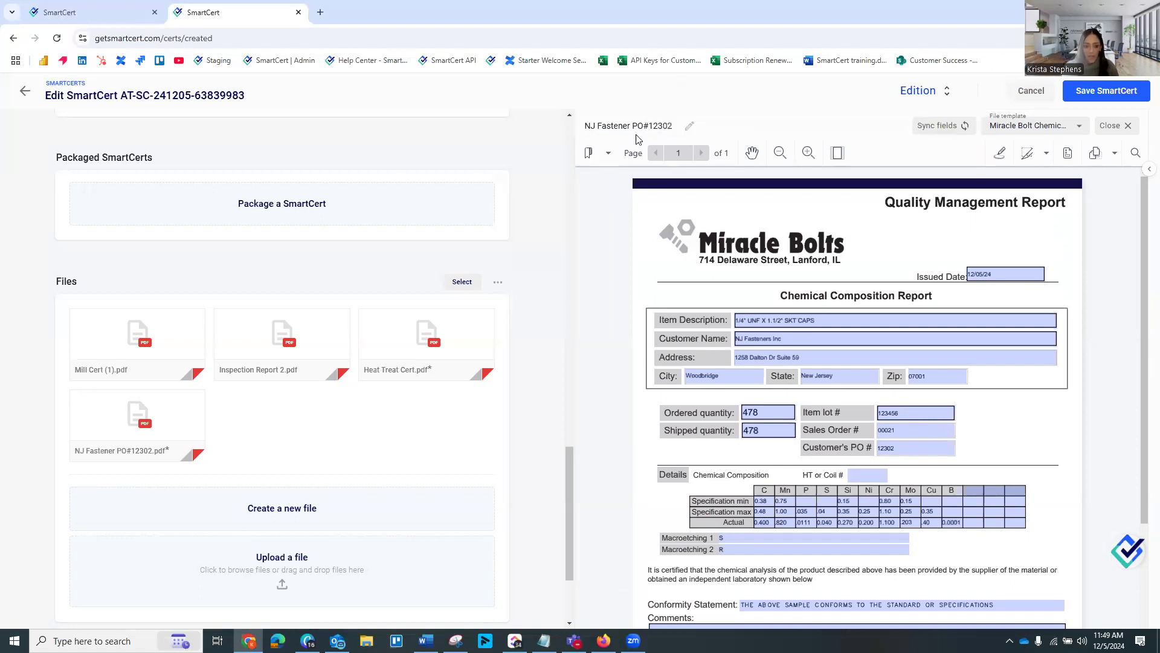
Merge and replace the SmartCert's four files, selecting the chemical composition report first, followed by Mill Cert (1), Inspection Report 2 and Heat Treat Cert
{"action": "mouse_move", "coordinate": [154, 441]}
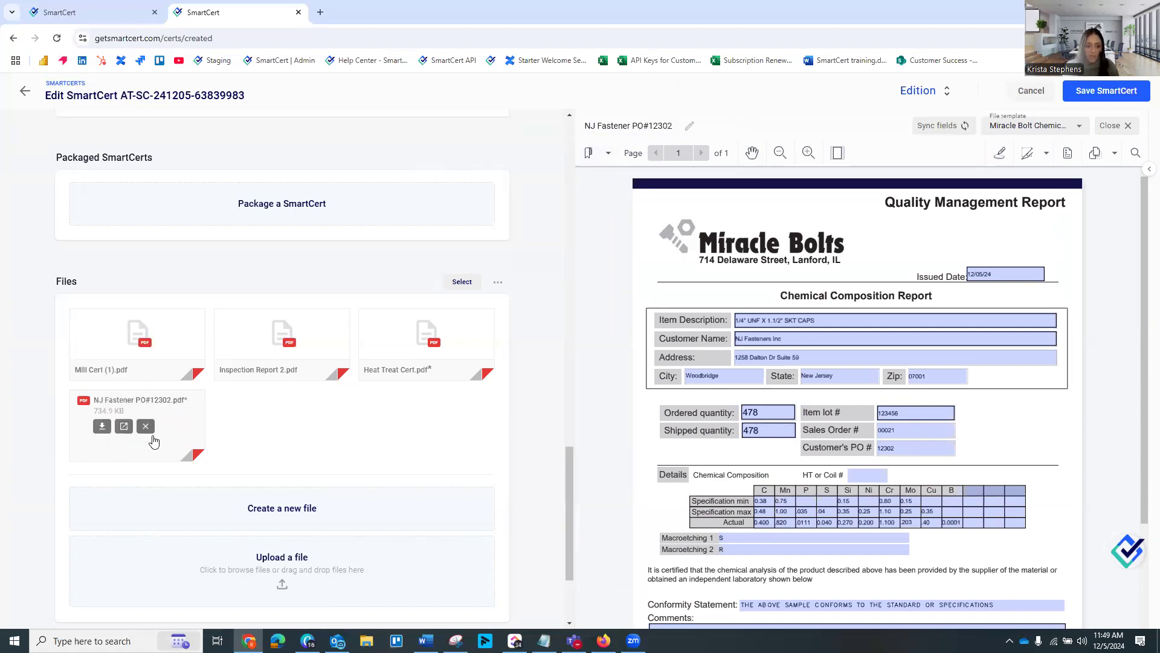
{"action": "left_click", "coordinate": [463, 287]}
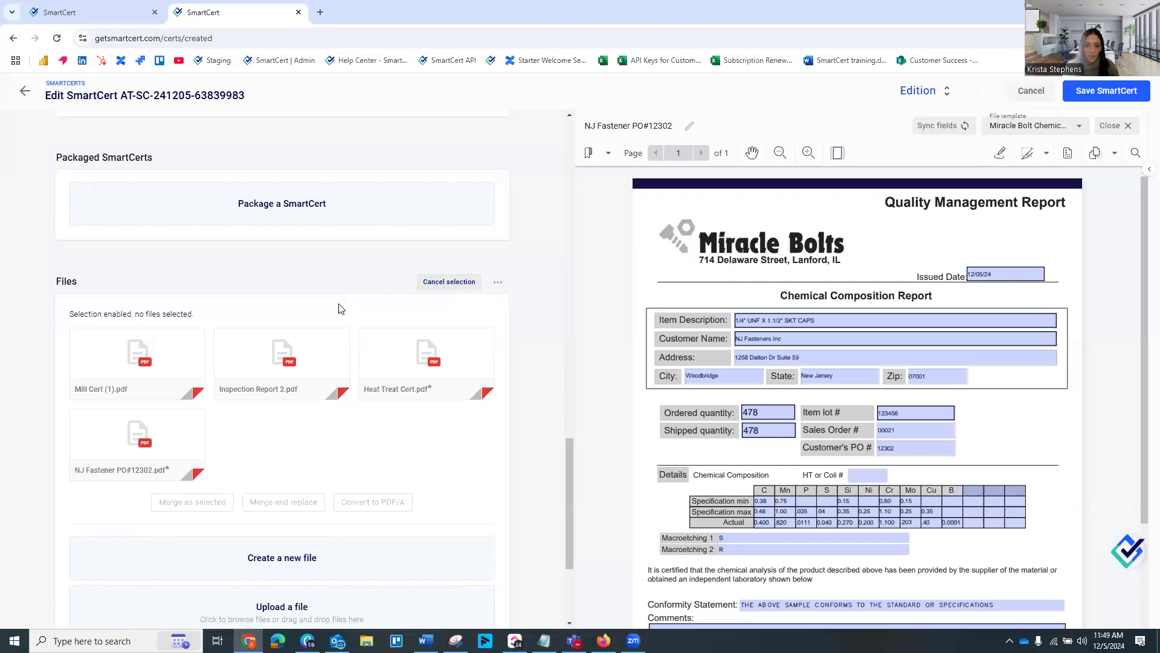
{"action": "left_click", "coordinate": [183, 447]}
{"action": "left_click", "coordinate": [100, 345]}
{"action": "left_click", "coordinate": [277, 345]}
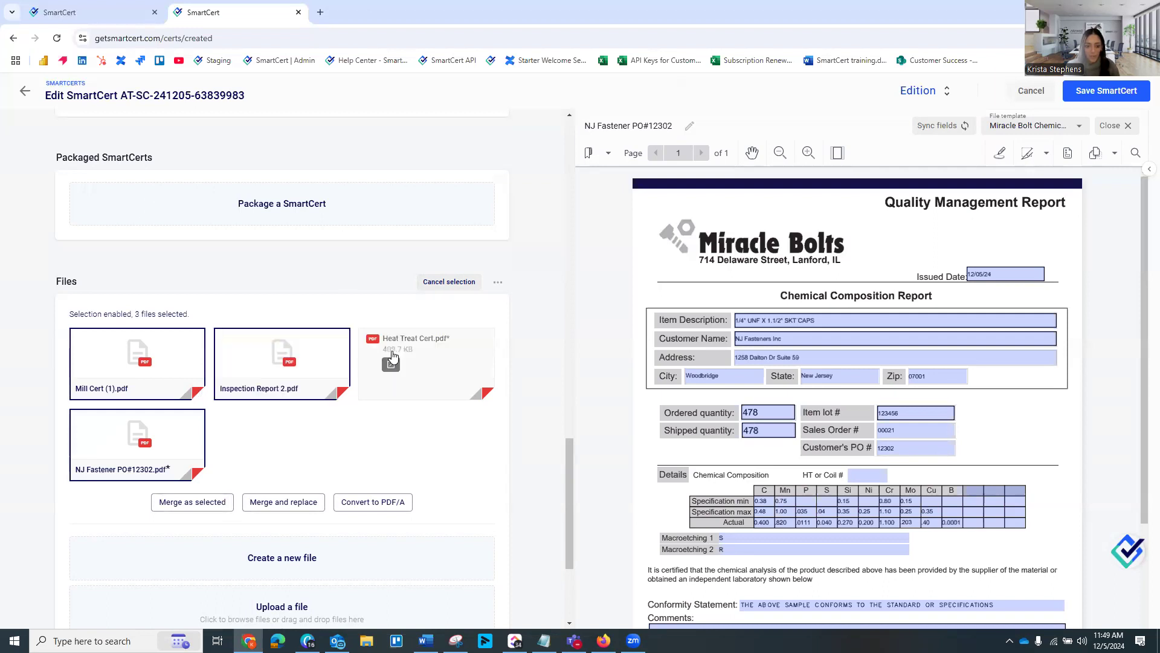
{"action": "left_click", "coordinate": [449, 347]}
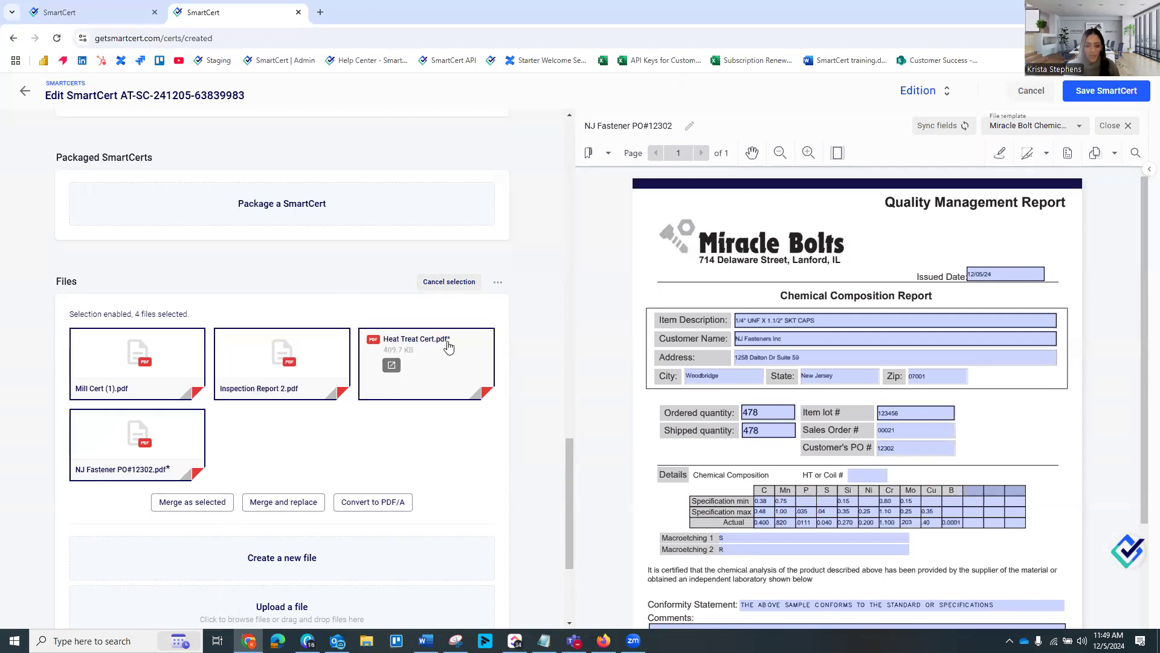
{"action": "left_click", "coordinate": [284, 506]}
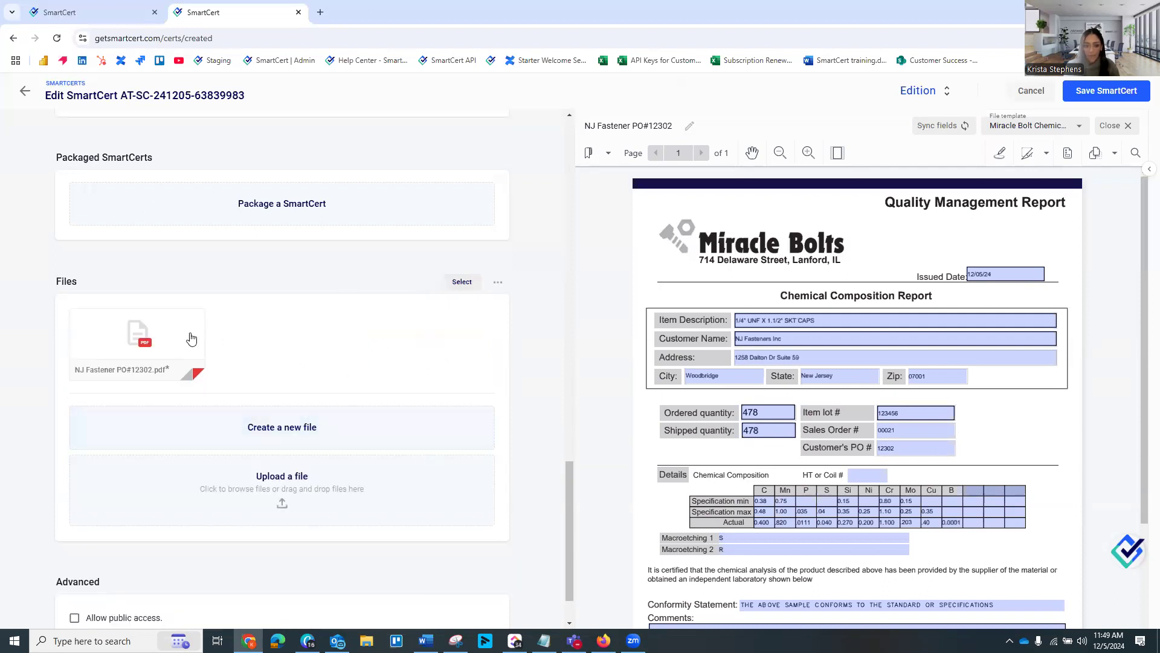
Open the merged PDF, decline saving the address, and review its pages through the mill cert, inspection report and heat treat cert bookmarks
{"action": "left_click", "coordinate": [181, 341]}
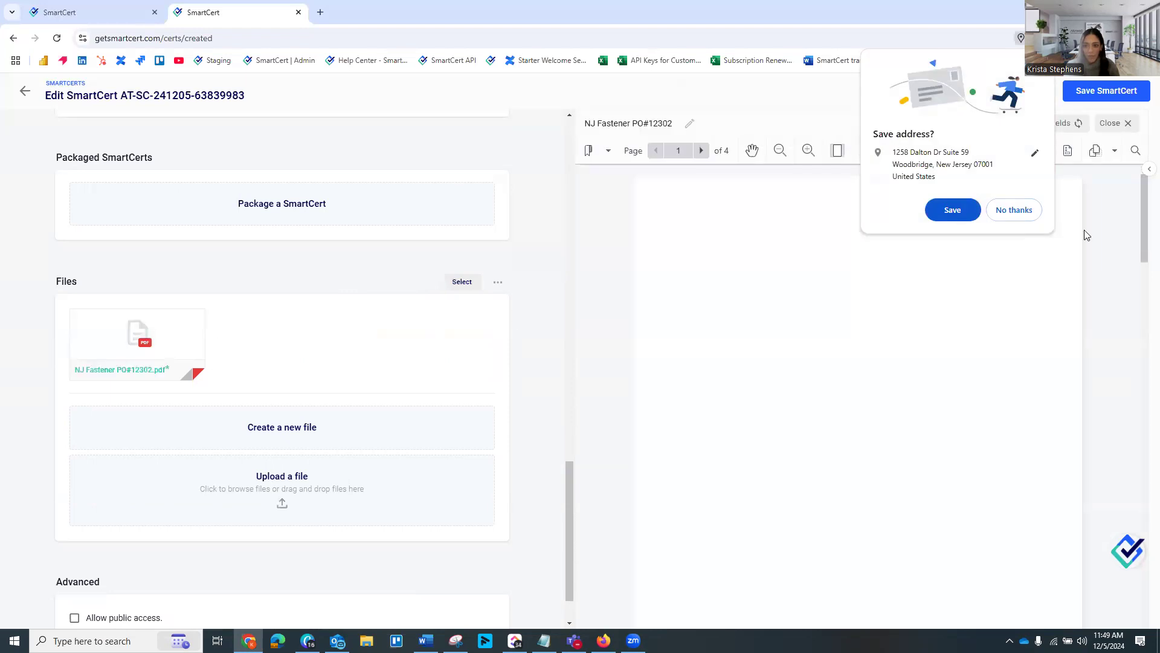
{"action": "left_click", "coordinate": [1021, 213]}
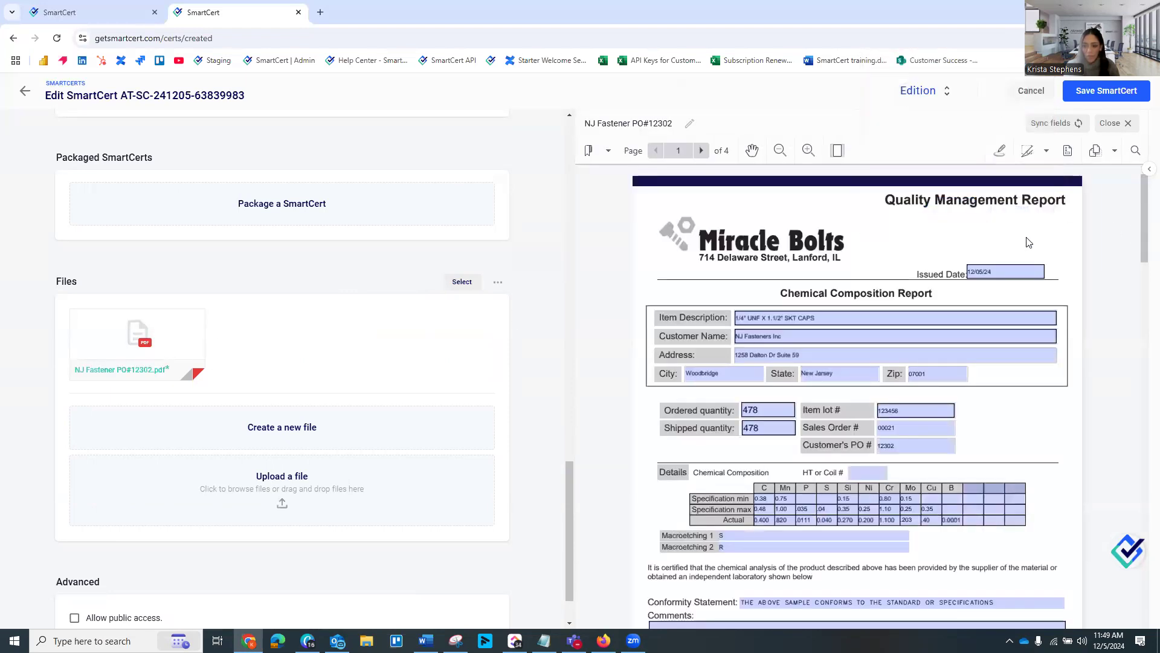
{"action": "left_click", "coordinate": [591, 151]}
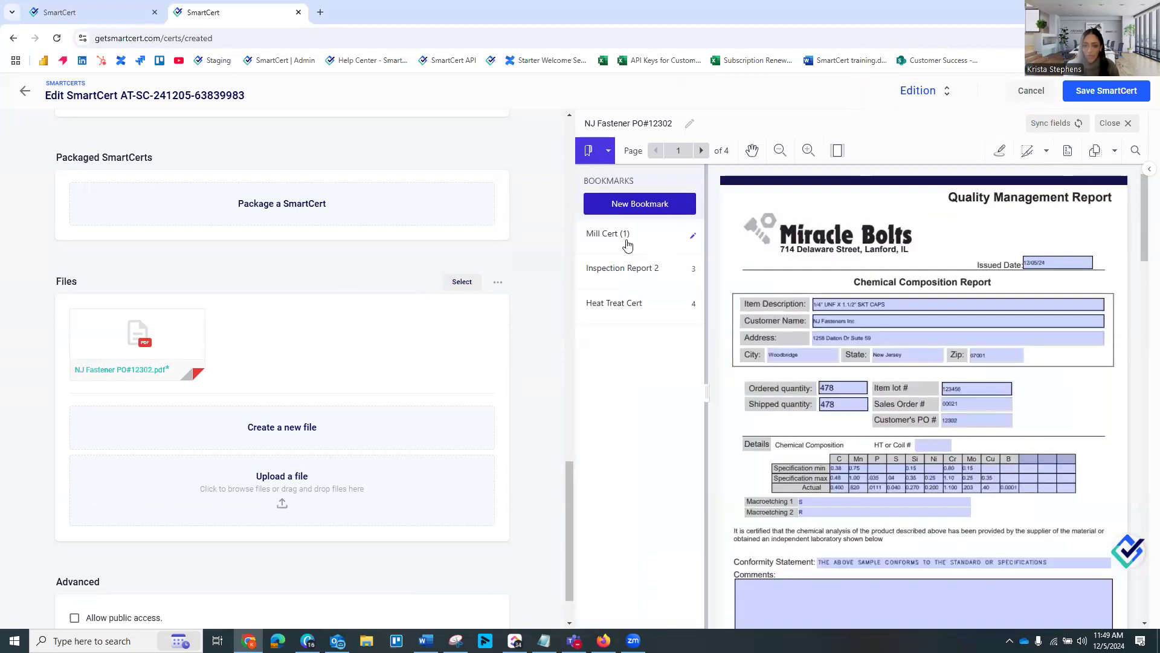
{"action": "left_click", "coordinate": [649, 241]}
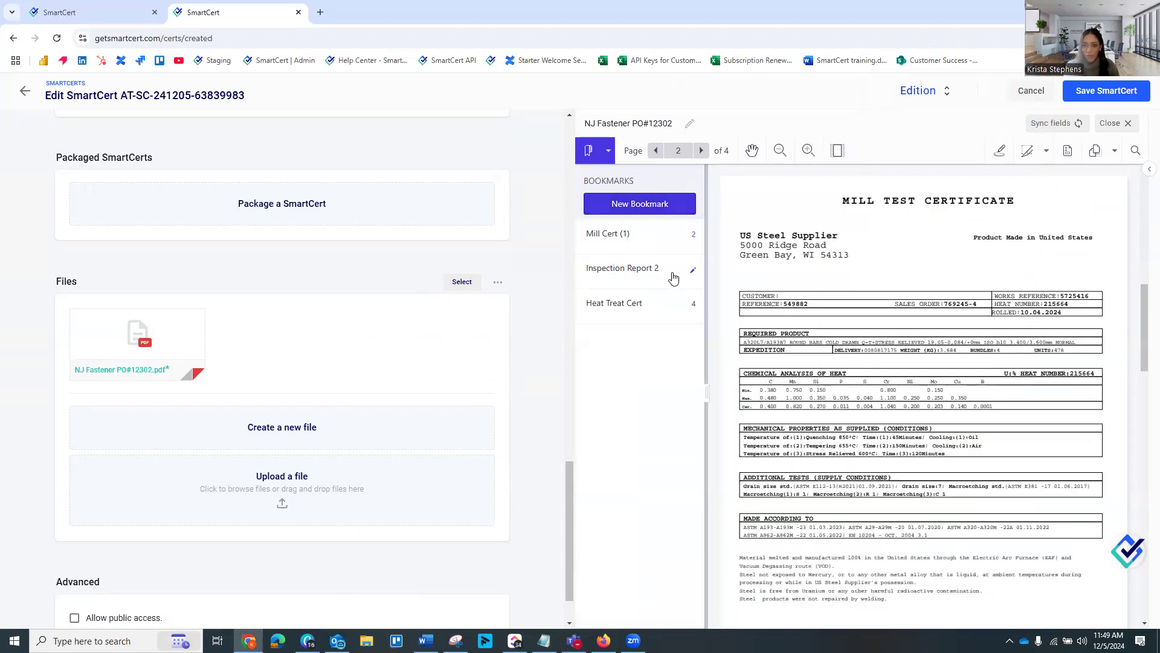
{"action": "left_click", "coordinate": [673, 277]}
{"action": "left_click", "coordinate": [666, 316]}
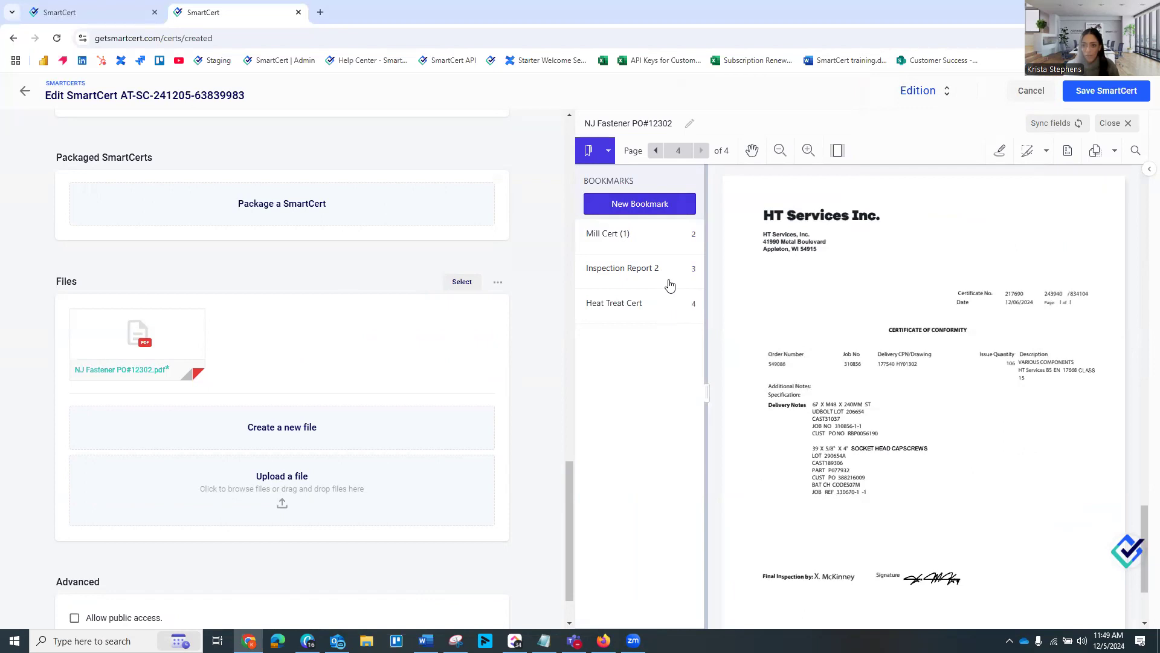
{"action": "left_click", "coordinate": [656, 151]}
{"action": "left_click", "coordinate": [656, 151]}
{"action": "left_click", "coordinate": [656, 151]}
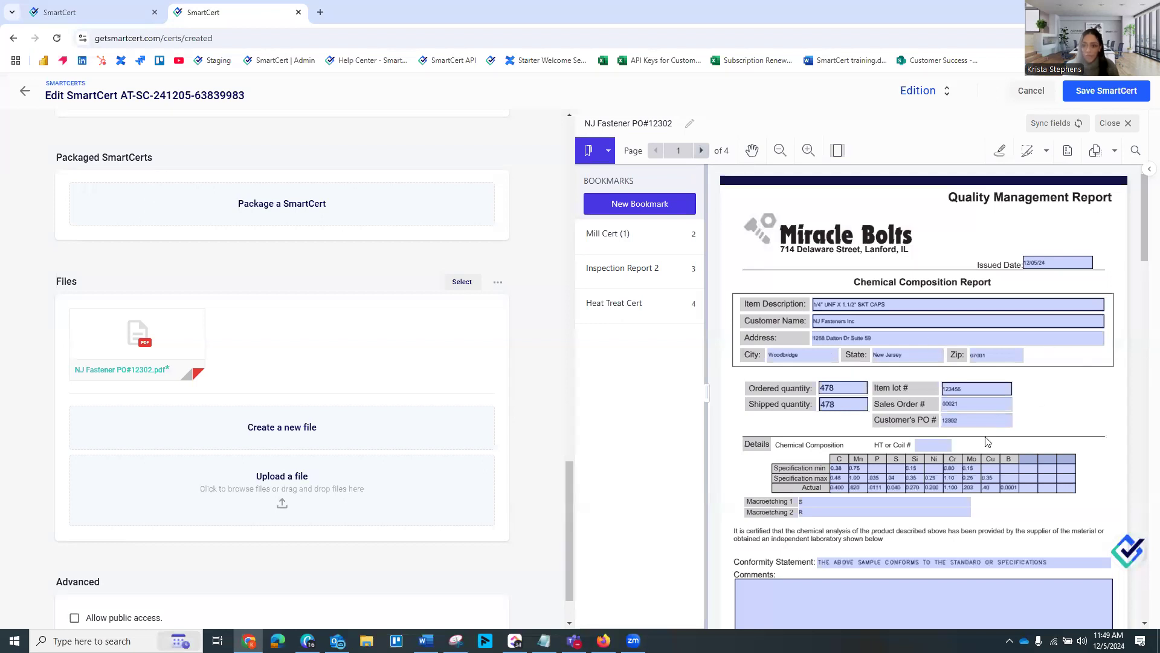
{"action": "scroll", "coordinate": [1002, 412], "scroll_direction": "down", "scroll_amount": 2}
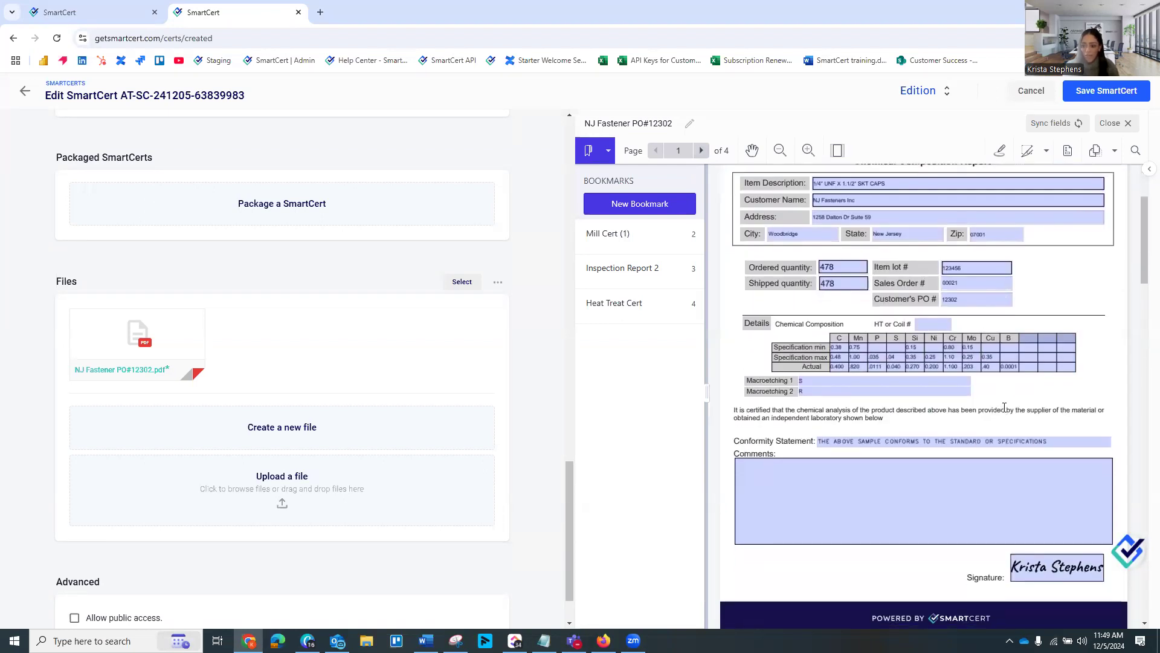
{"action": "scroll", "coordinate": [1004, 408], "scroll_direction": "up", "scroll_amount": 2}
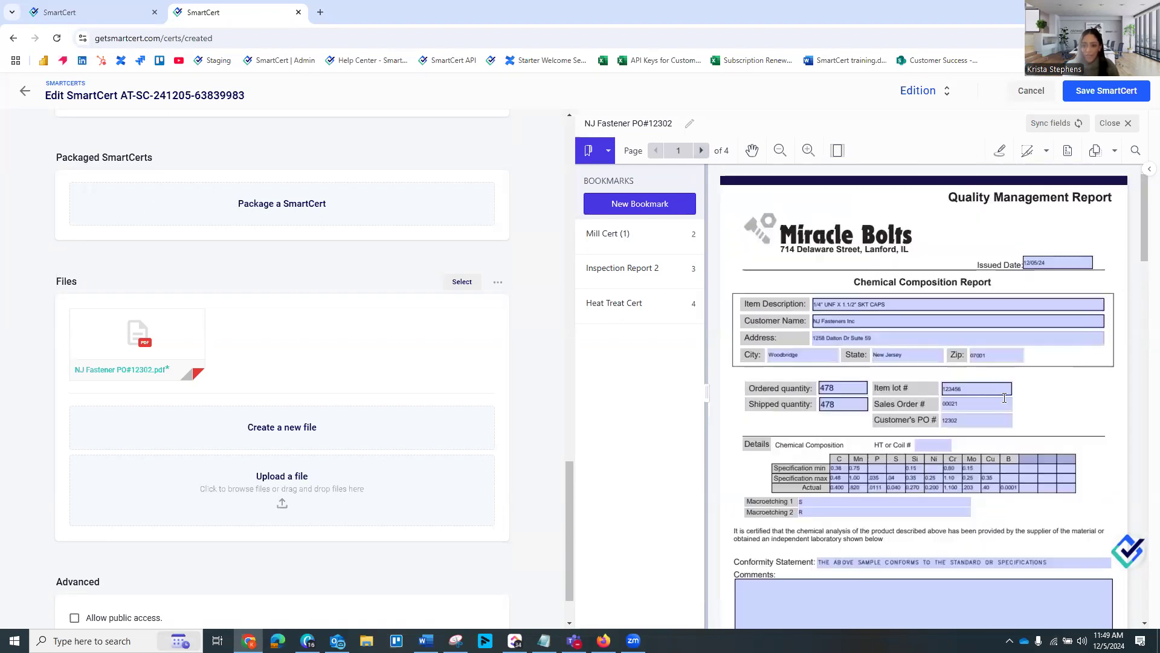
Save the SmartCert, close its details and refresh the list of created SmartCerts
{"action": "left_click", "coordinate": [1109, 95]}
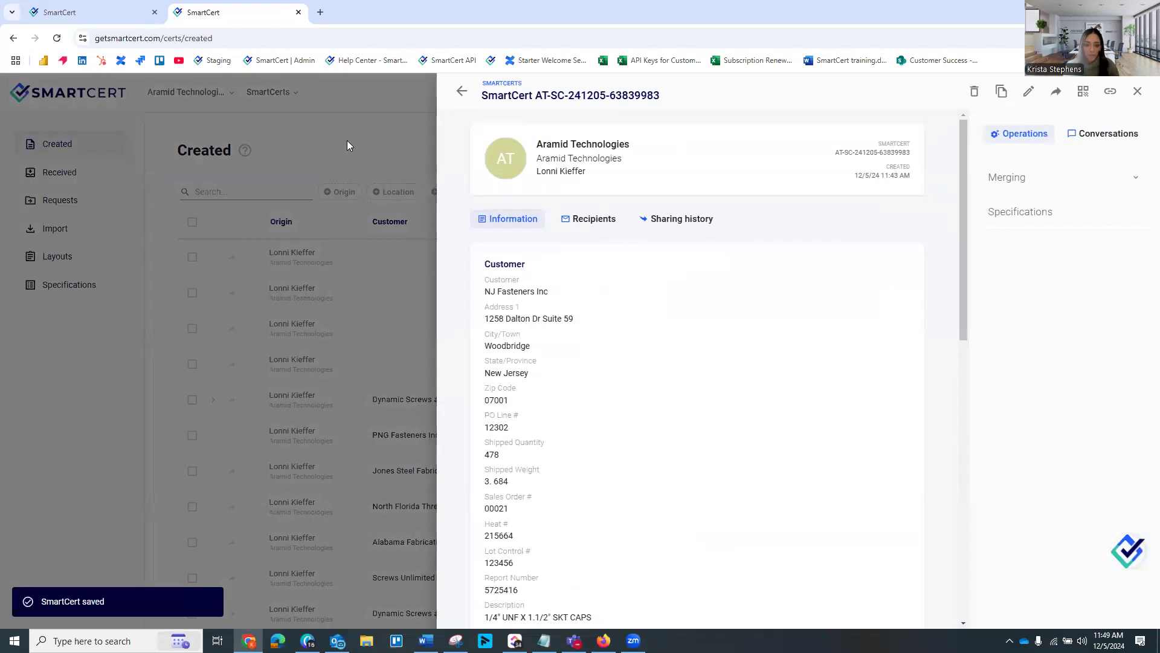
{"action": "left_click", "coordinate": [346, 144]}
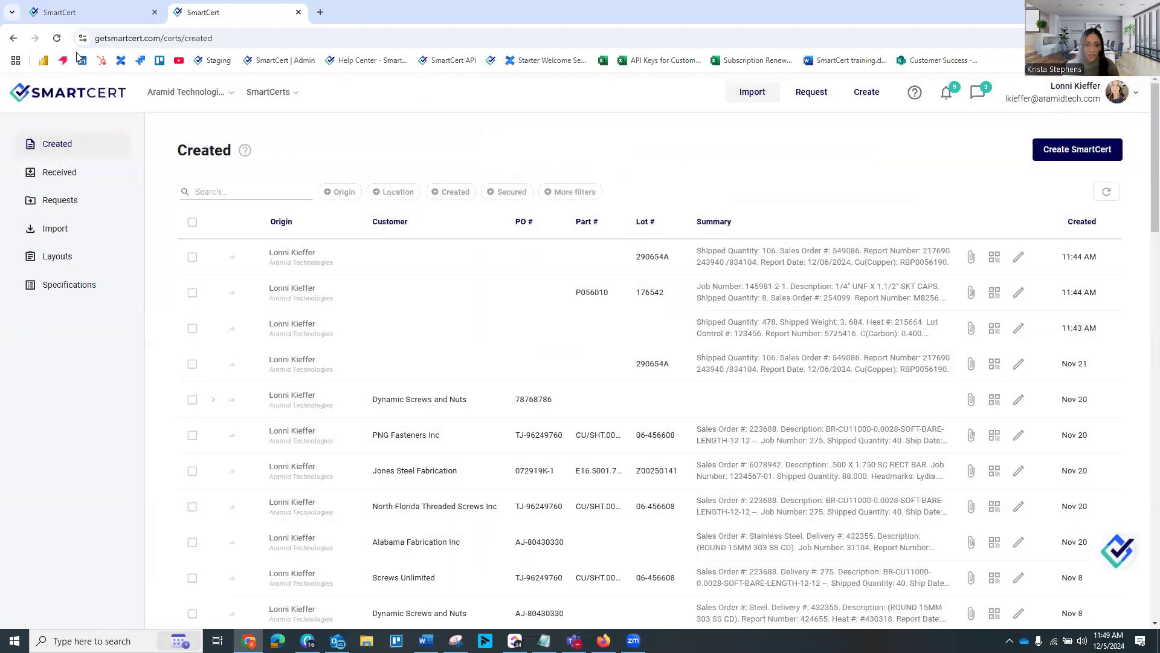
{"action": "left_click", "coordinate": [56, 38]}
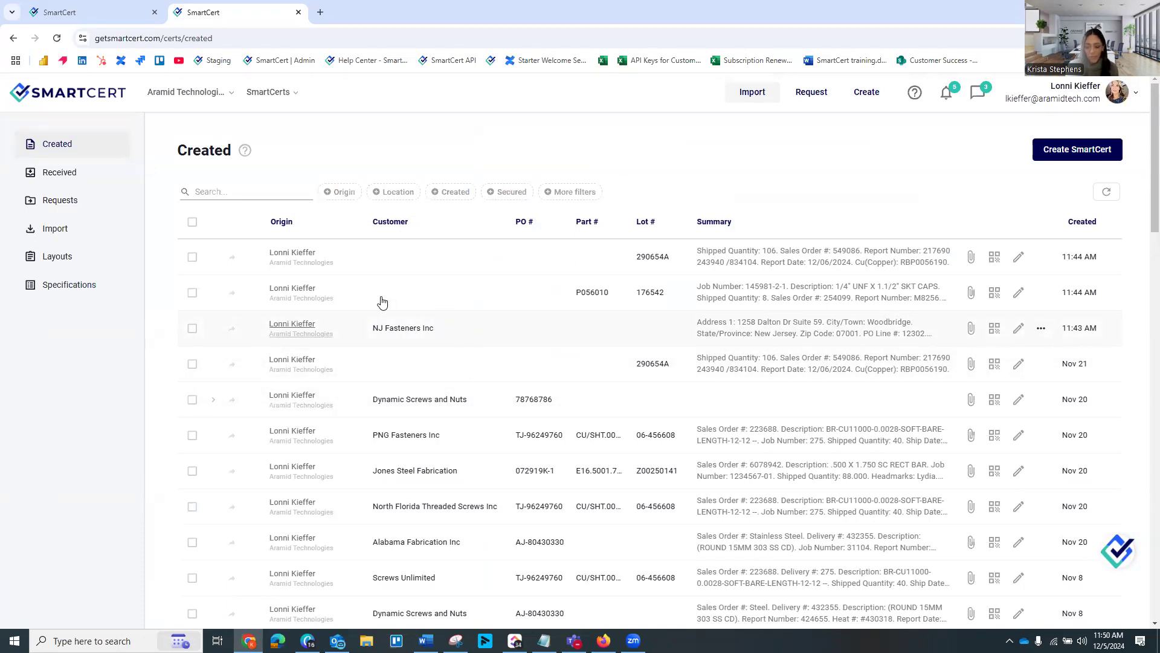
View the sharing options for the NJ Fasteners Inc SmartCert and close them without sharing
{"action": "left_click", "coordinate": [232, 330]}
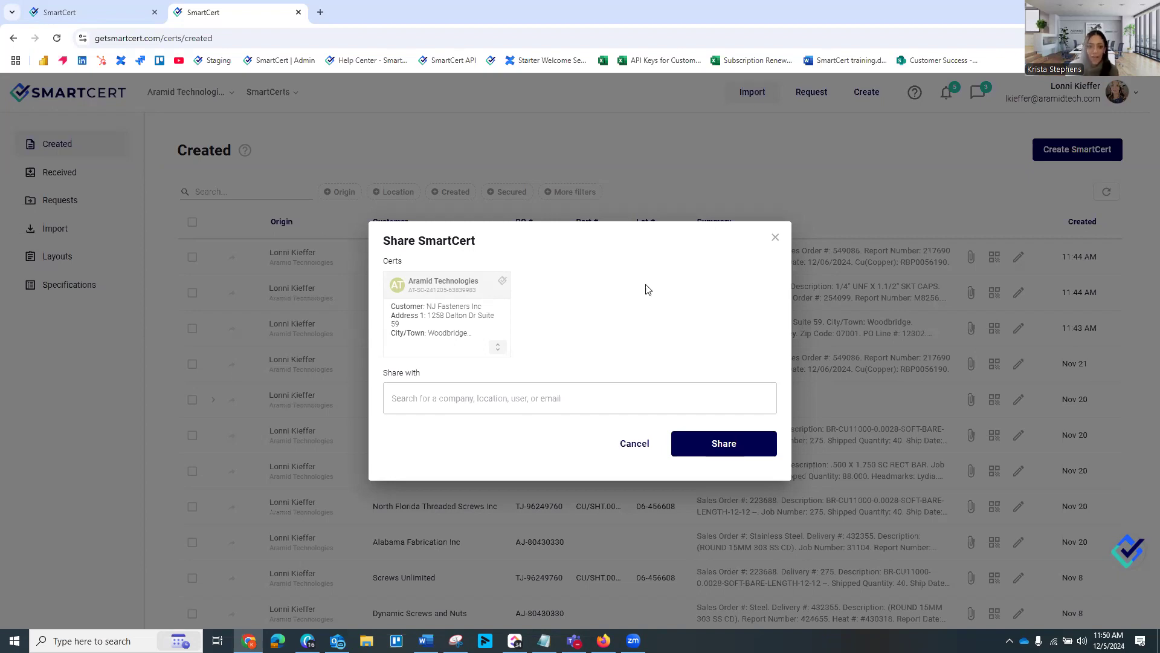
{"action": "left_click", "coordinate": [634, 447]}
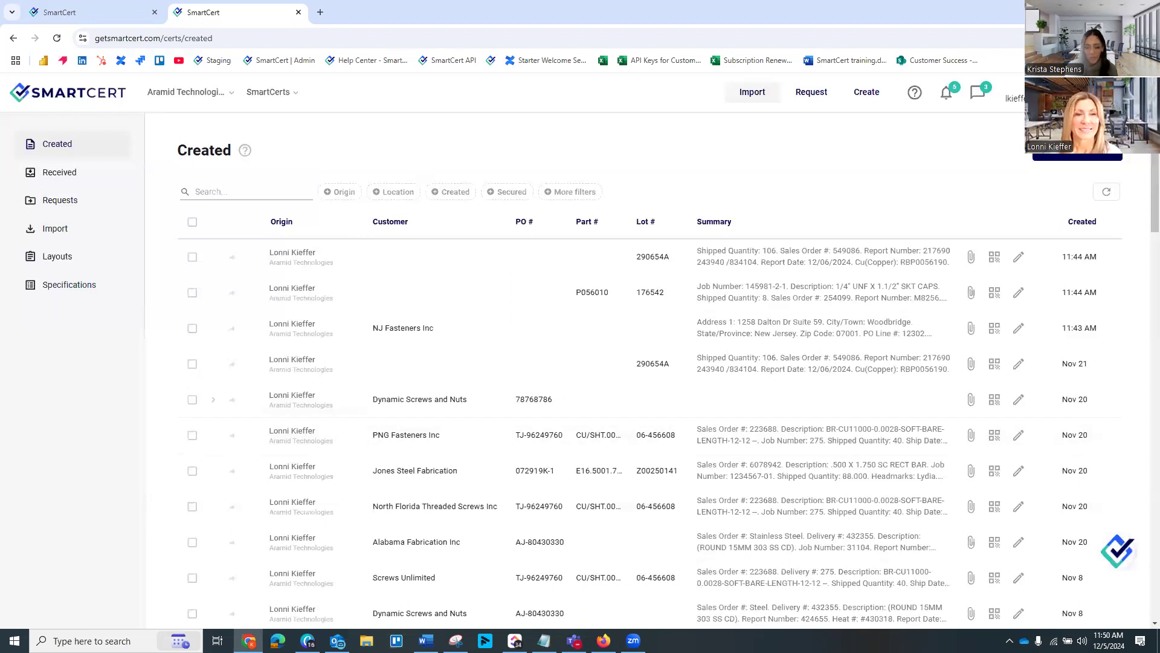